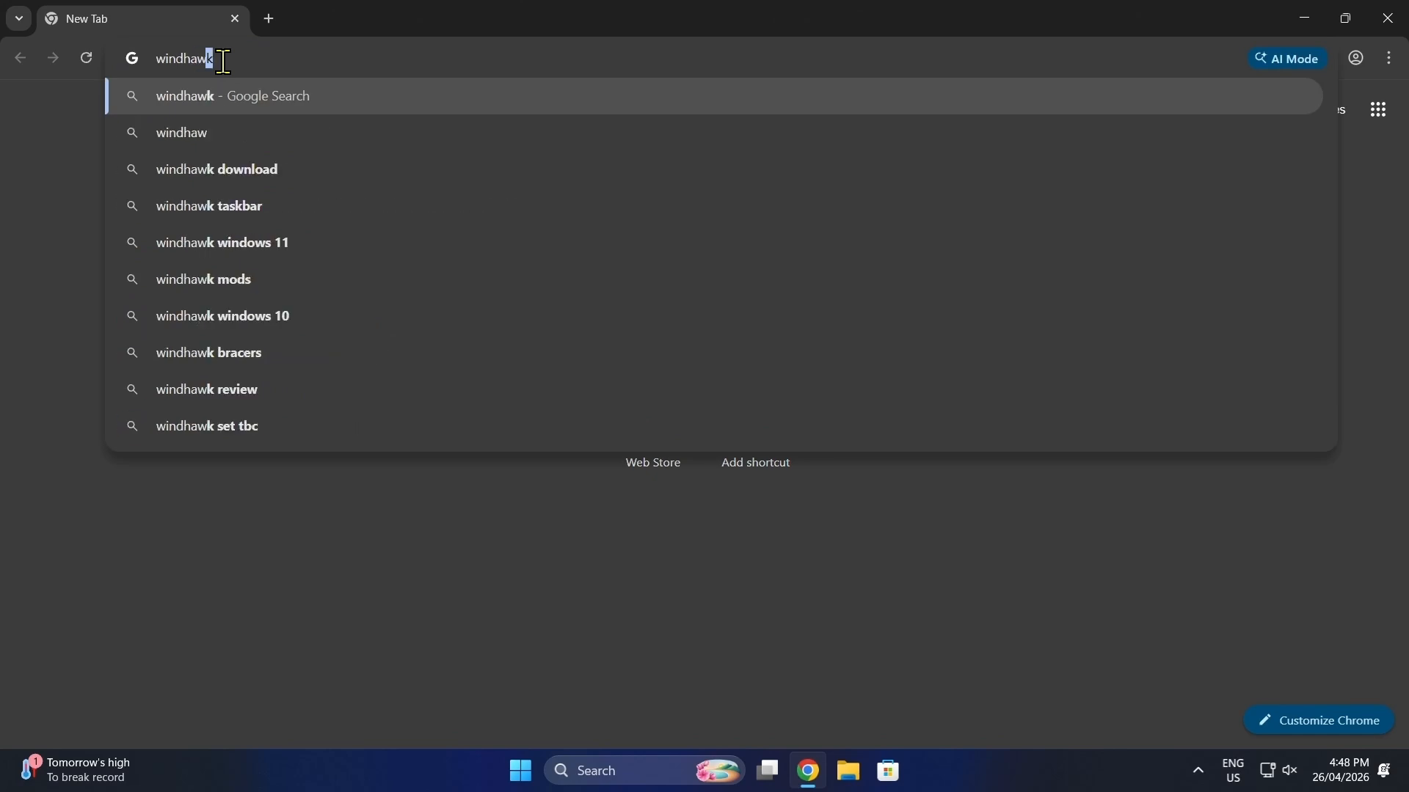
Step: Search the web for windhawk, download windhawk_setup.exe from windhawk.net and launch the installer
key(Return)
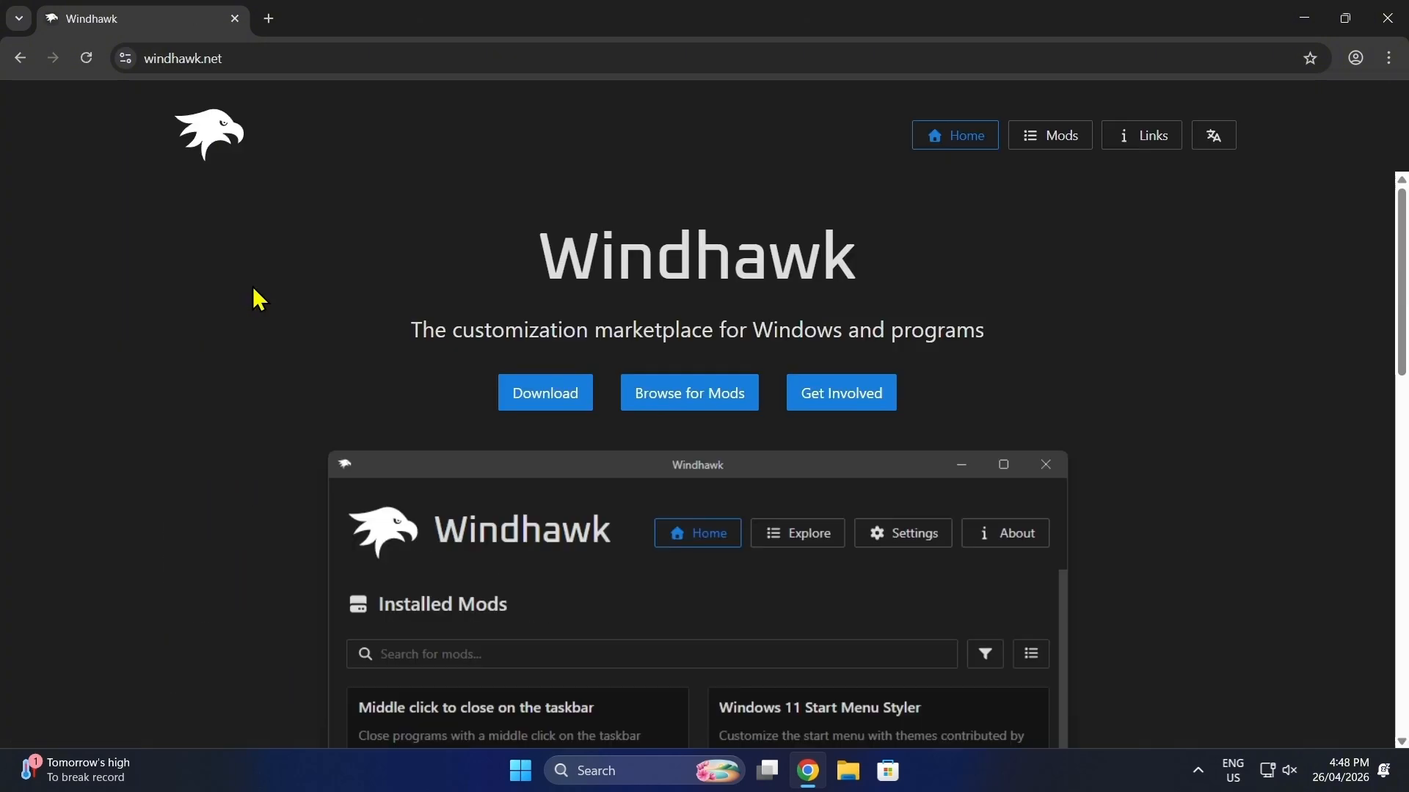
click(553, 406)
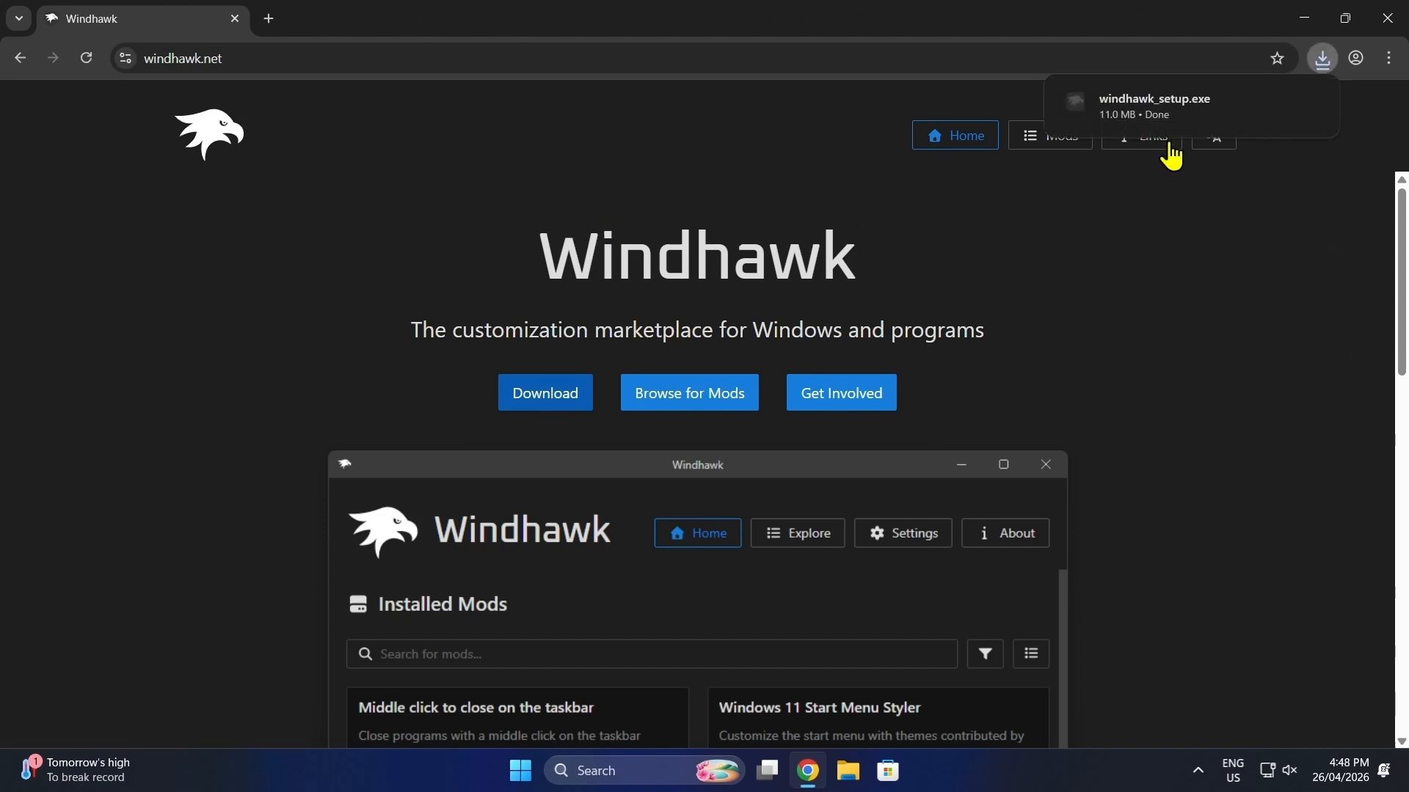
click(1201, 110)
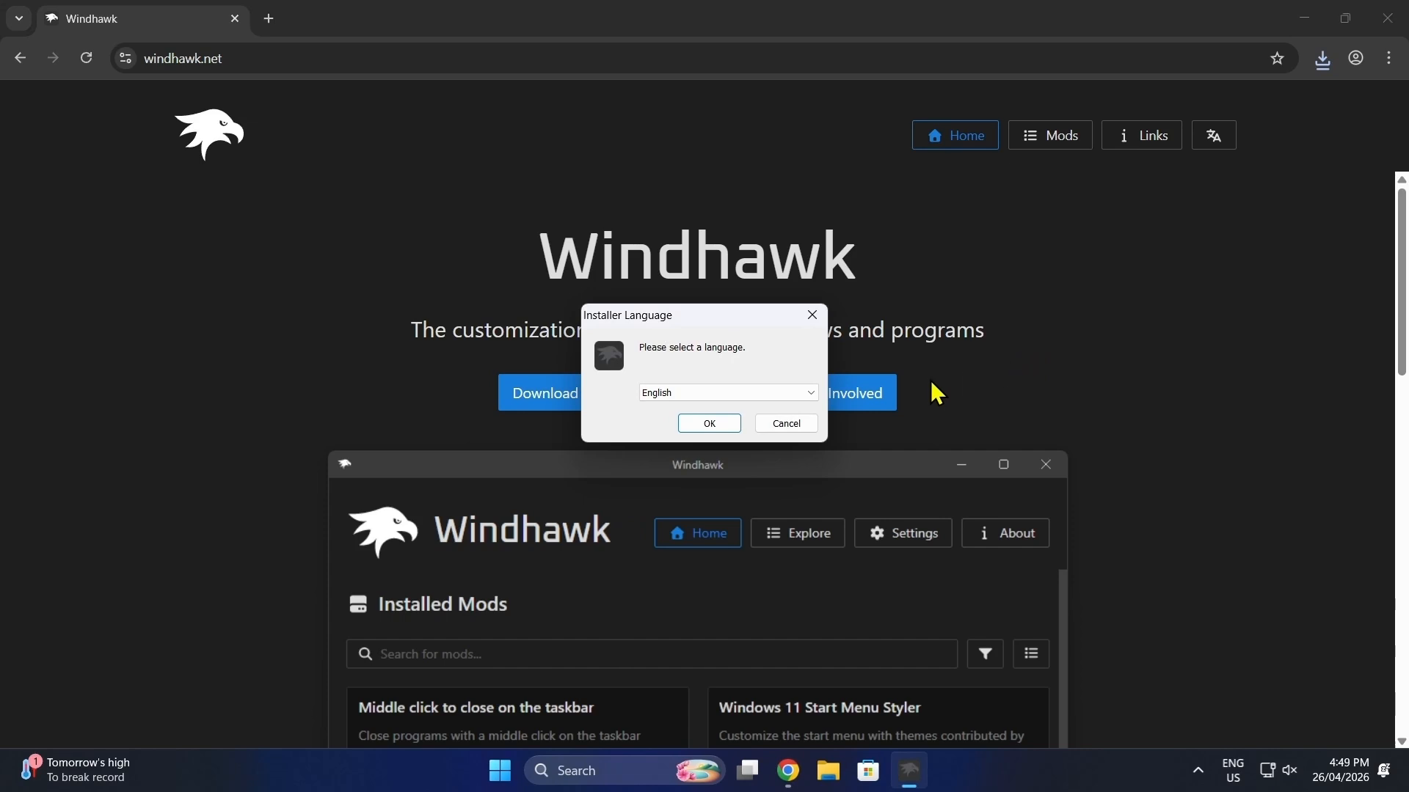
Step: Install Windhawk in English as a standard installation with the default components, and open it on finishing setup
click(710, 424)
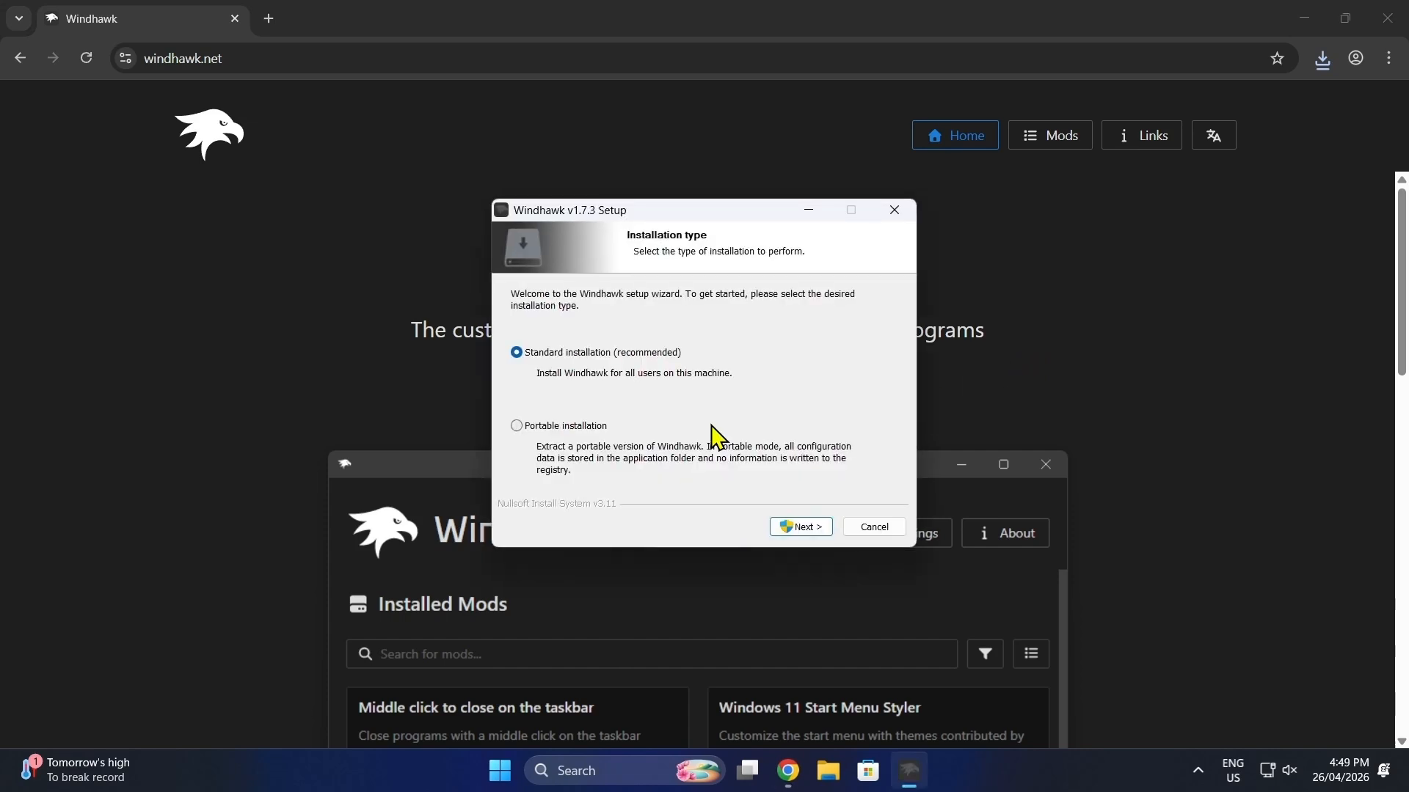
click(801, 528)
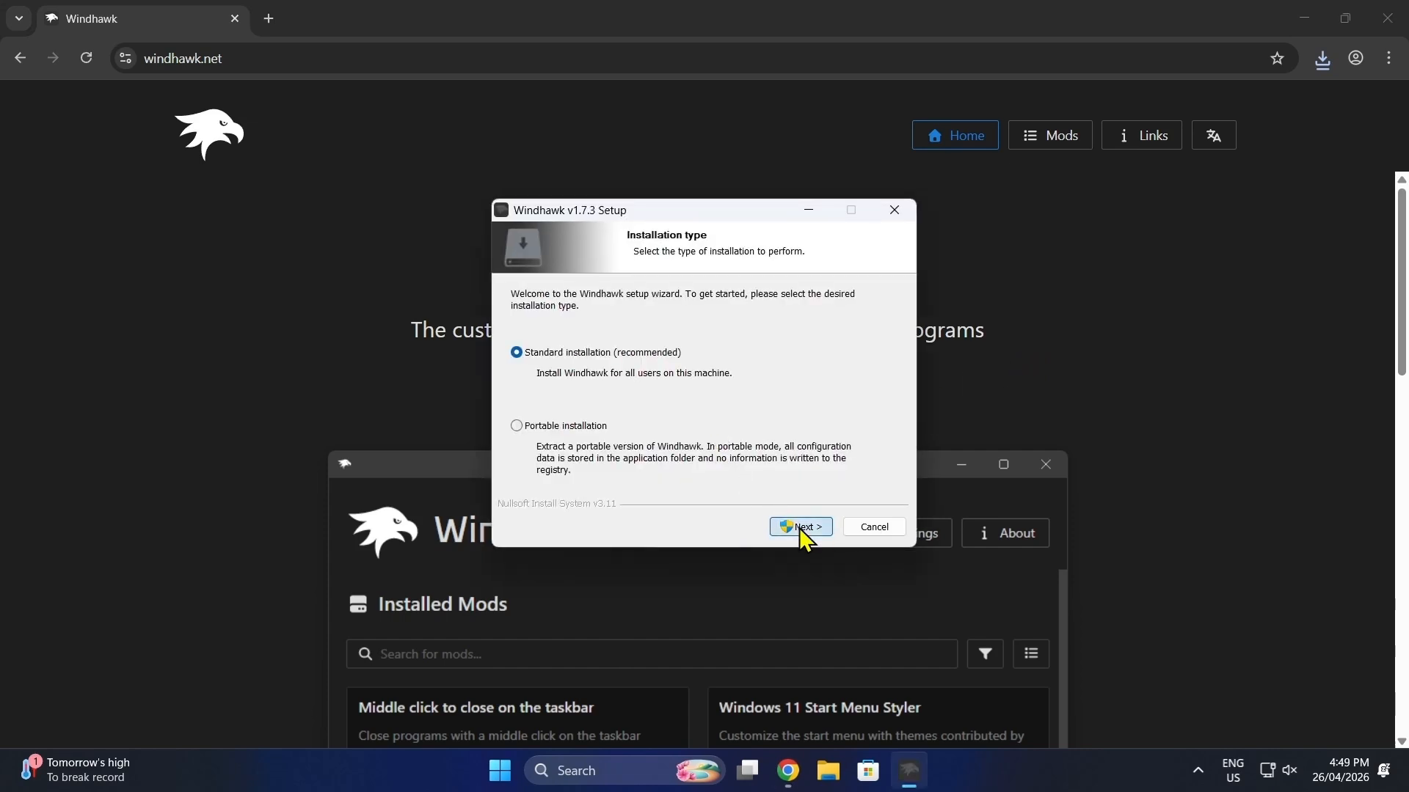
click(801, 528)
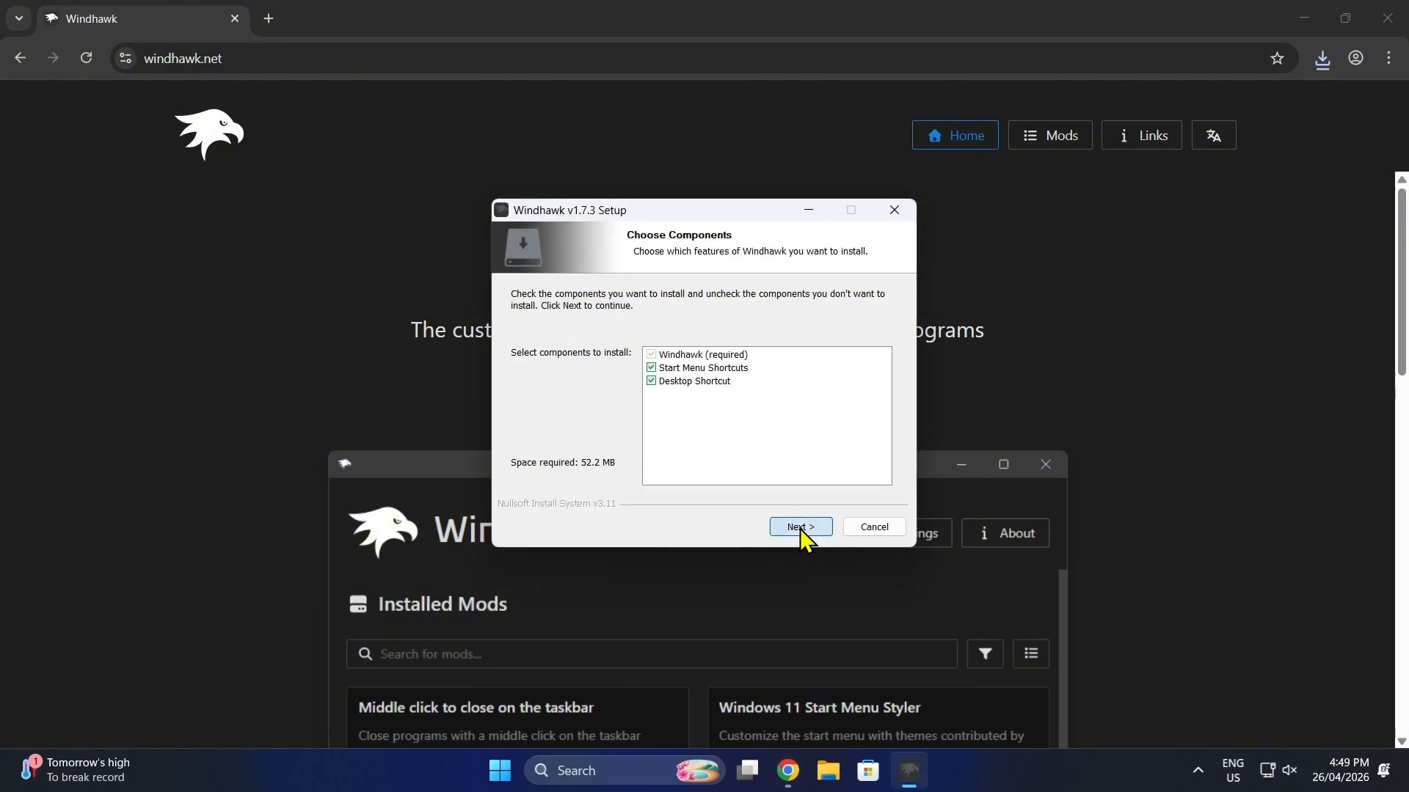
click(801, 529)
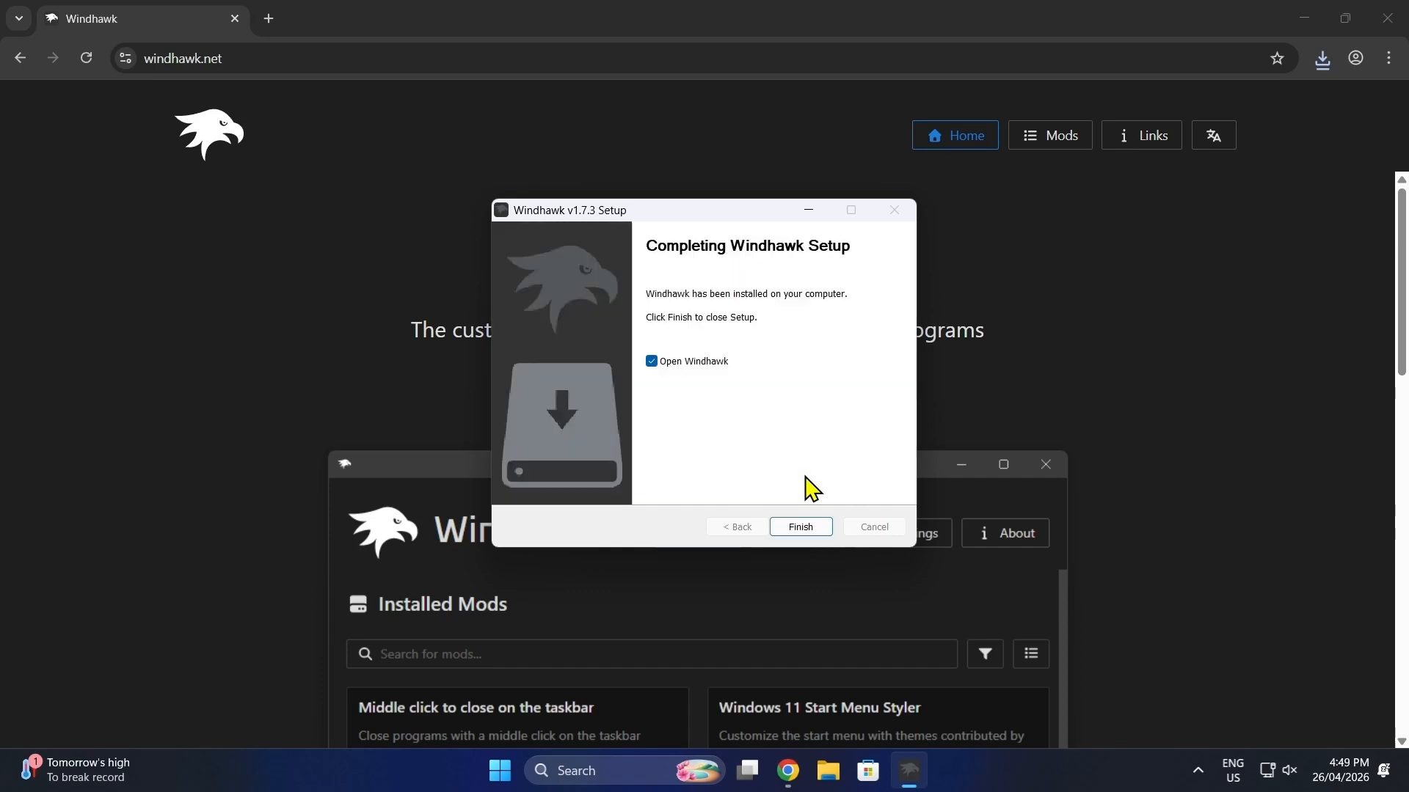
click(801, 526)
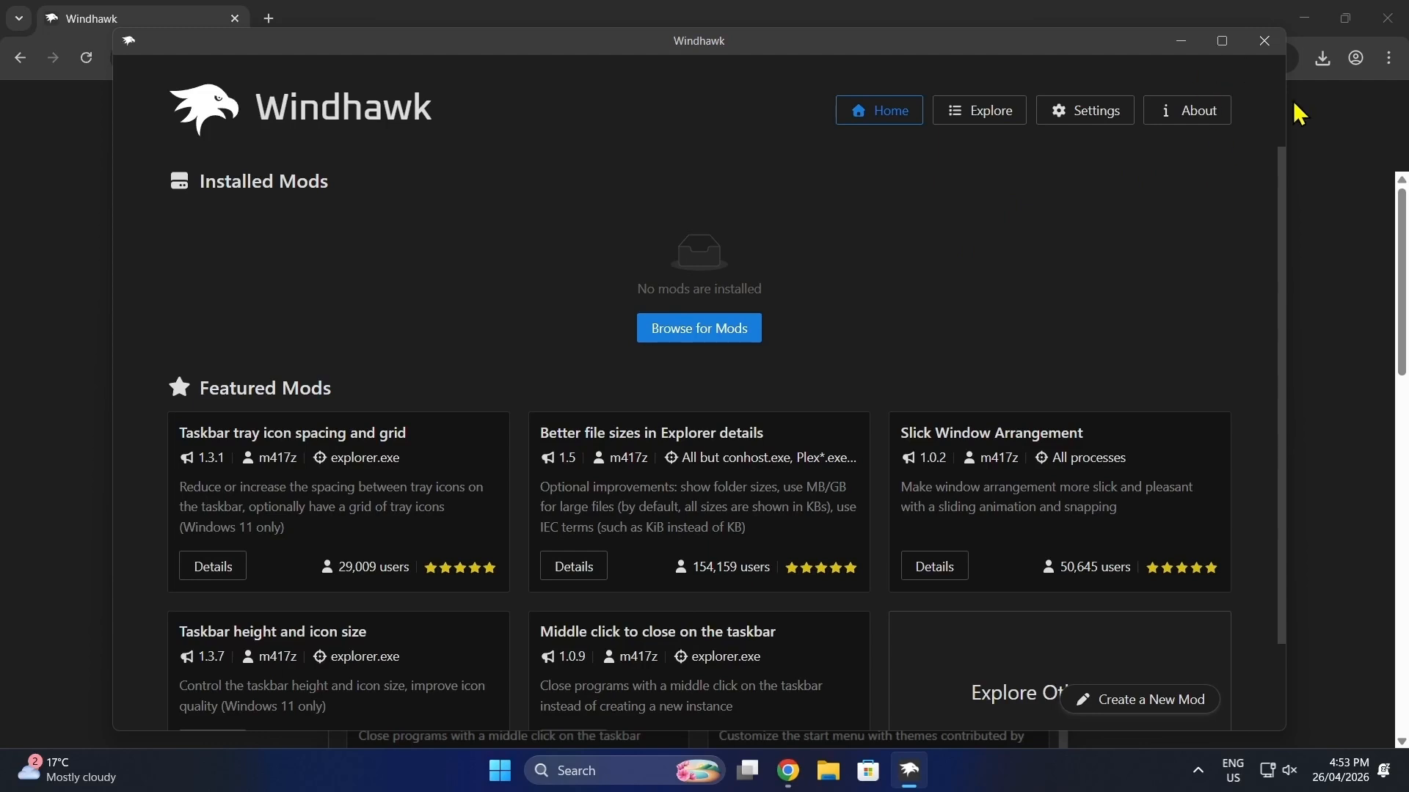
Step: Switch to Chrome, open the copied Google Drive link in a new tab and download New Glass Win 11 - Theme Files.zip
click(1319, 138)
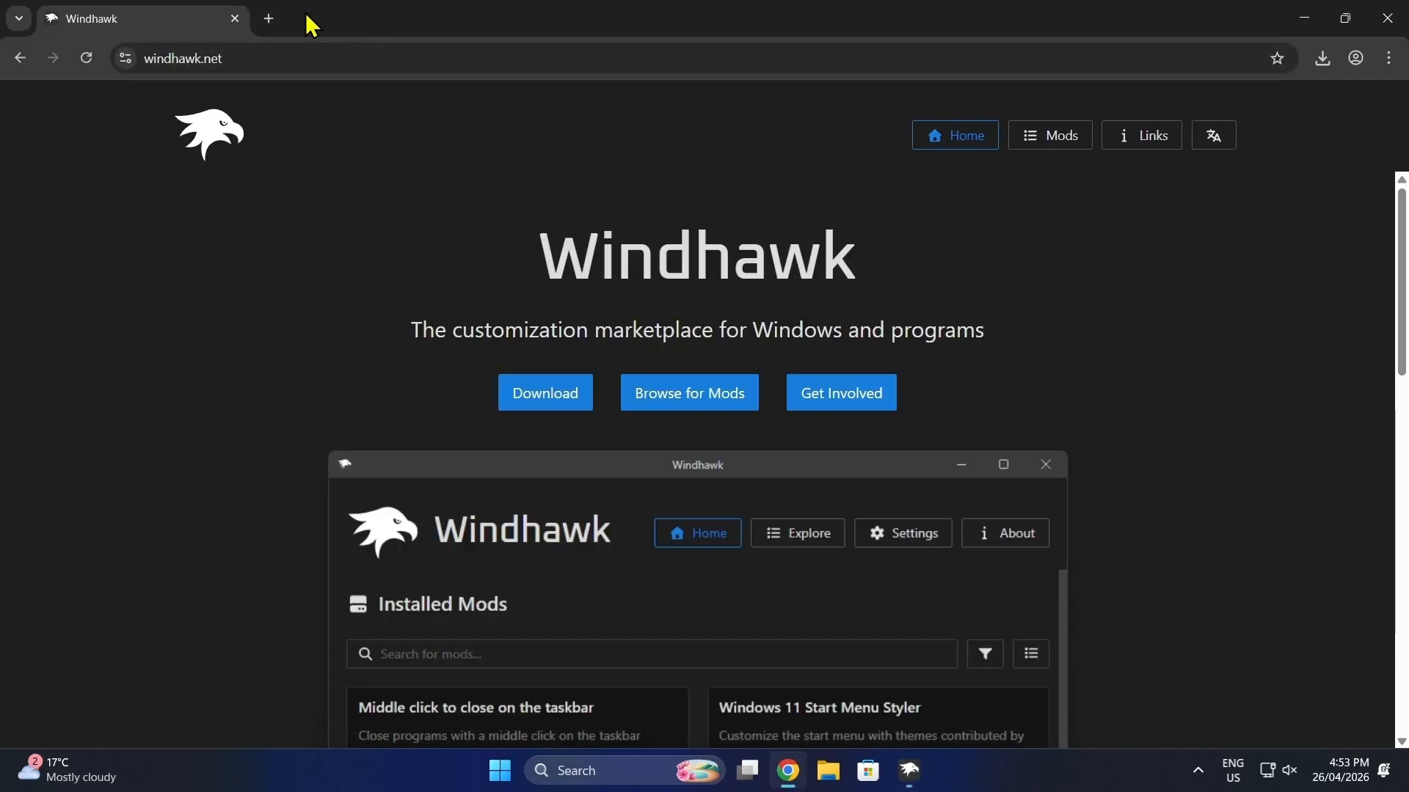
click(269, 19)
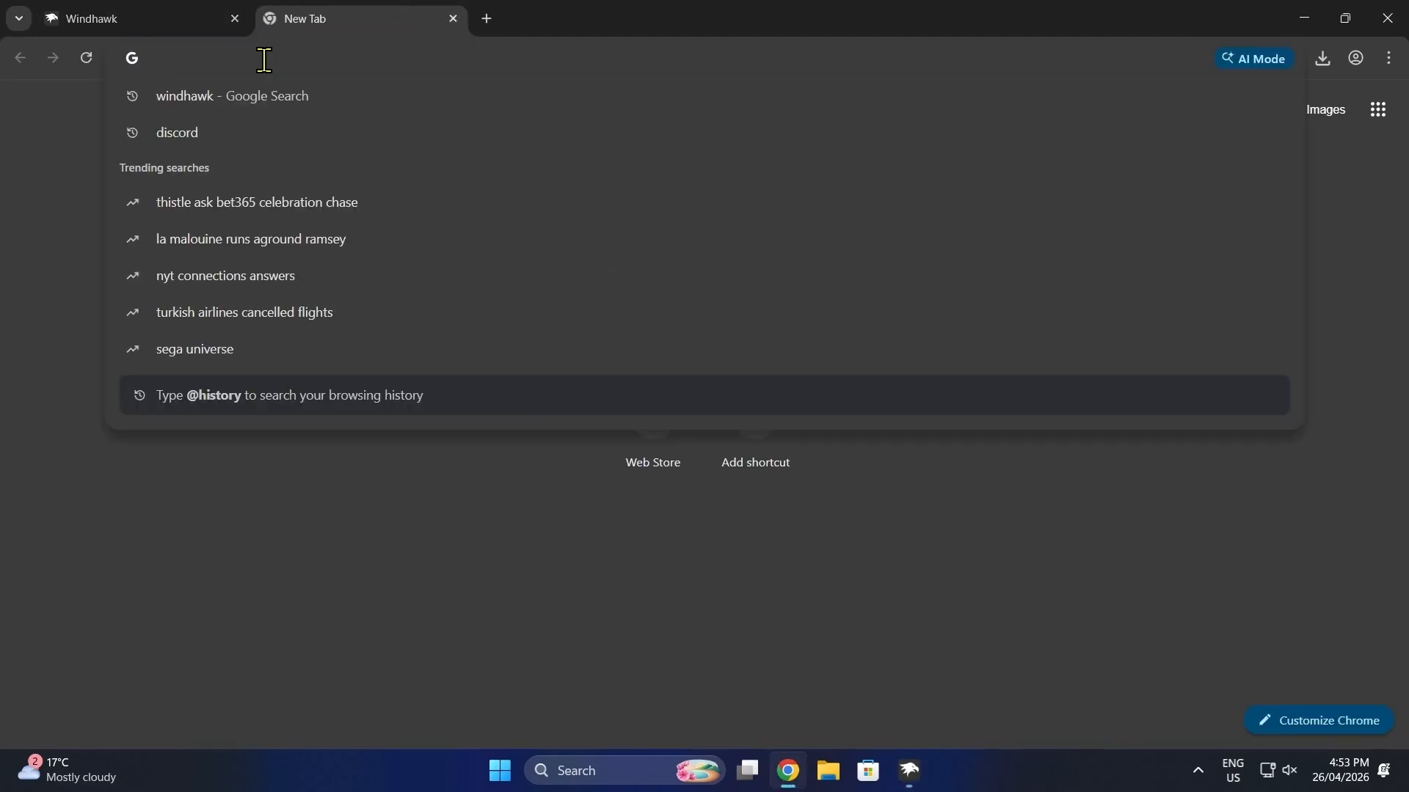
key(Return)
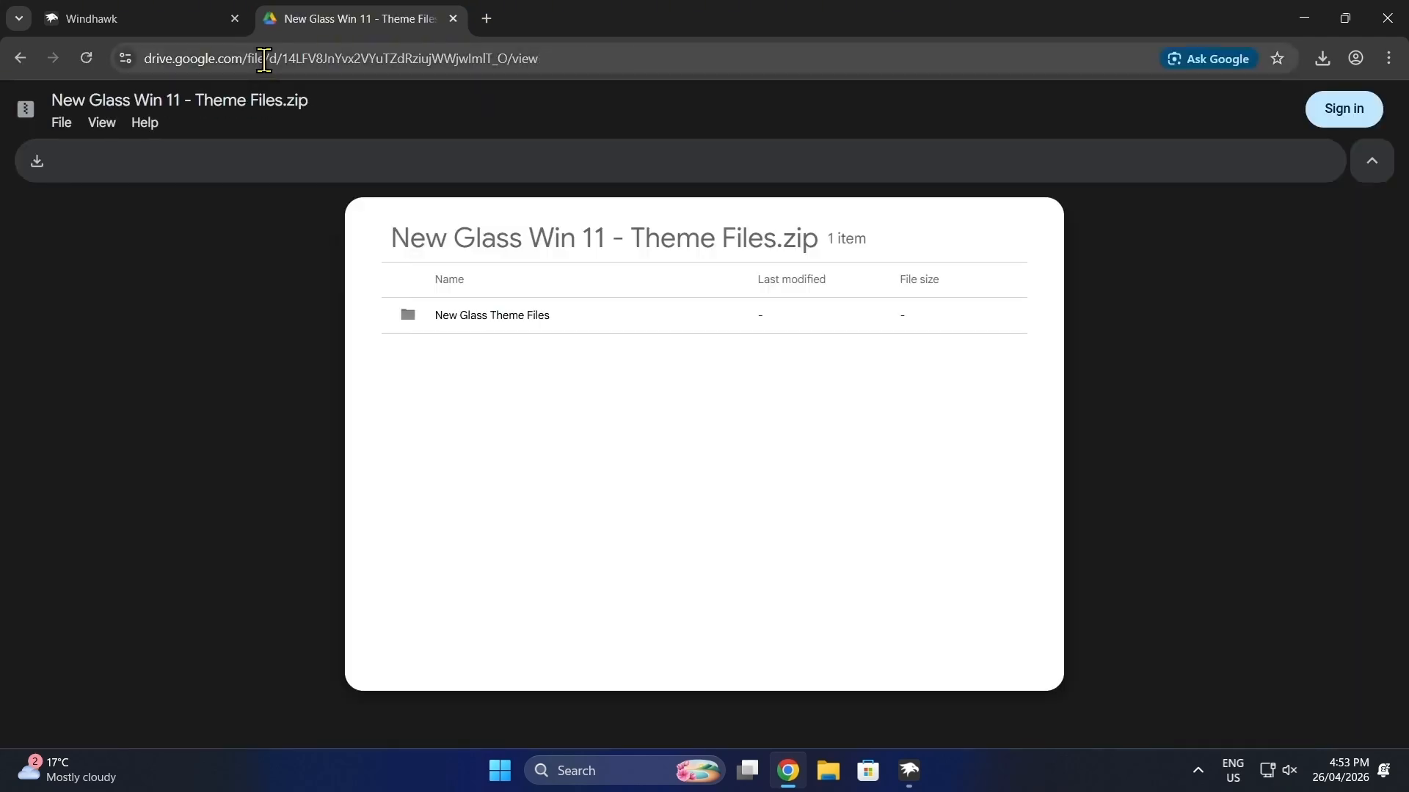
click(36, 163)
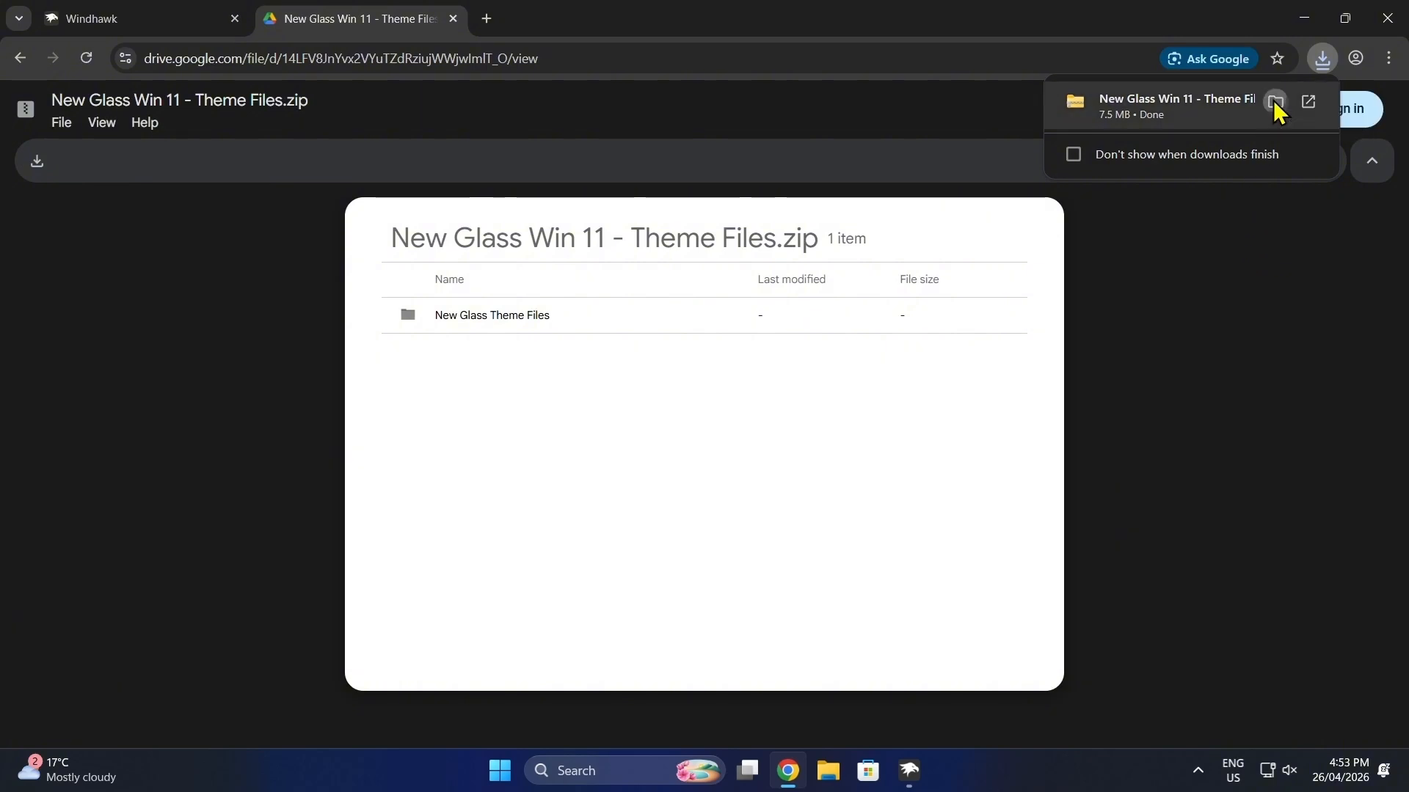
Step: Show the downloaded theme archive in its folder and extract it to the suggested folder in Downloads
click(1275, 103)
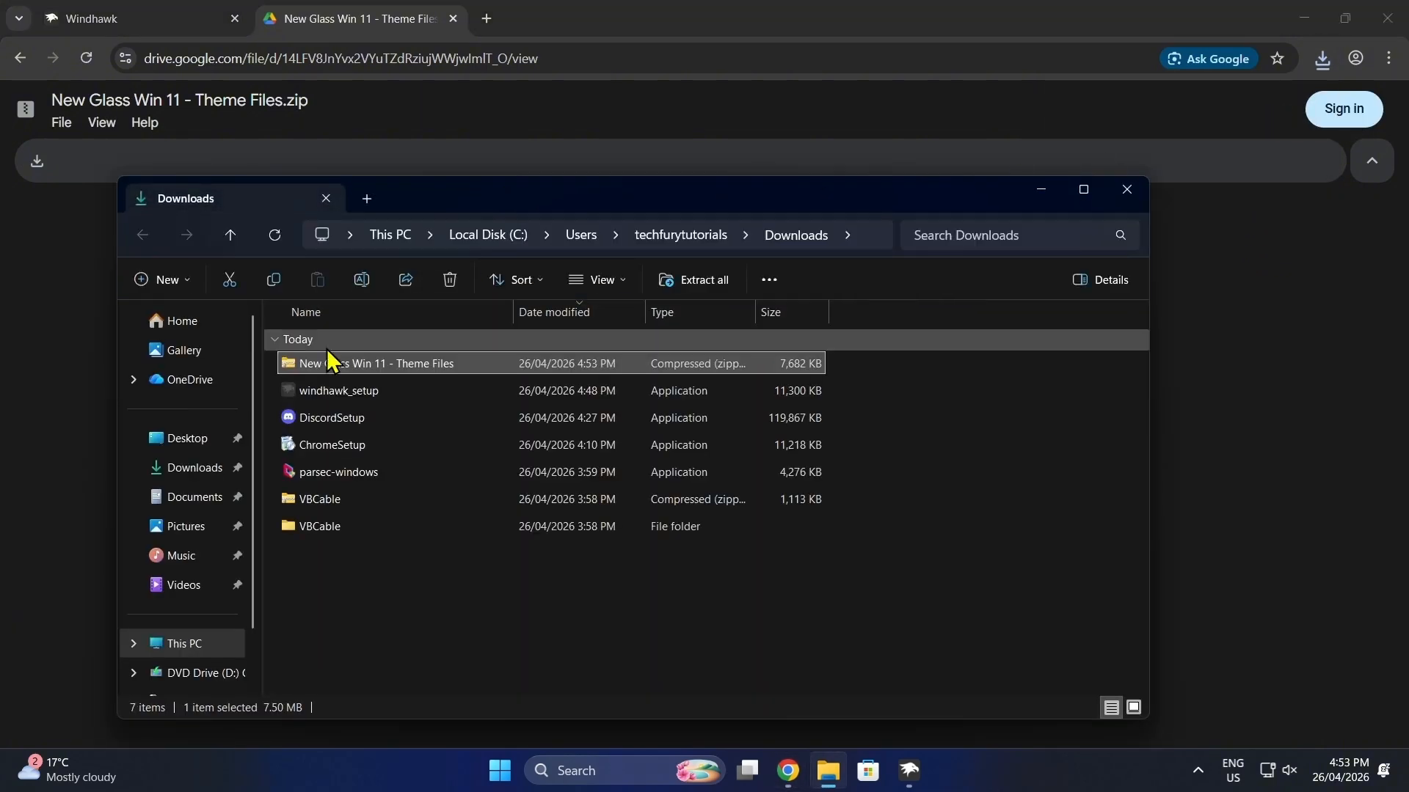
right_click(334, 376)
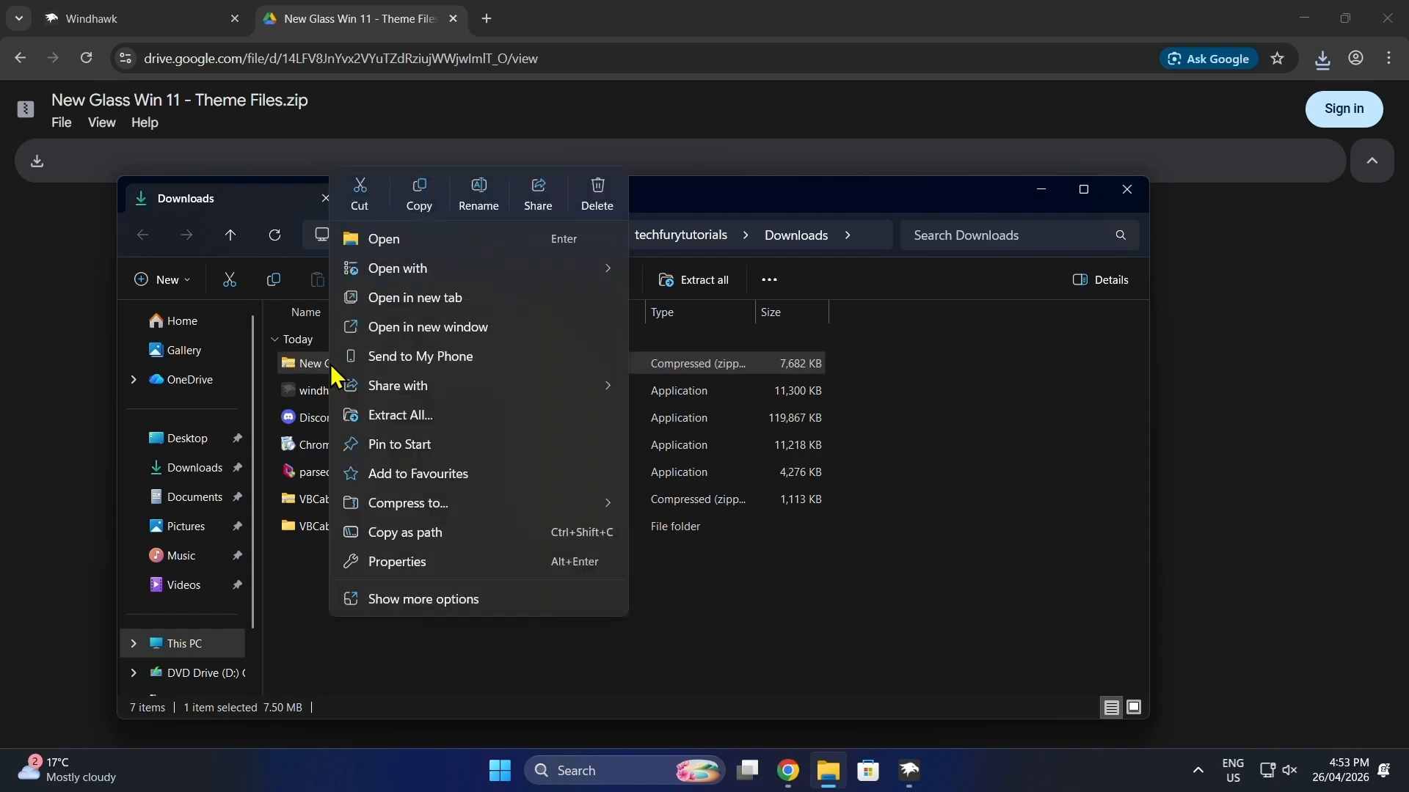
click(417, 416)
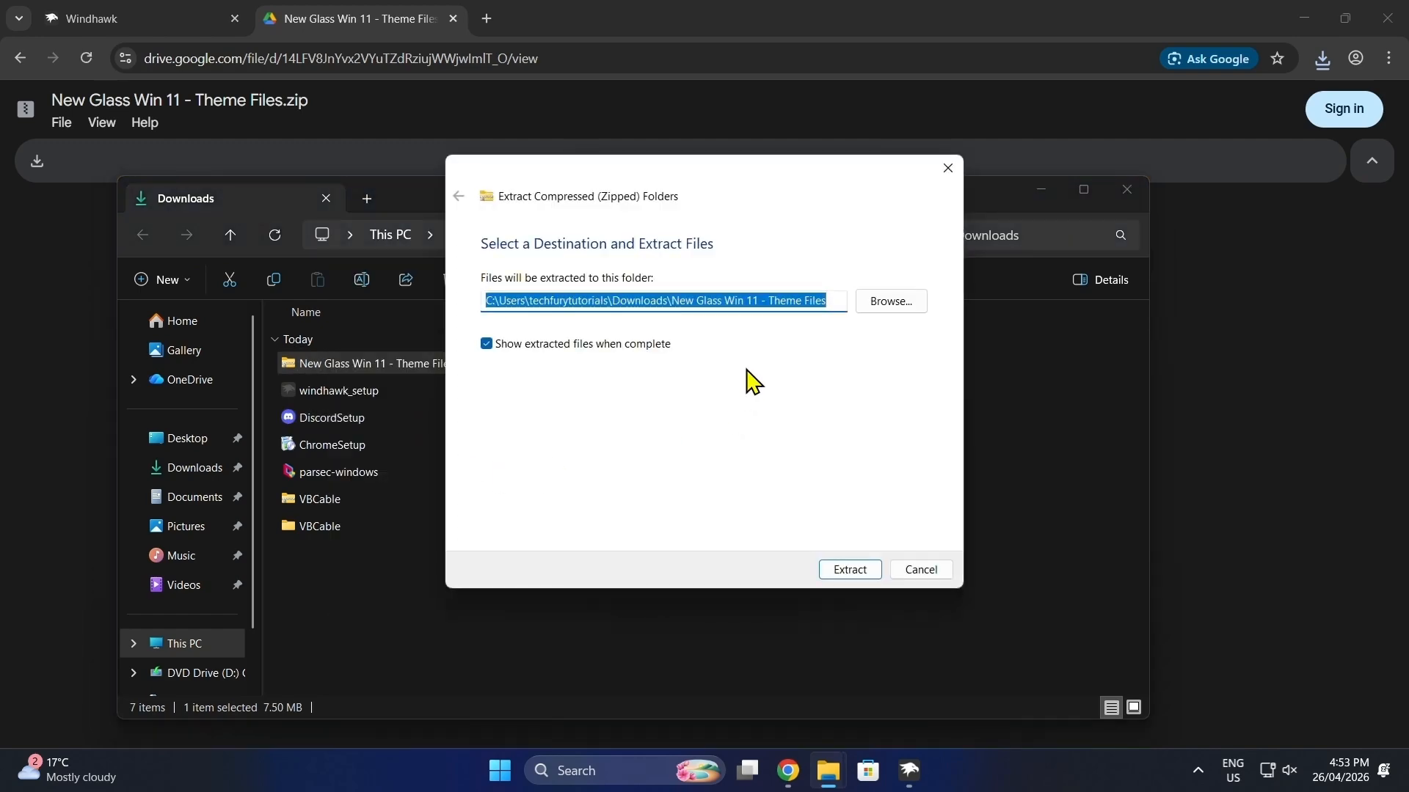
click(849, 571)
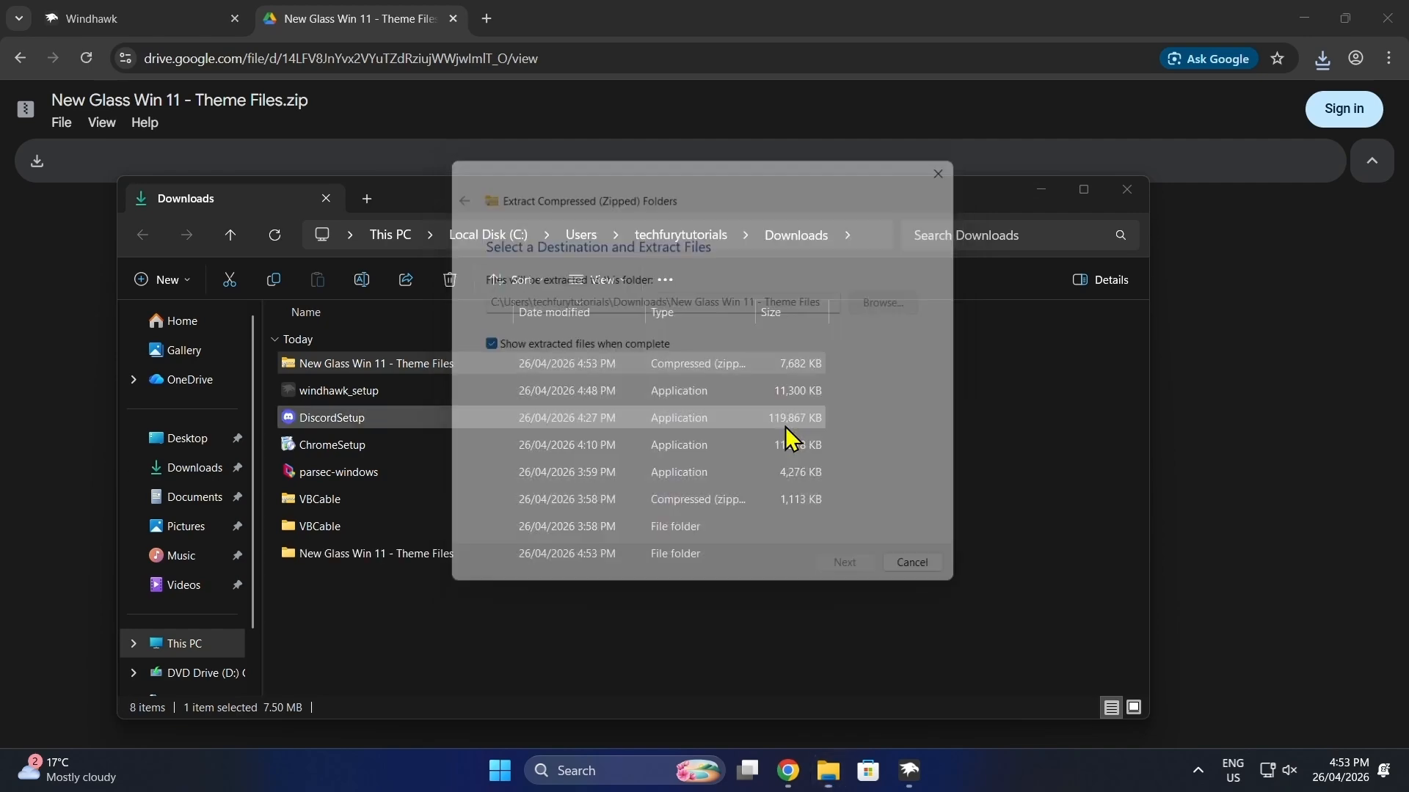
click(963, 577)
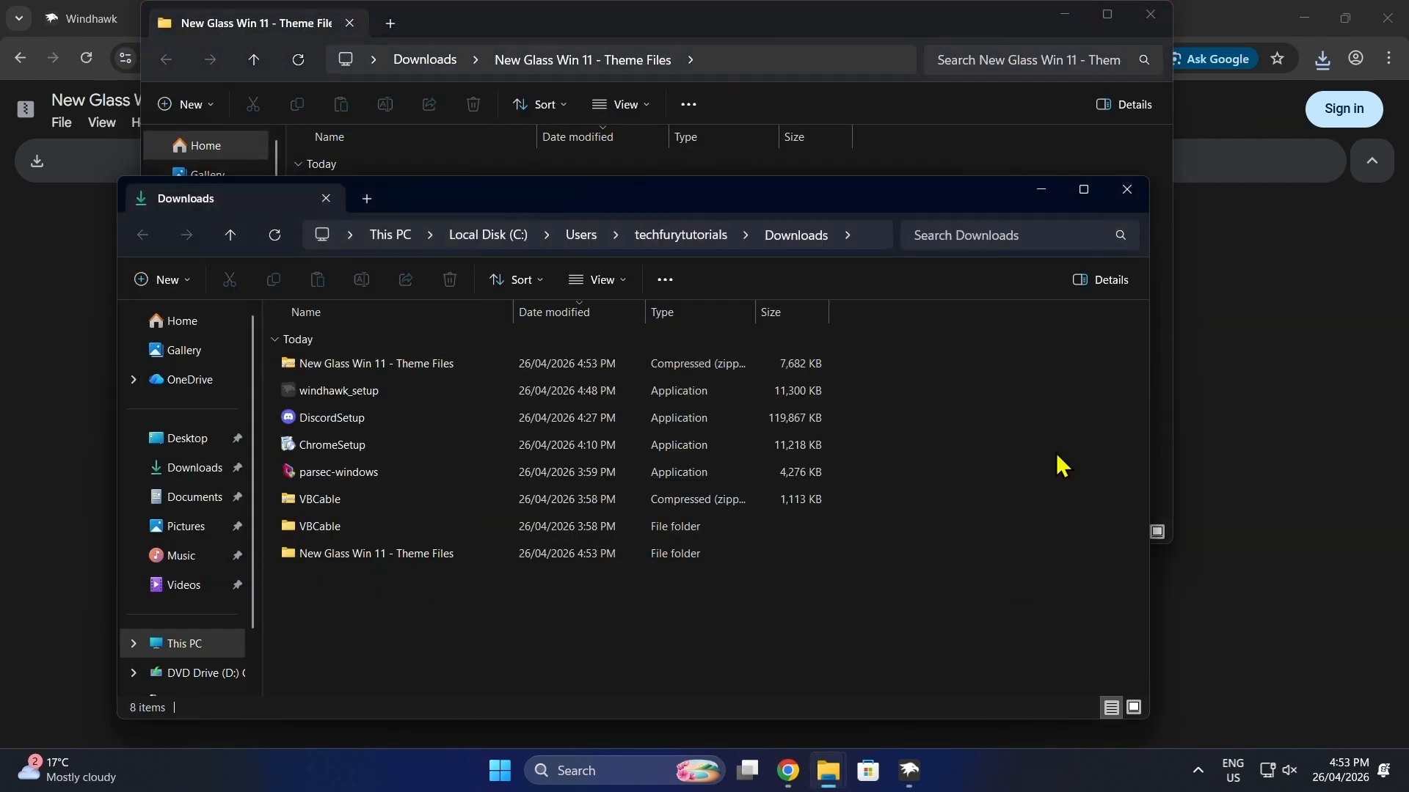
Step: Close the Downloads window and open the New Glass Theme Files folder inside the extracted folder
click(1134, 187)
drag(774, 37, 817, 115)
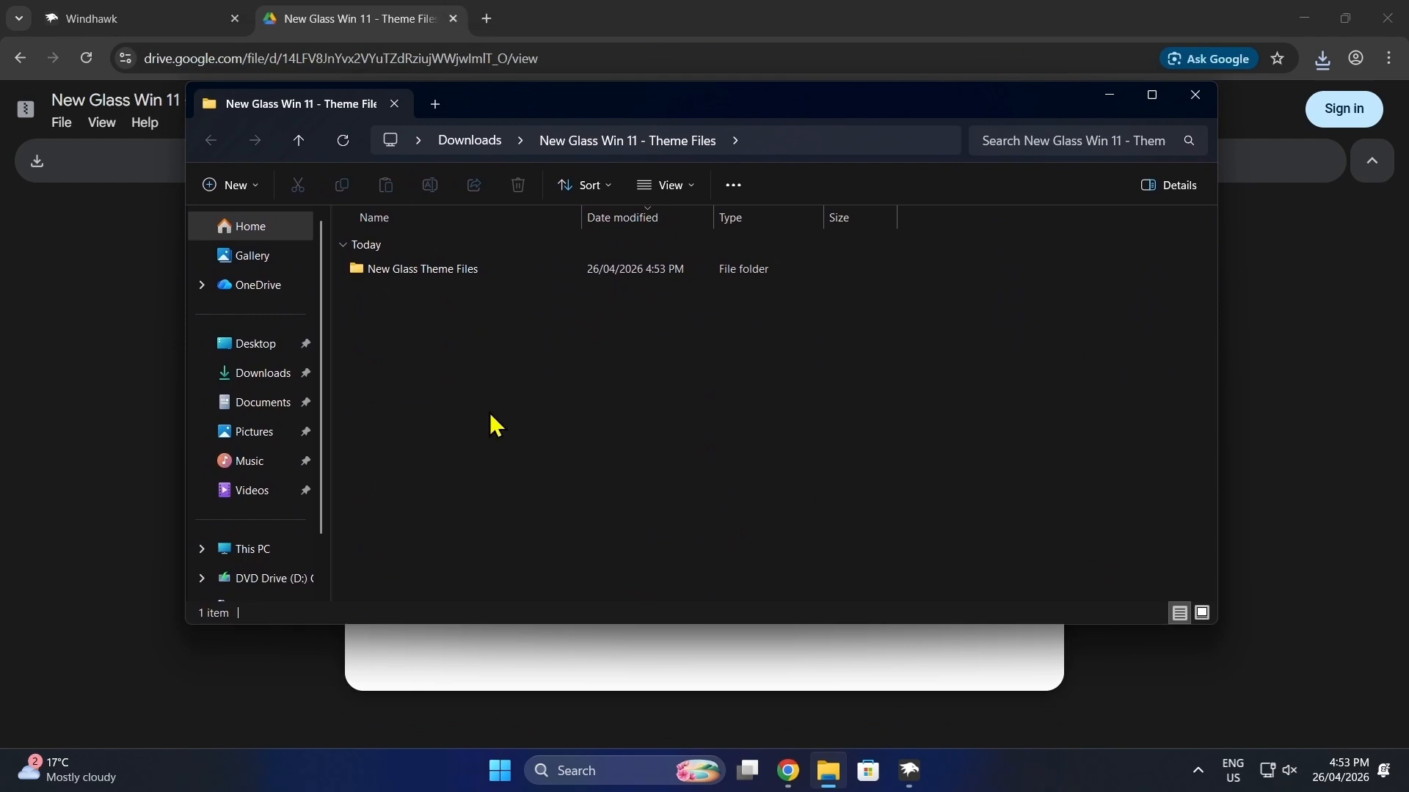
double_click(422, 273)
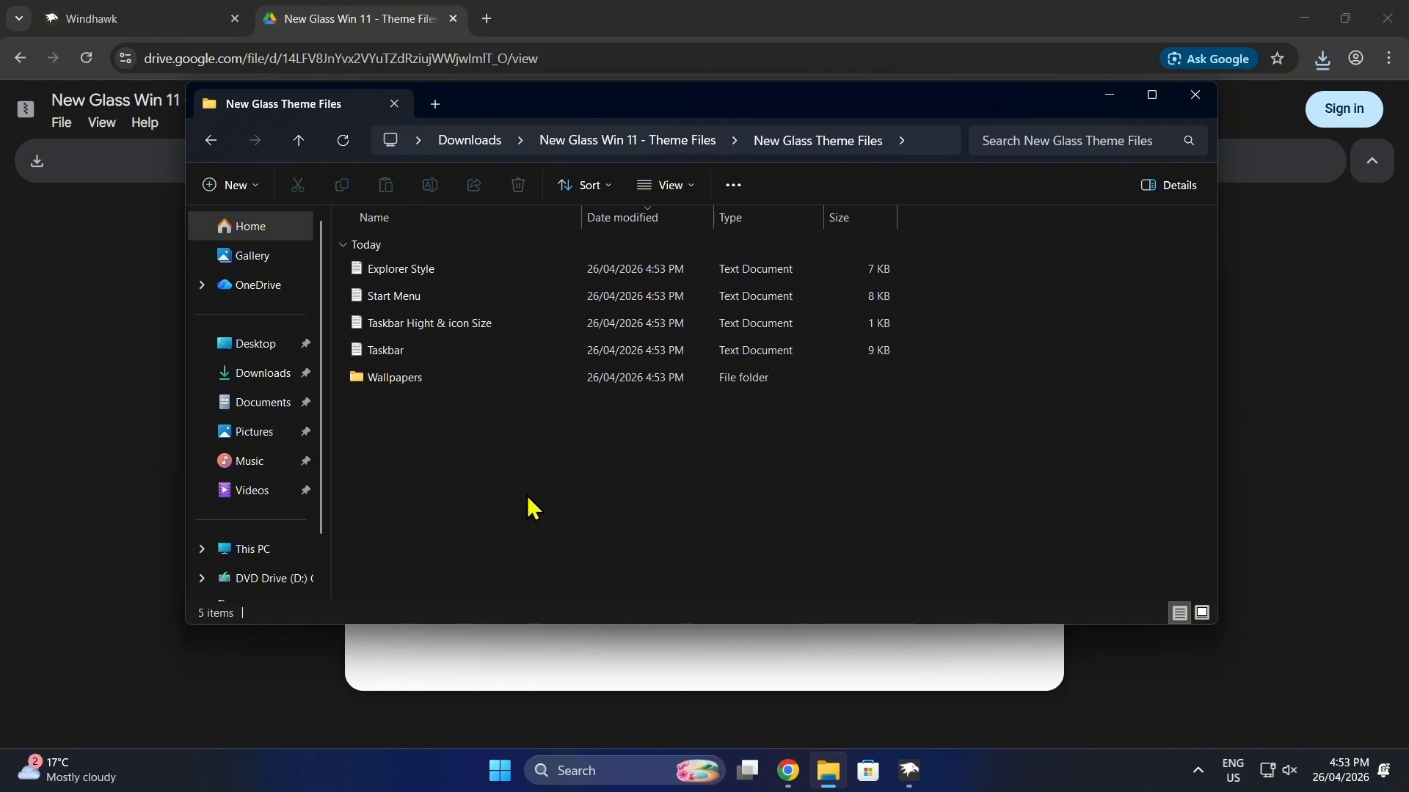
Step: Switch to Windhawk, install the Windows 11 Taskbar Styler mod accepting the risk, and open its advanced settings
mouse_move(915, 783)
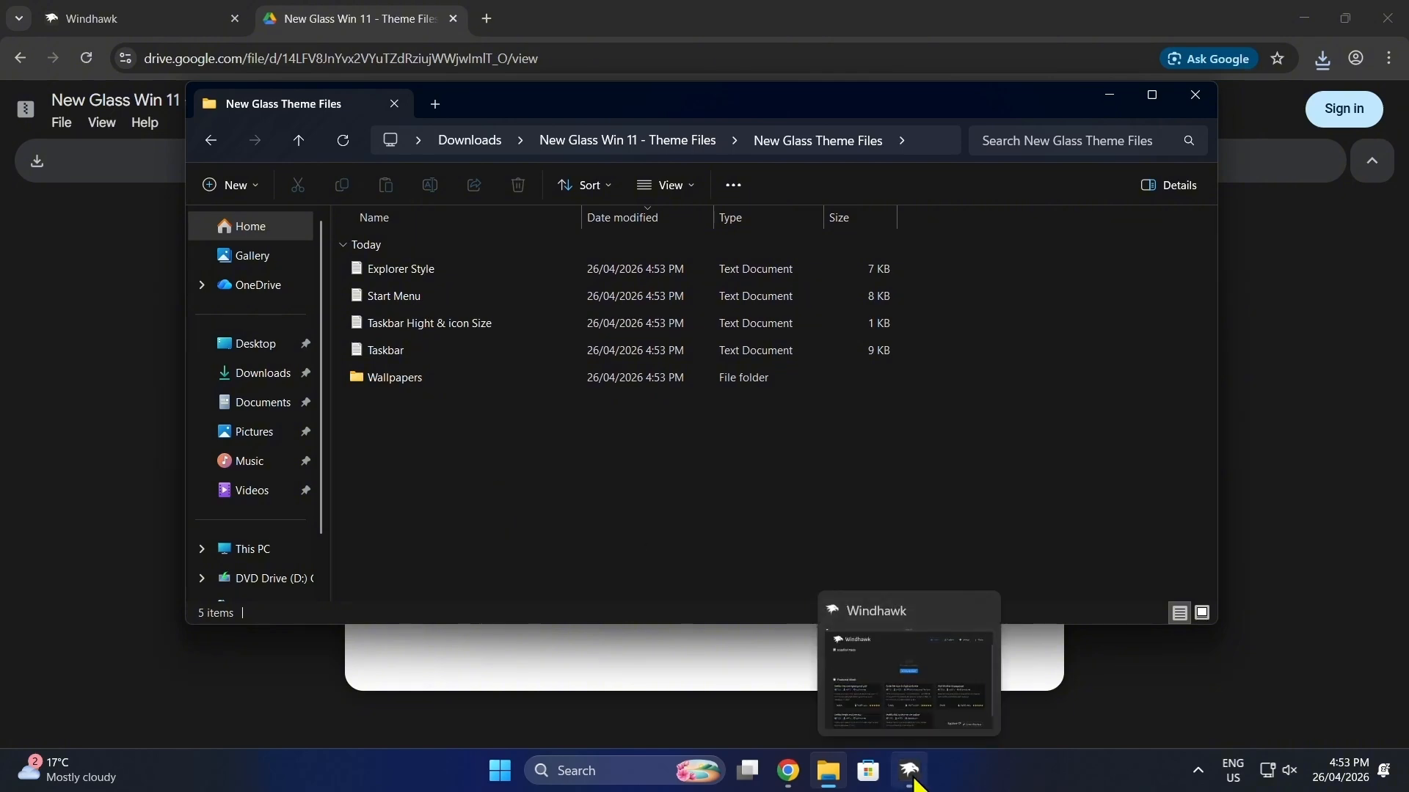
click(915, 783)
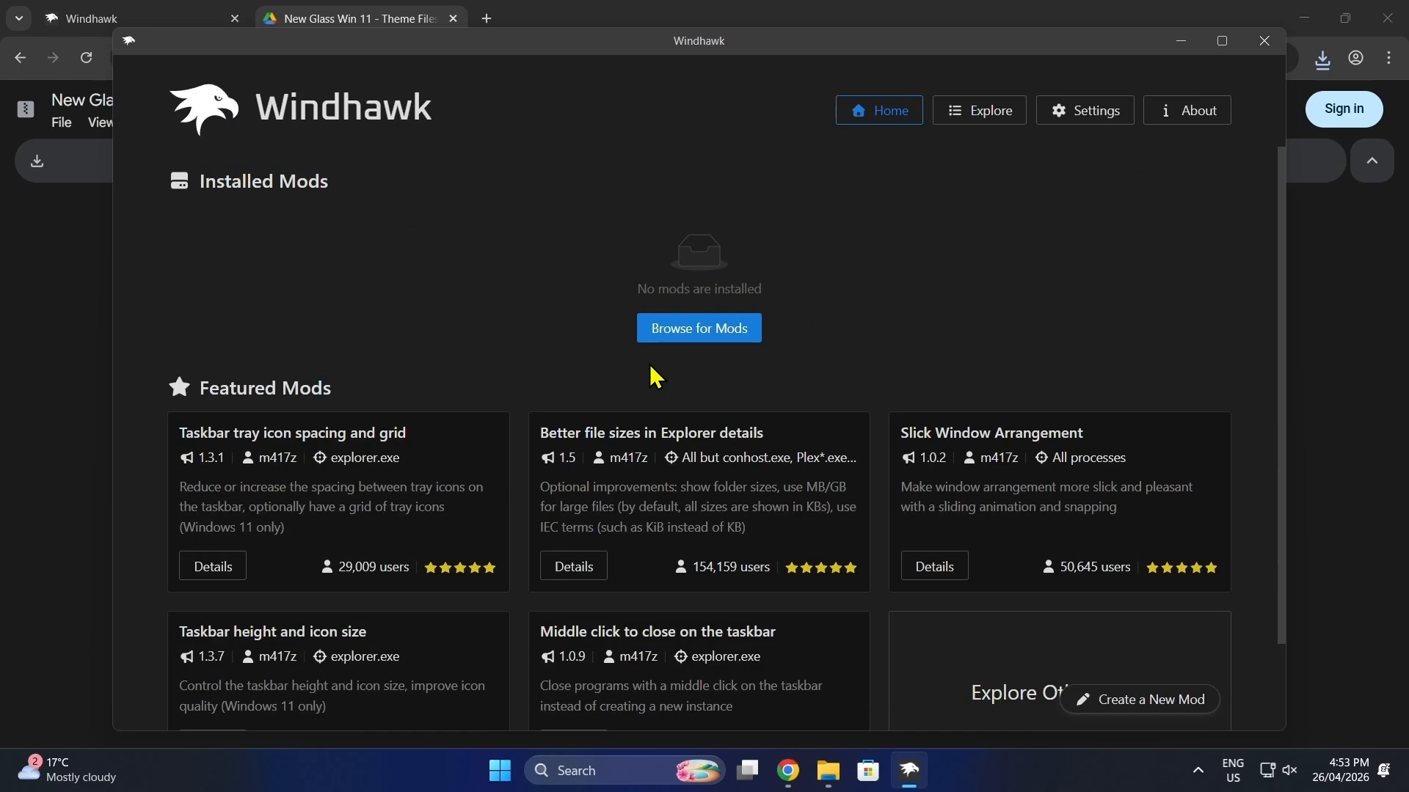
click(1011, 115)
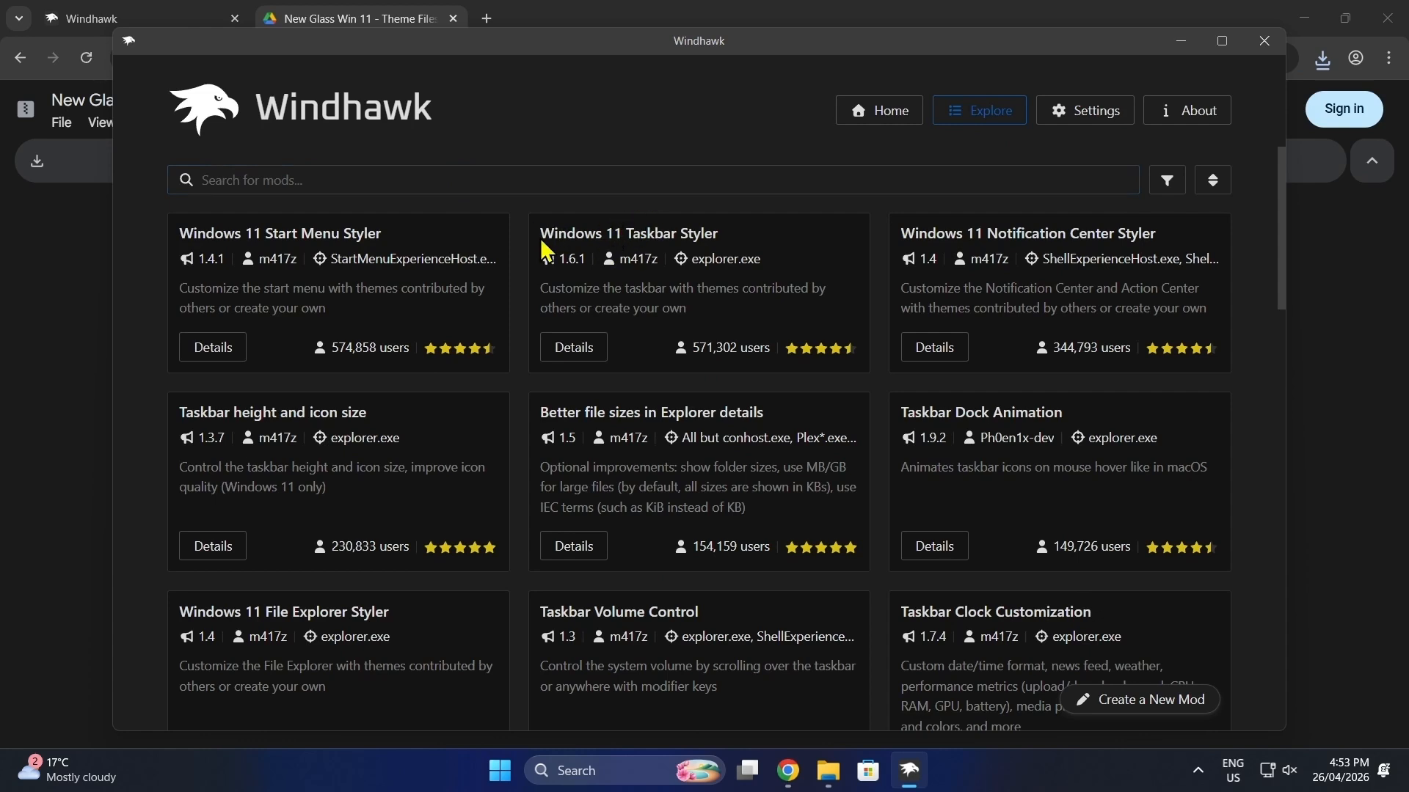
drag(541, 240, 724, 233)
click(637, 374)
click(575, 353)
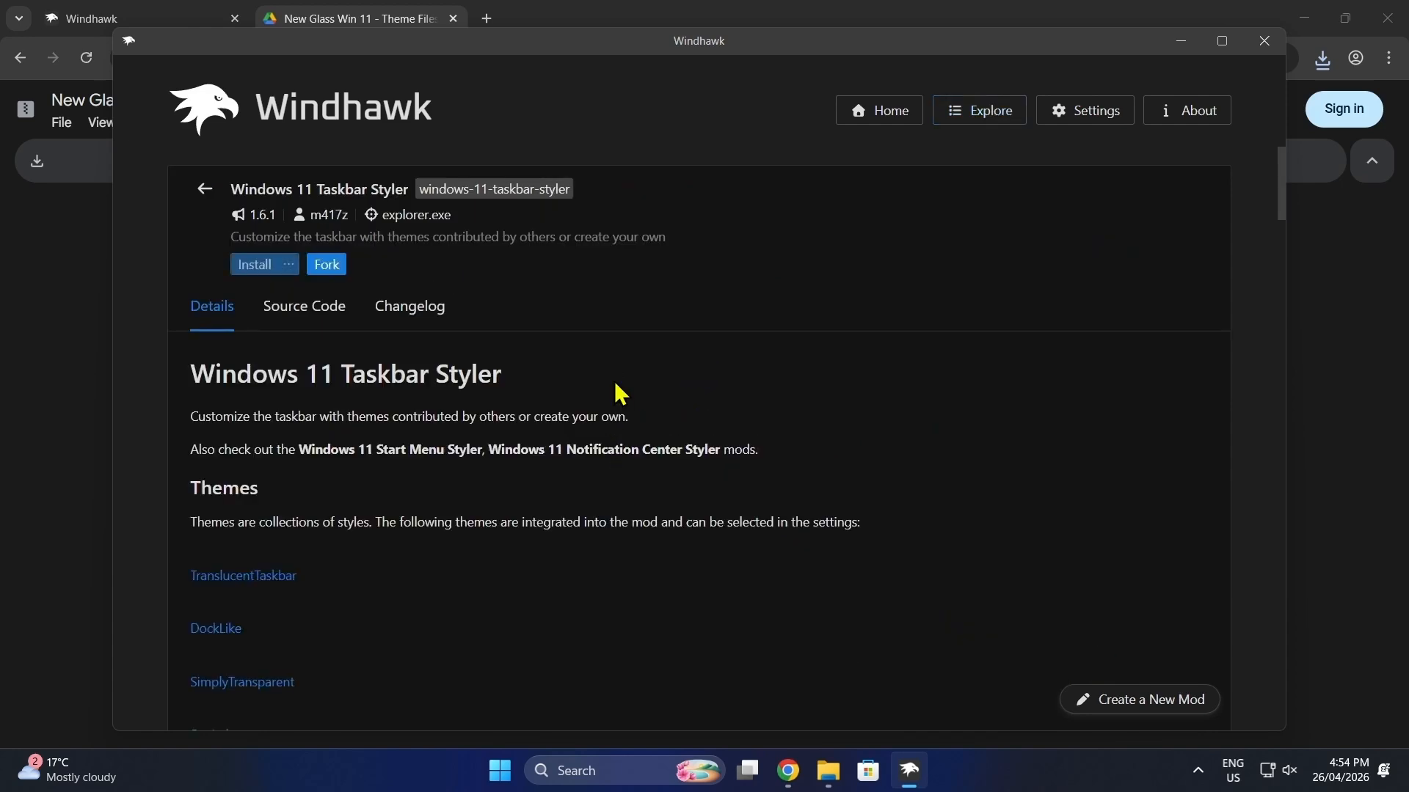
click(257, 267)
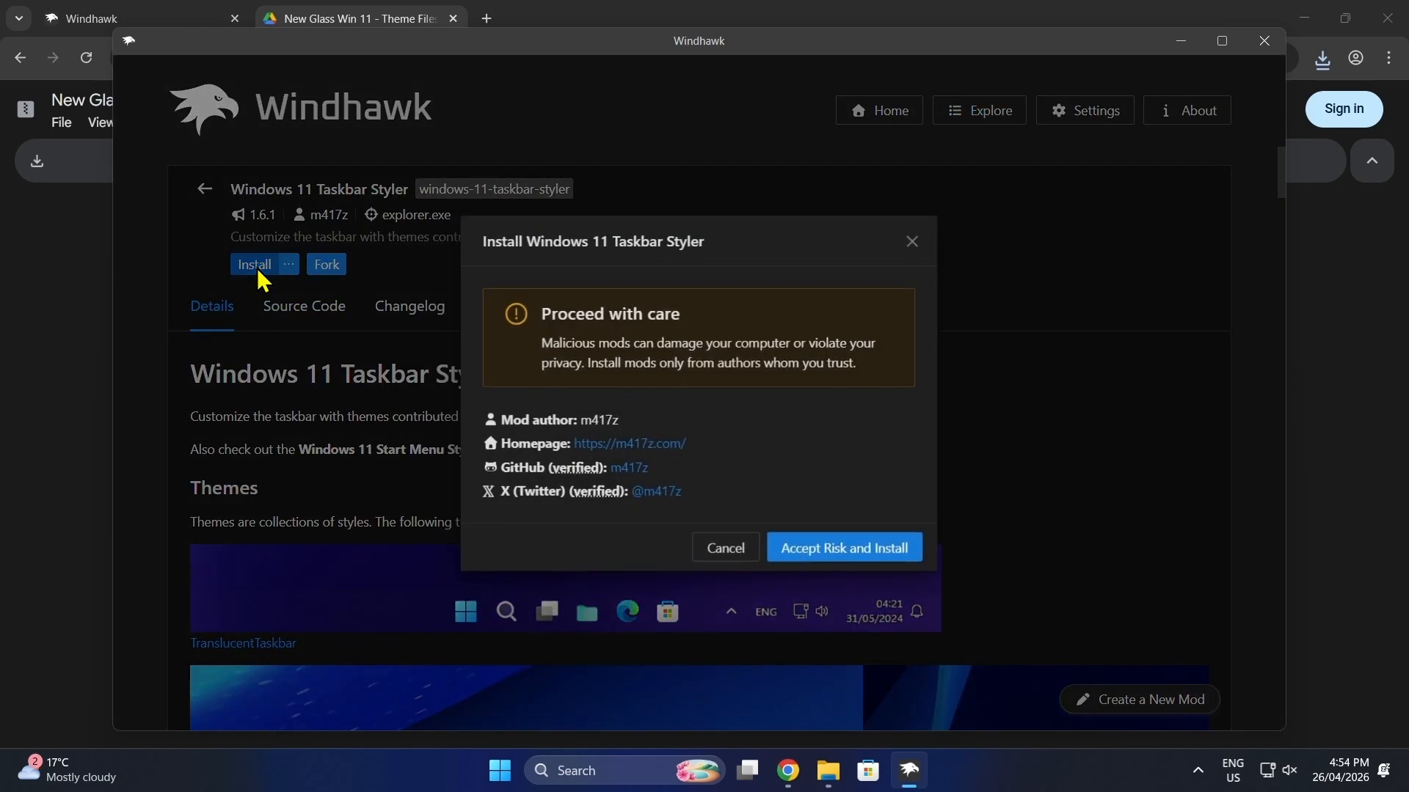
click(848, 551)
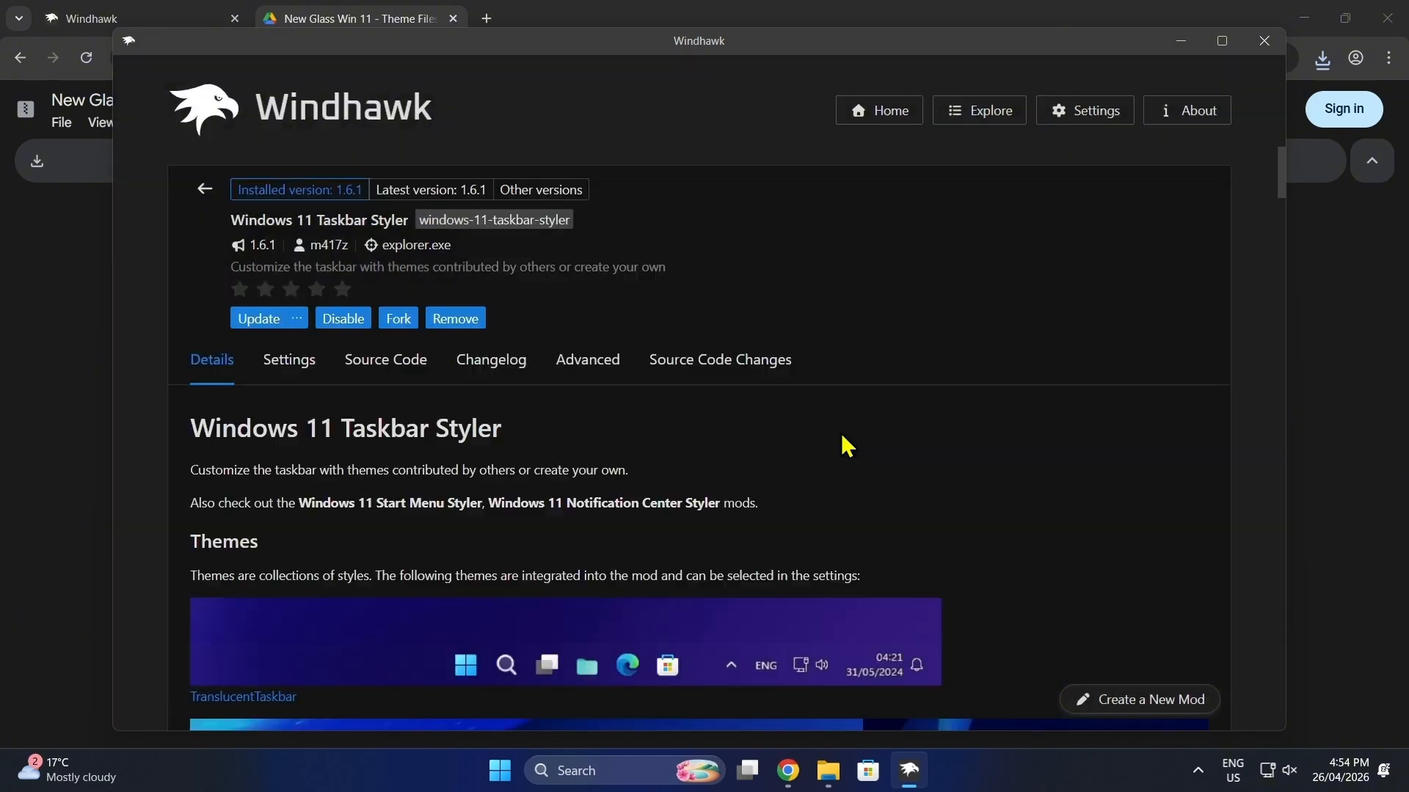
click(581, 374)
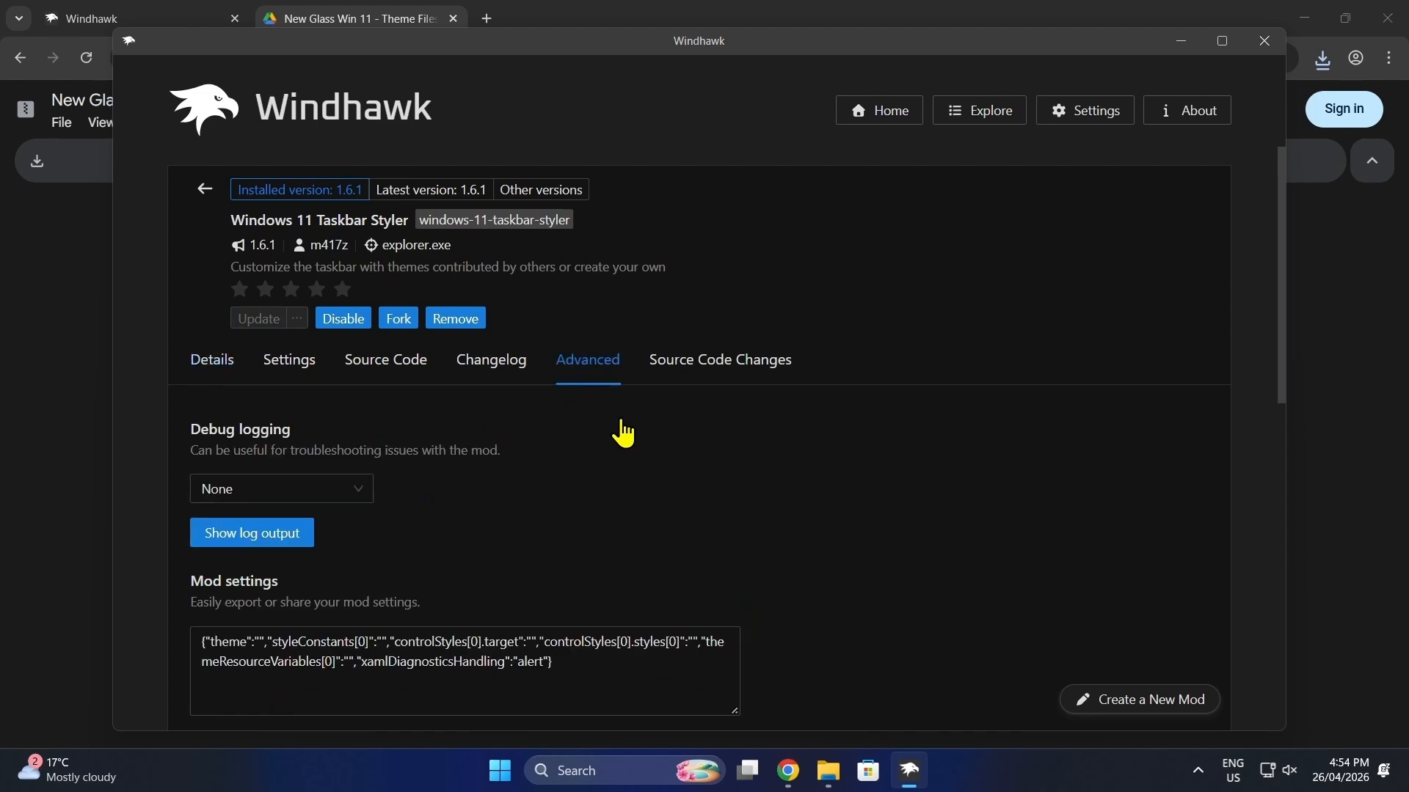
scroll(673, 477, down, 2)
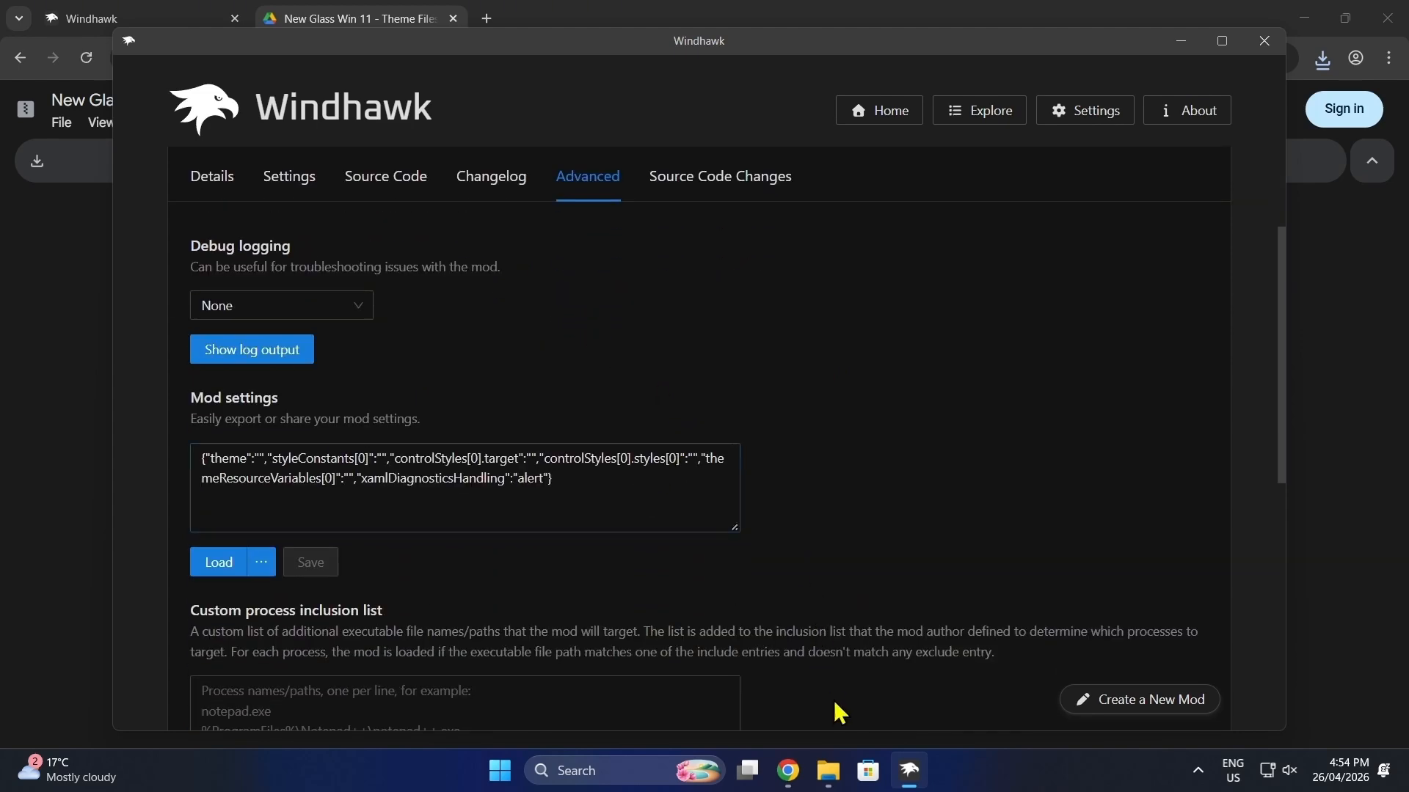
Step: Open the Taskbar text file from the New Glass Theme Files folder and copy its entire contents
click(828, 769)
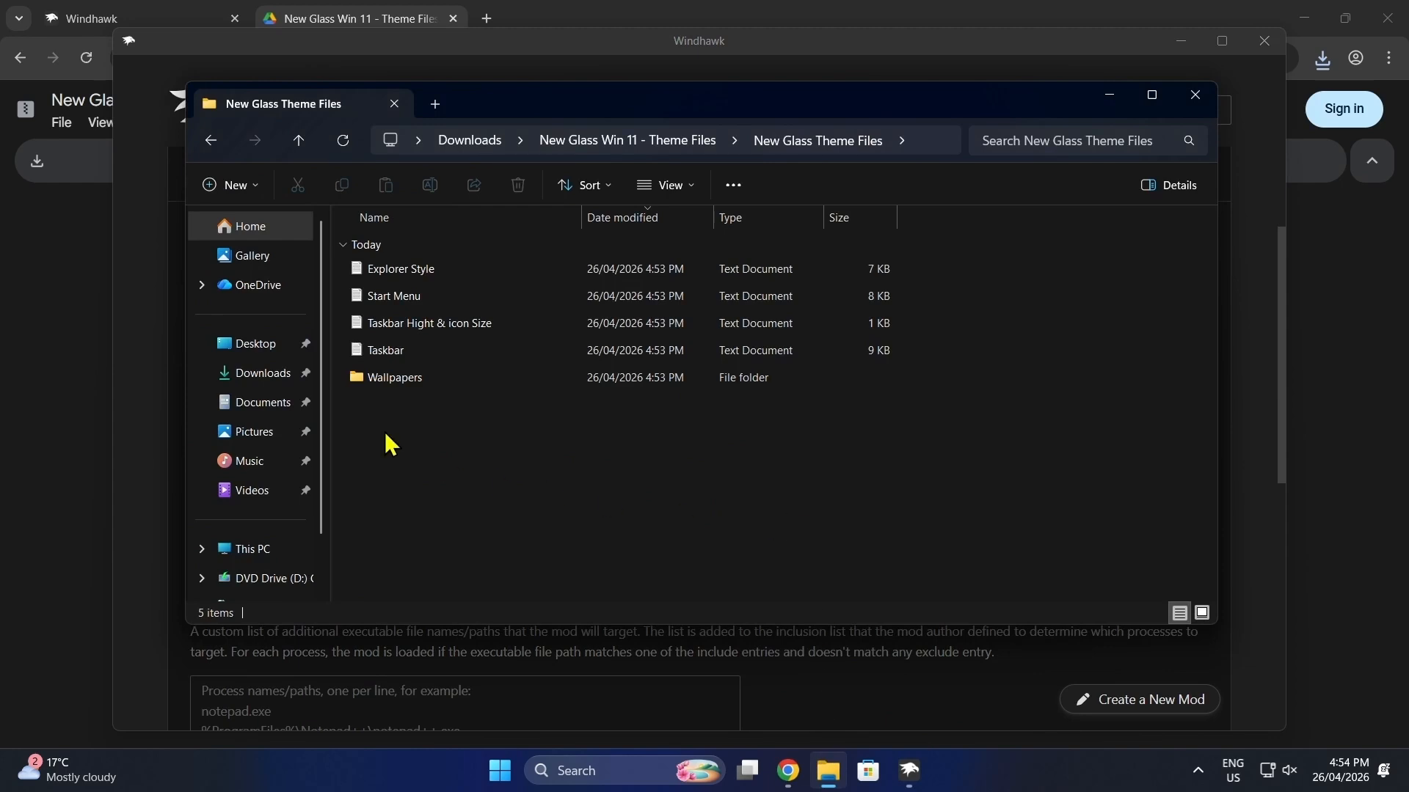
click(393, 352)
double_click(394, 352)
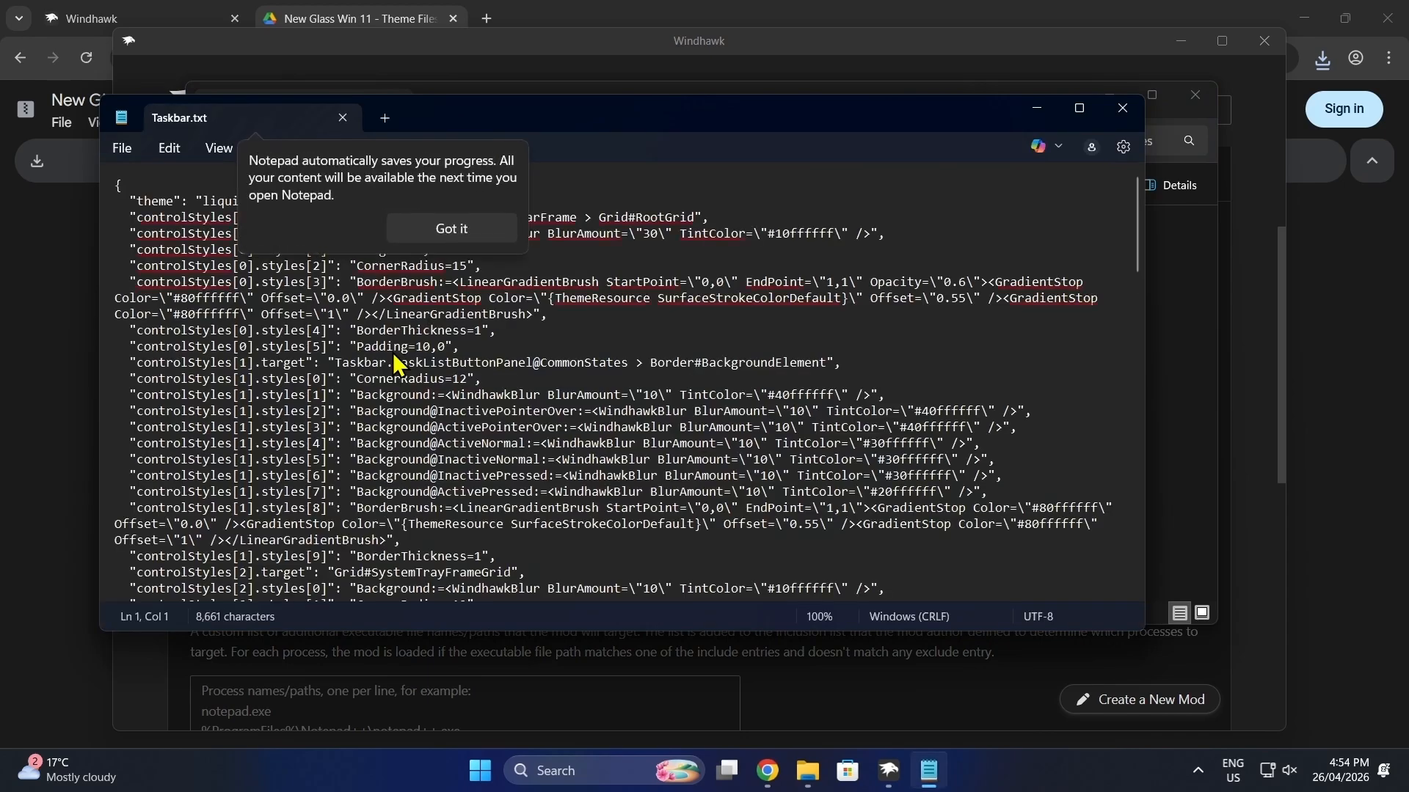
click(449, 230)
click(516, 268)
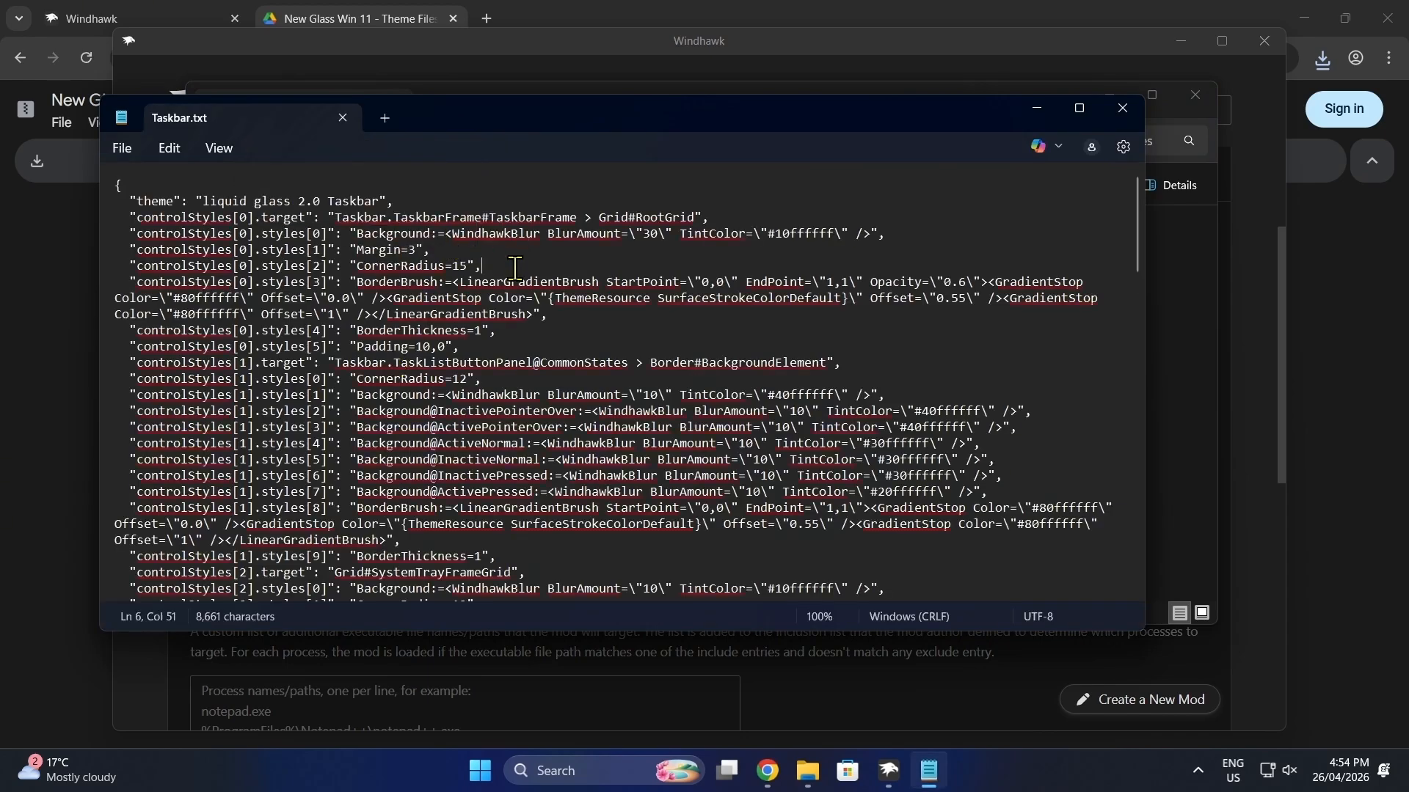
right_click(516, 268)
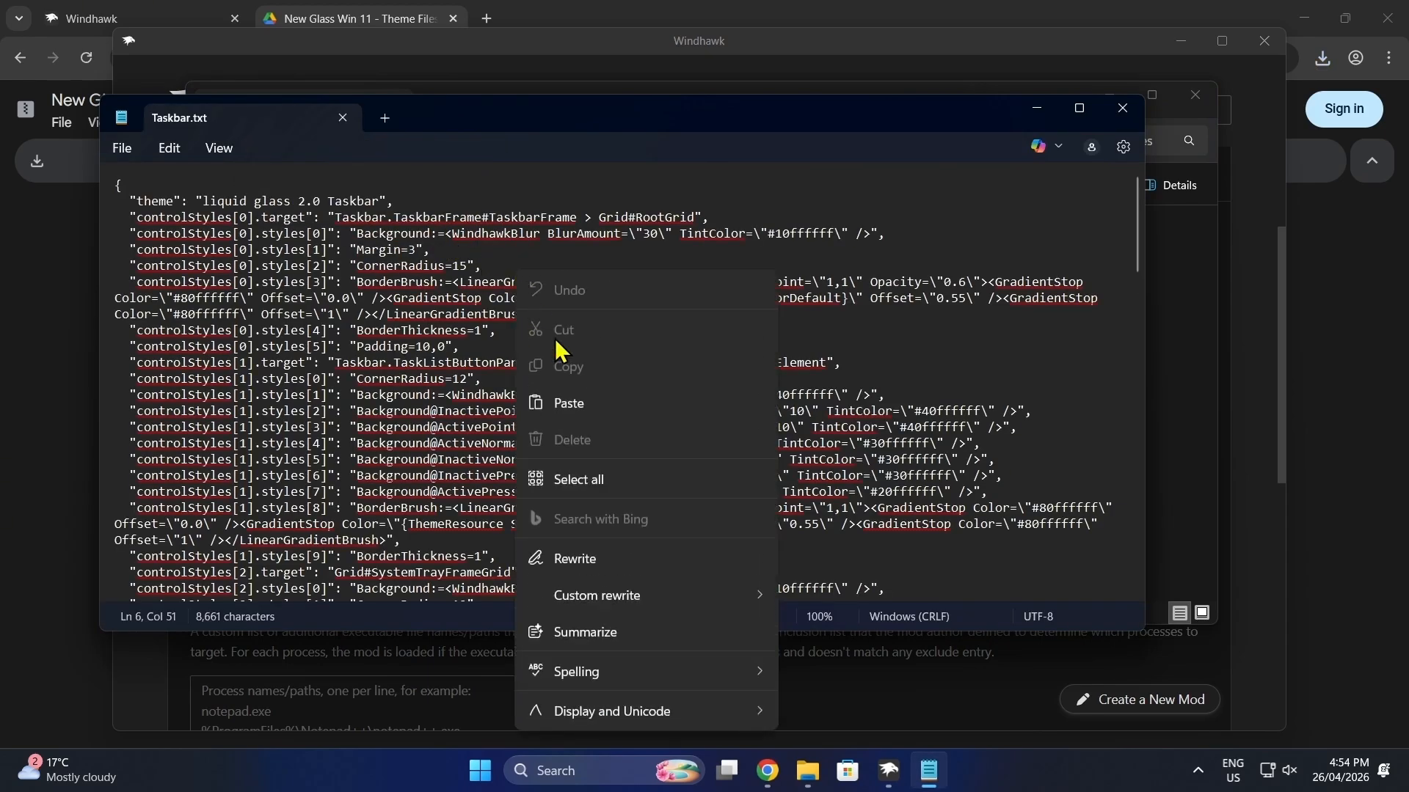
click(580, 477)
right_click(473, 322)
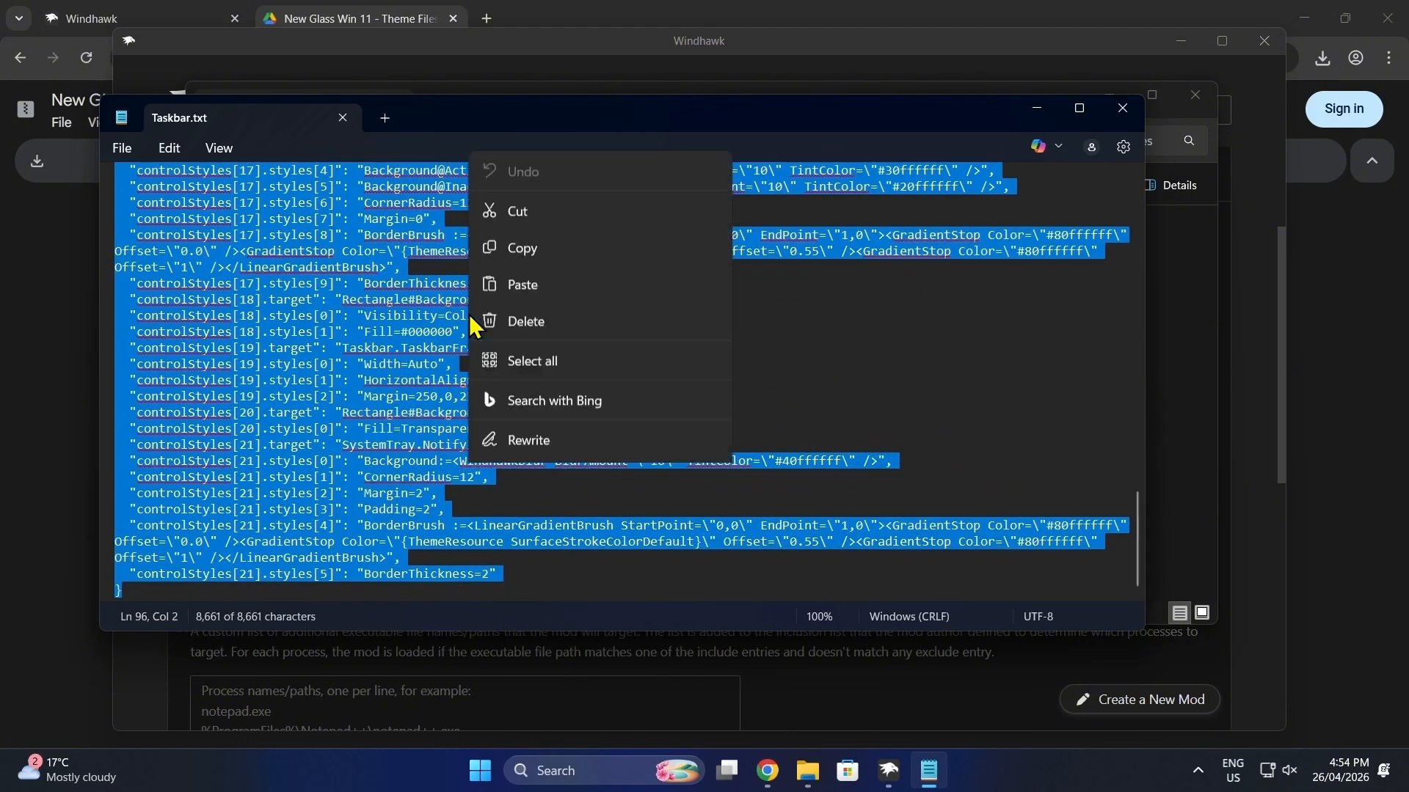
click(538, 102)
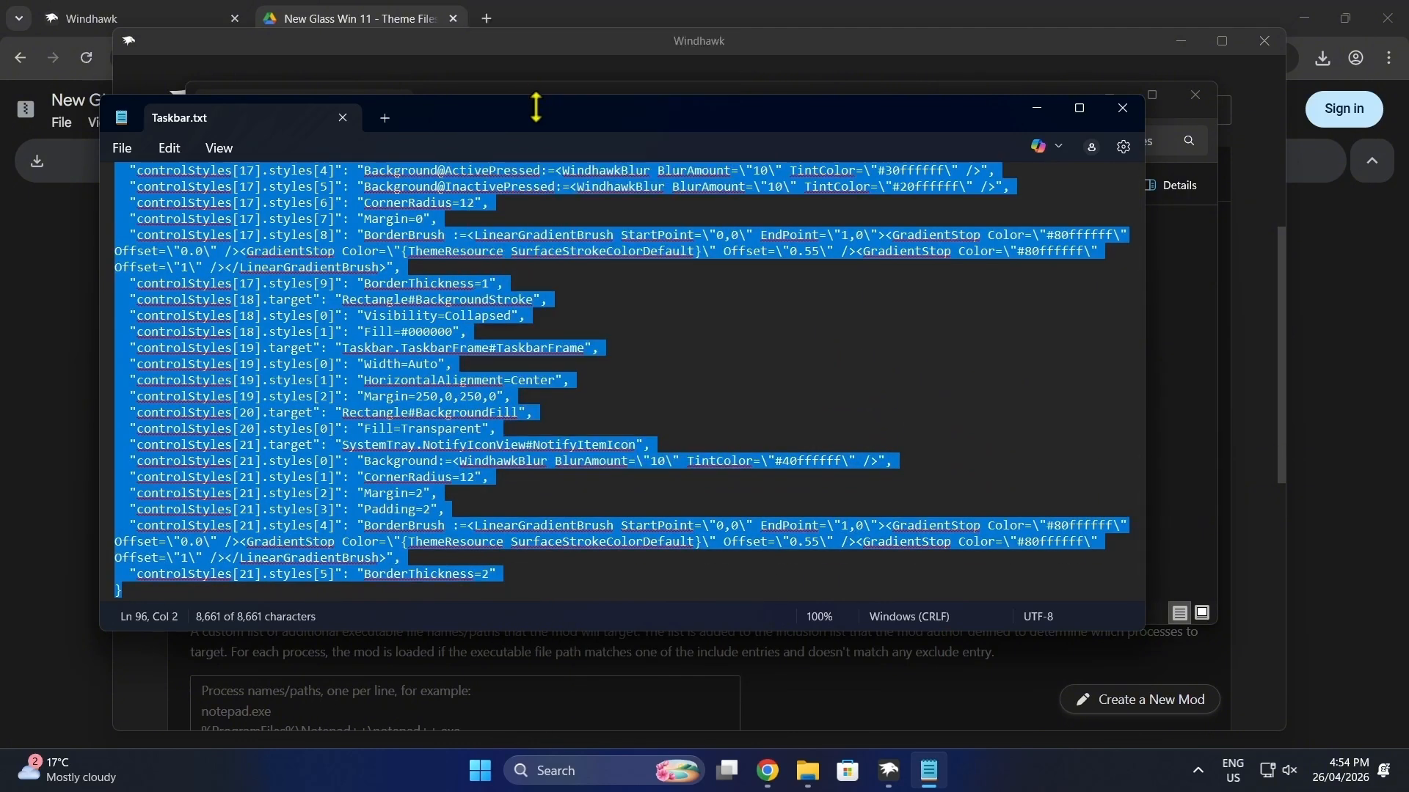
Step: Return to Windhawk, replace the Taskbar Styler mod settings with the copied Taskbar text, and save them
click(844, 708)
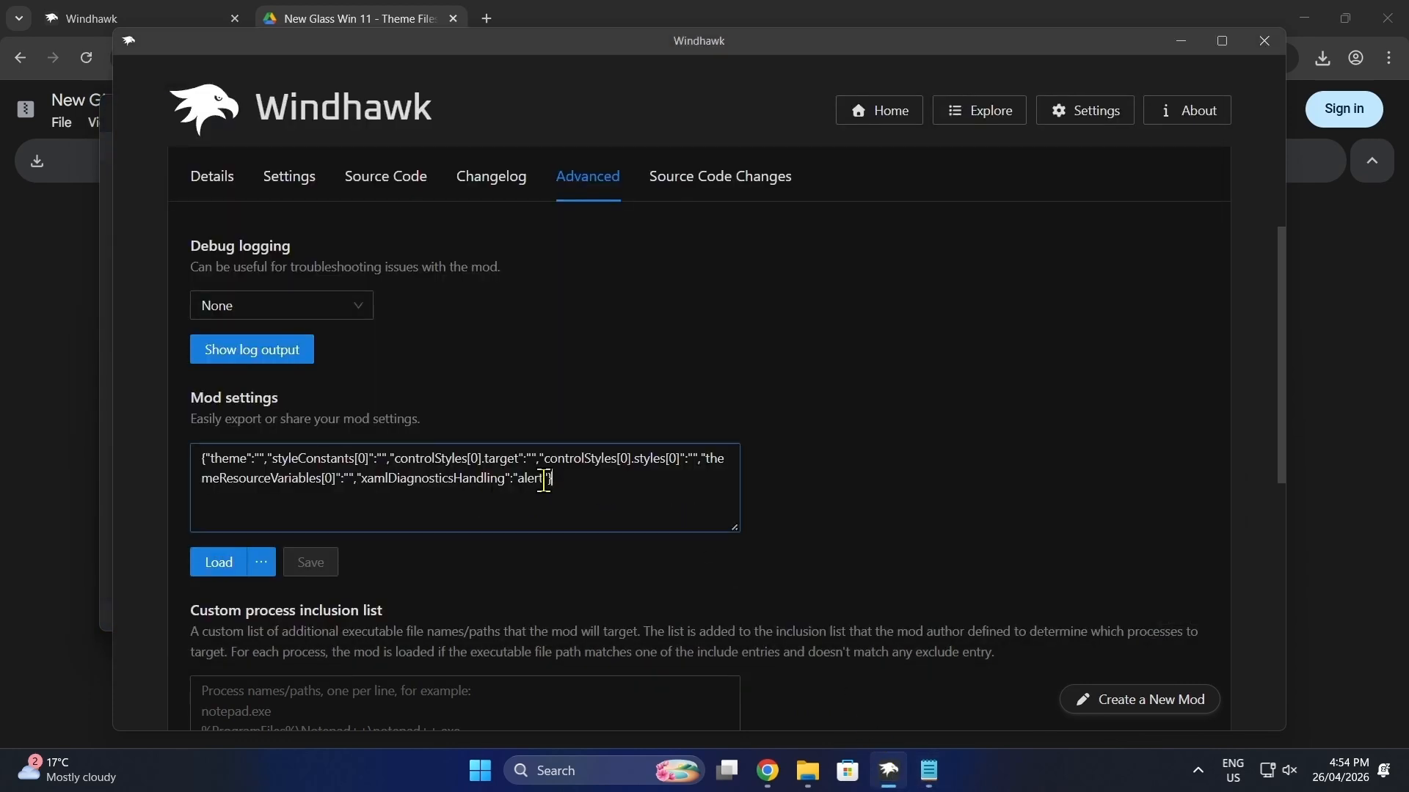
drag(558, 480, 185, 438)
right_click(319, 481)
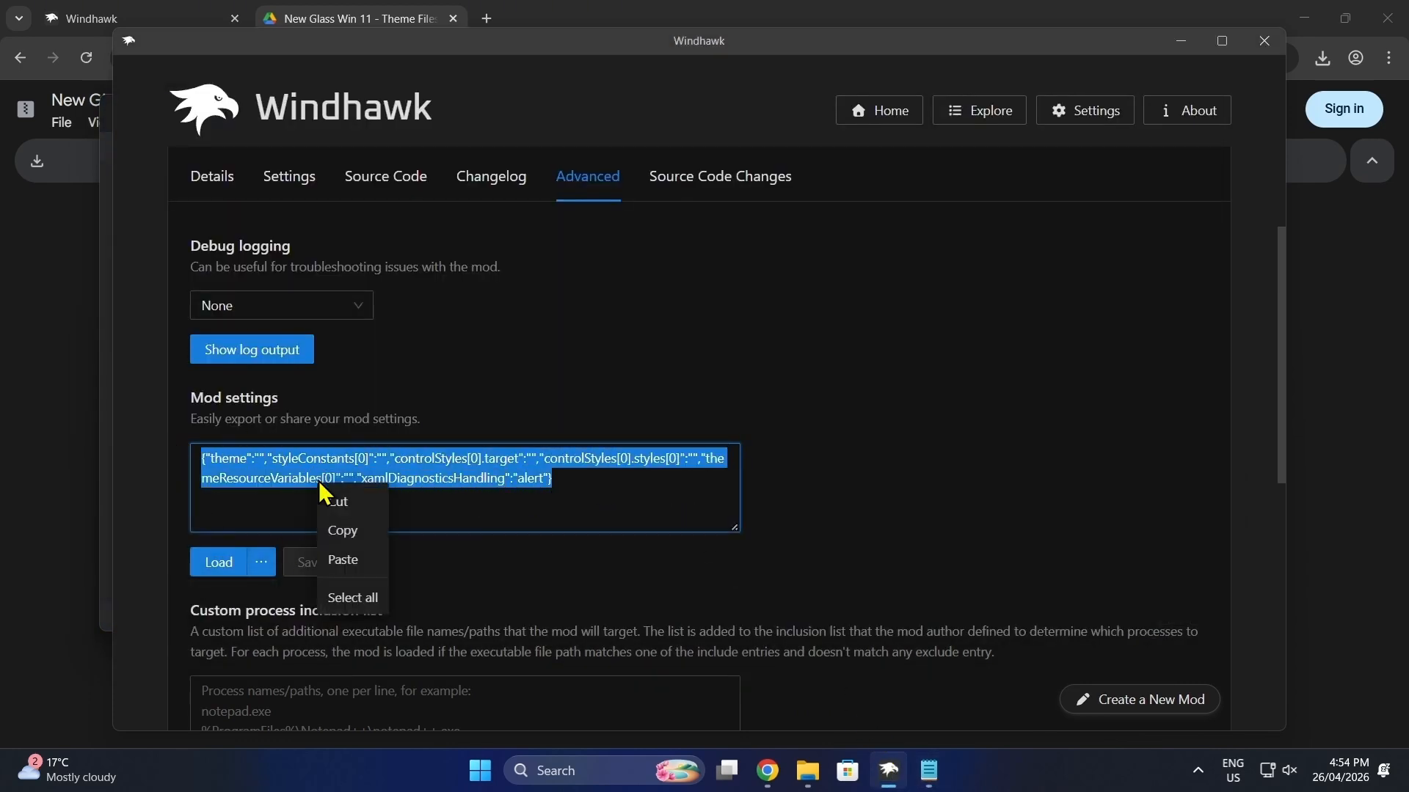
click(344, 560)
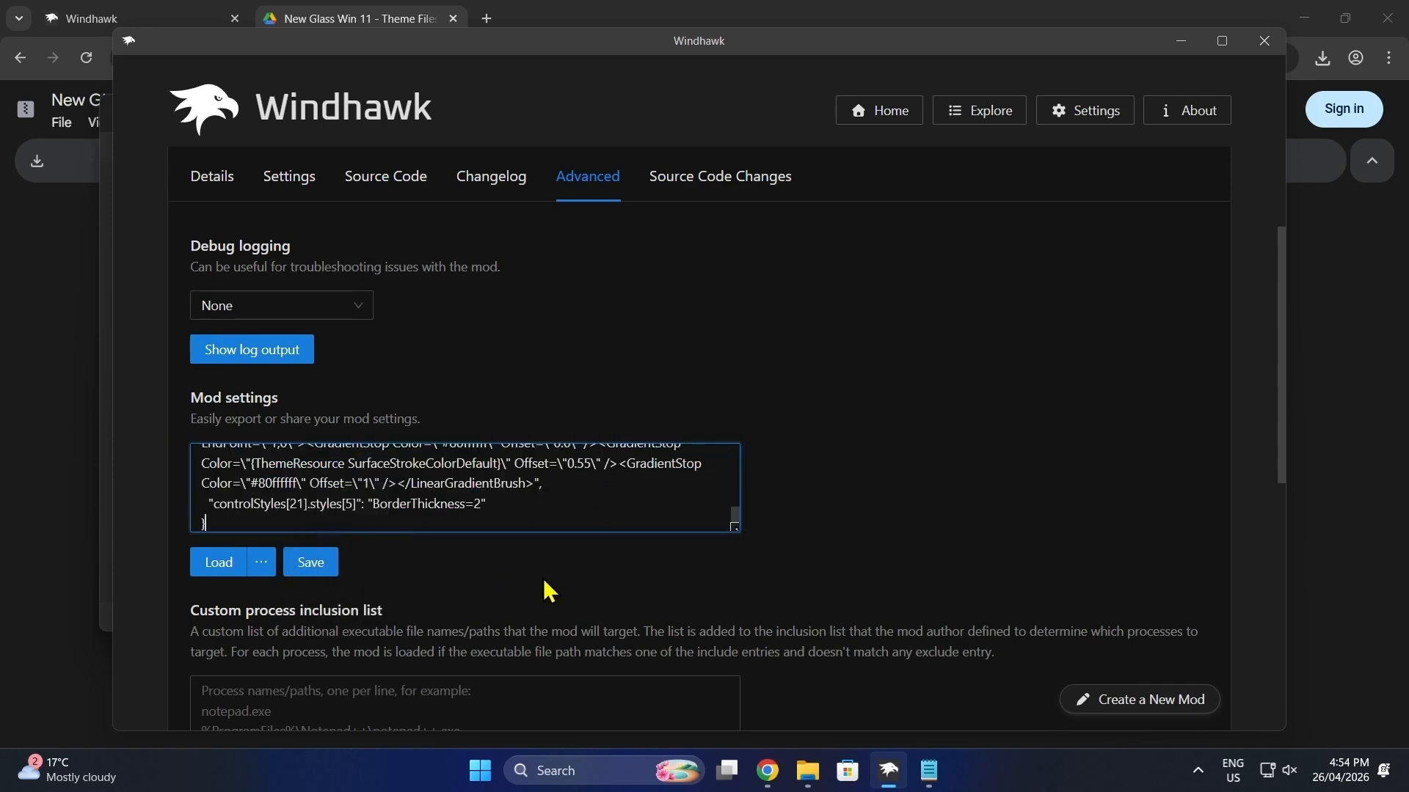
click(320, 576)
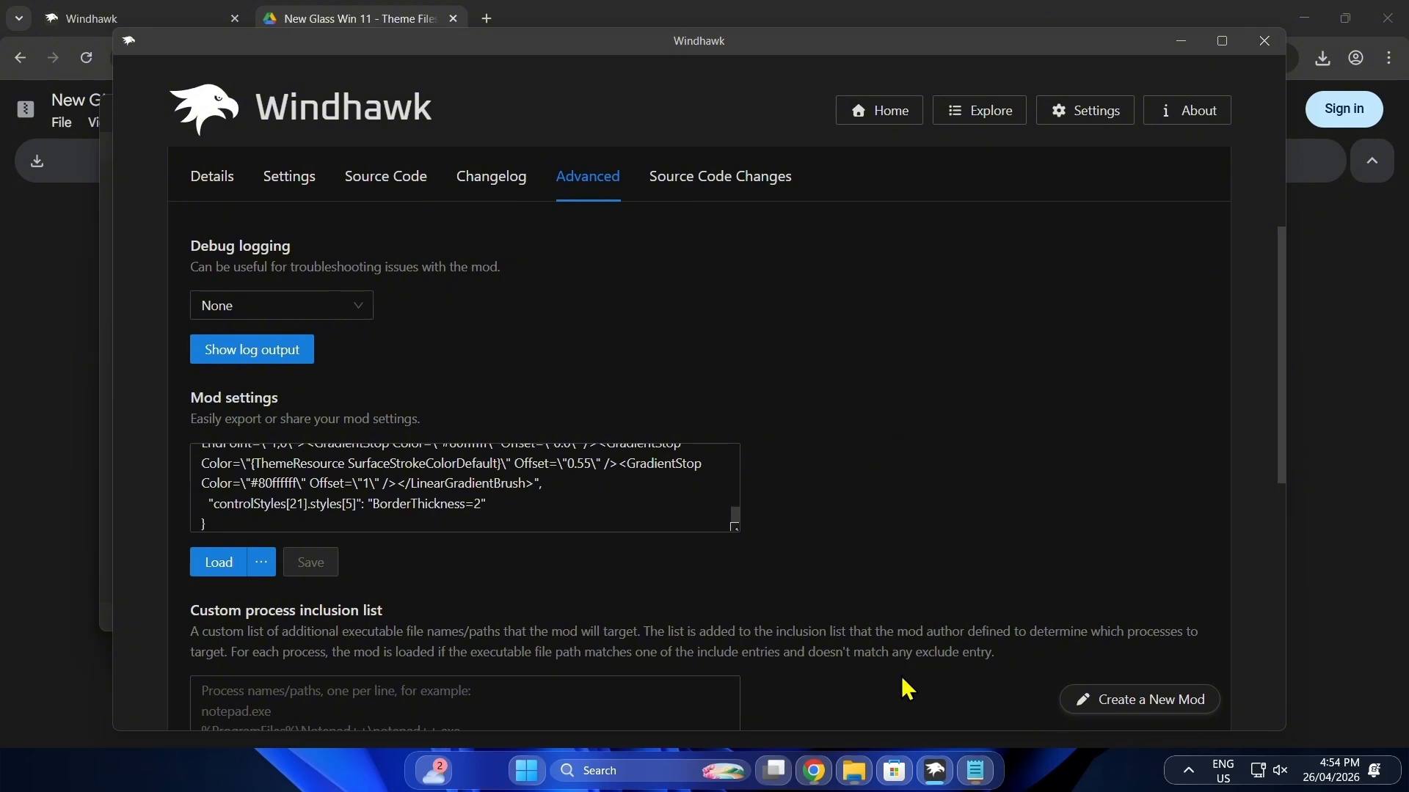
click(935, 770)
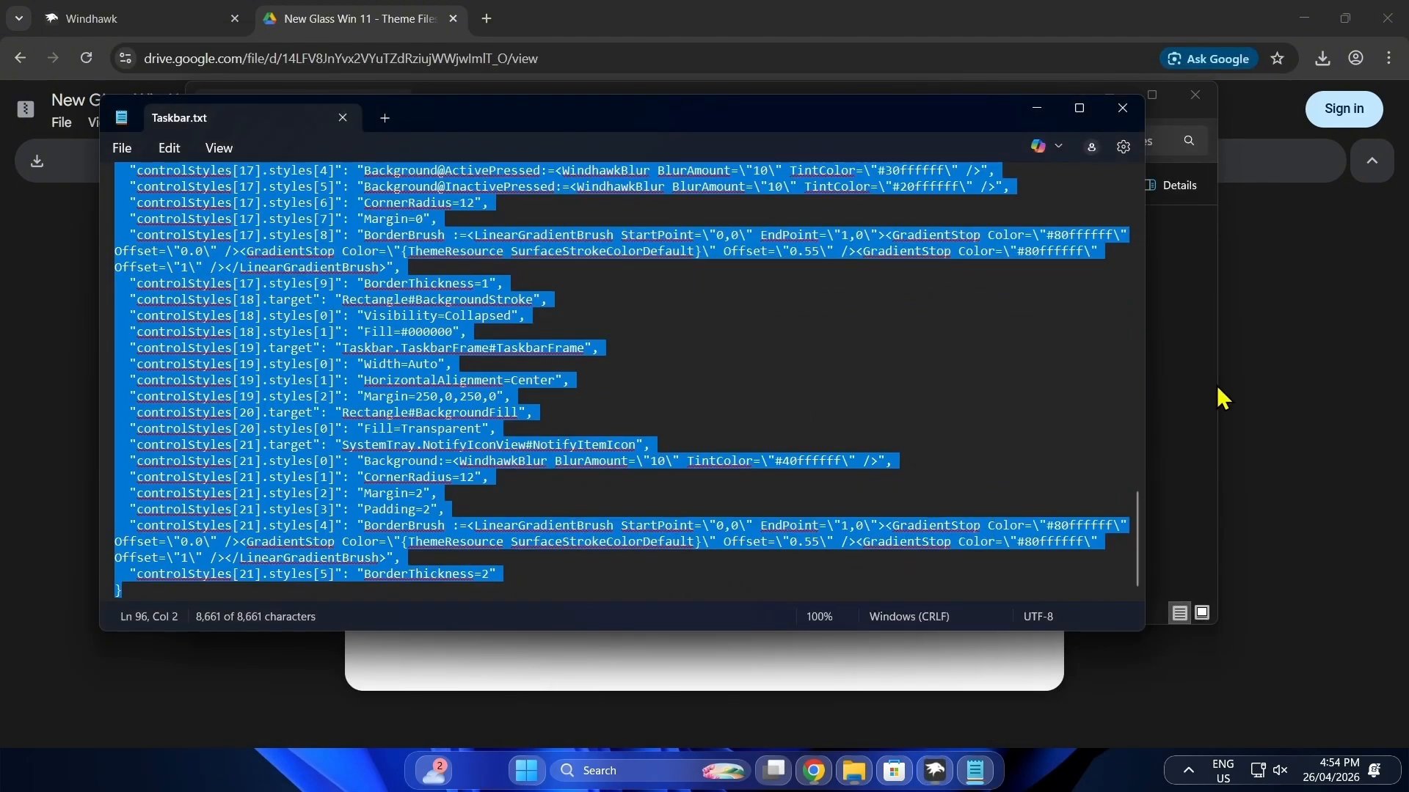
click(936, 770)
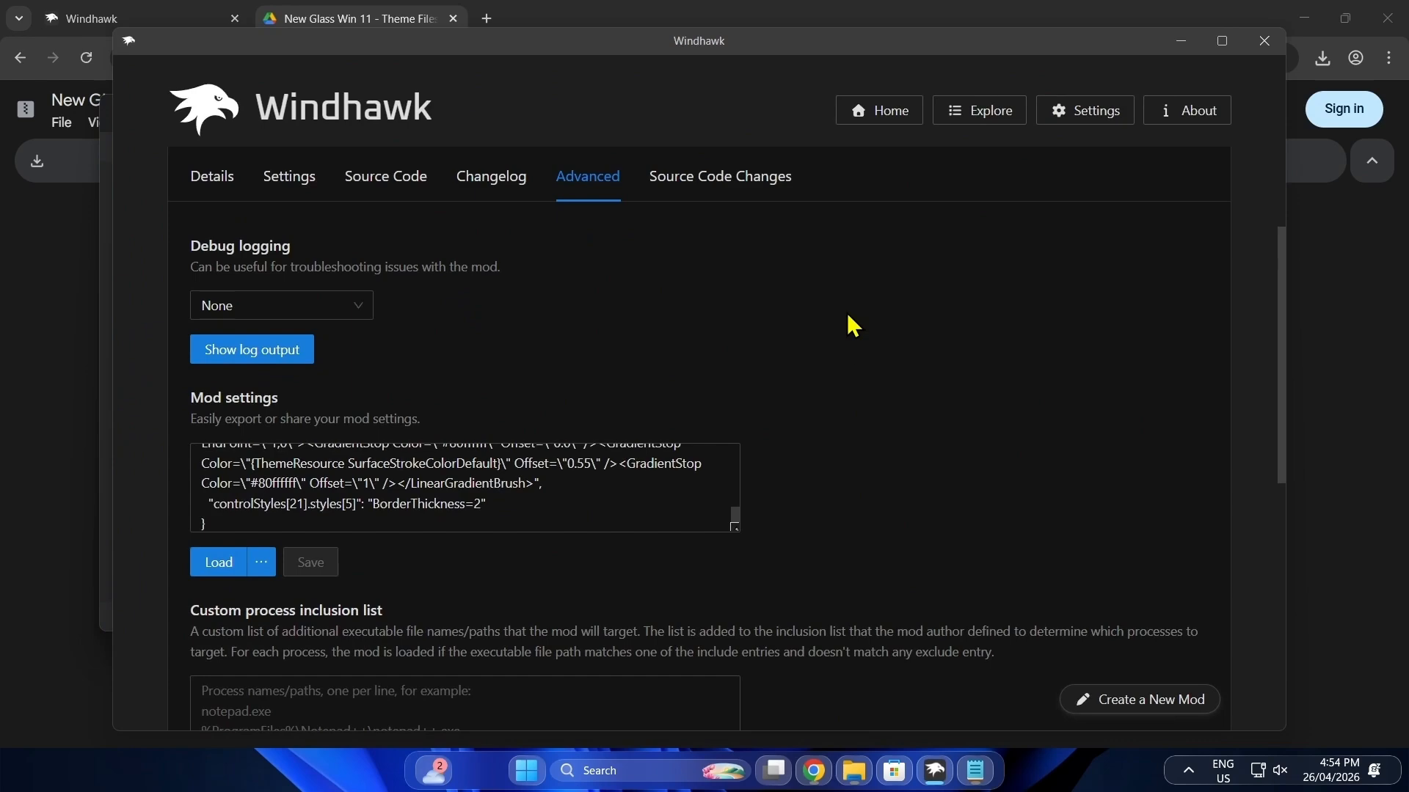
Step: Find and install the Taskbar height and icon size mod, accepting the risk, and open its advanced settings
click(980, 116)
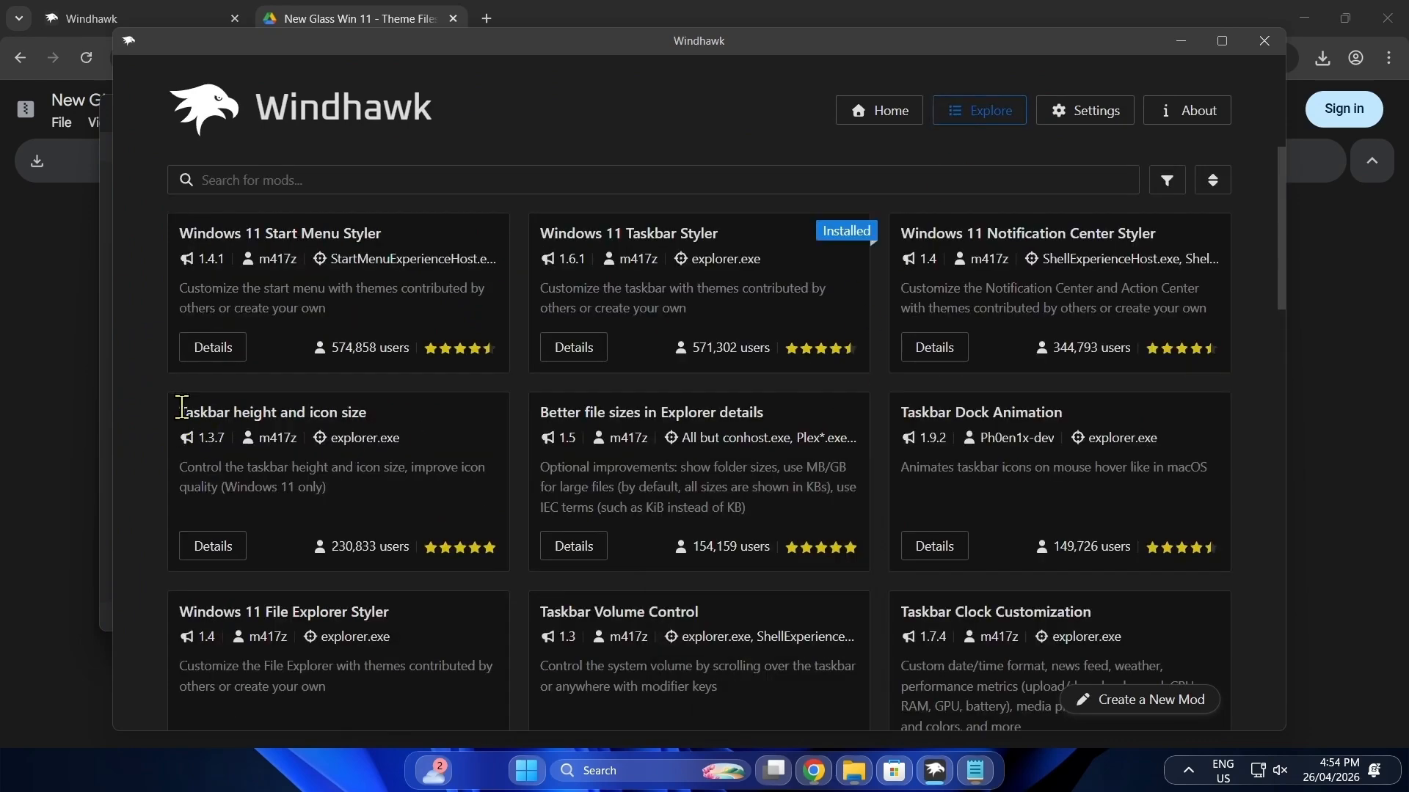
drag(182, 408, 351, 408)
click(384, 526)
click(220, 550)
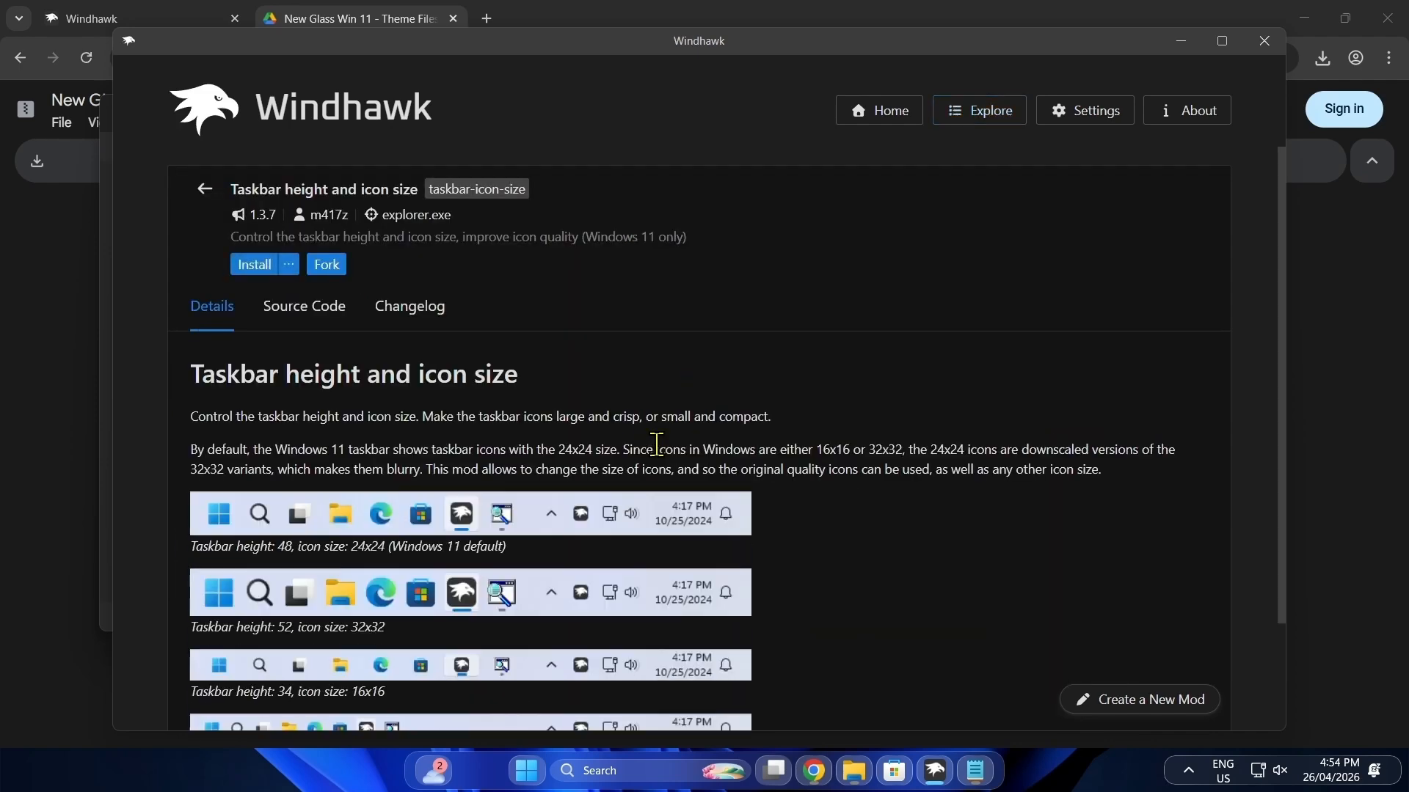
click(254, 265)
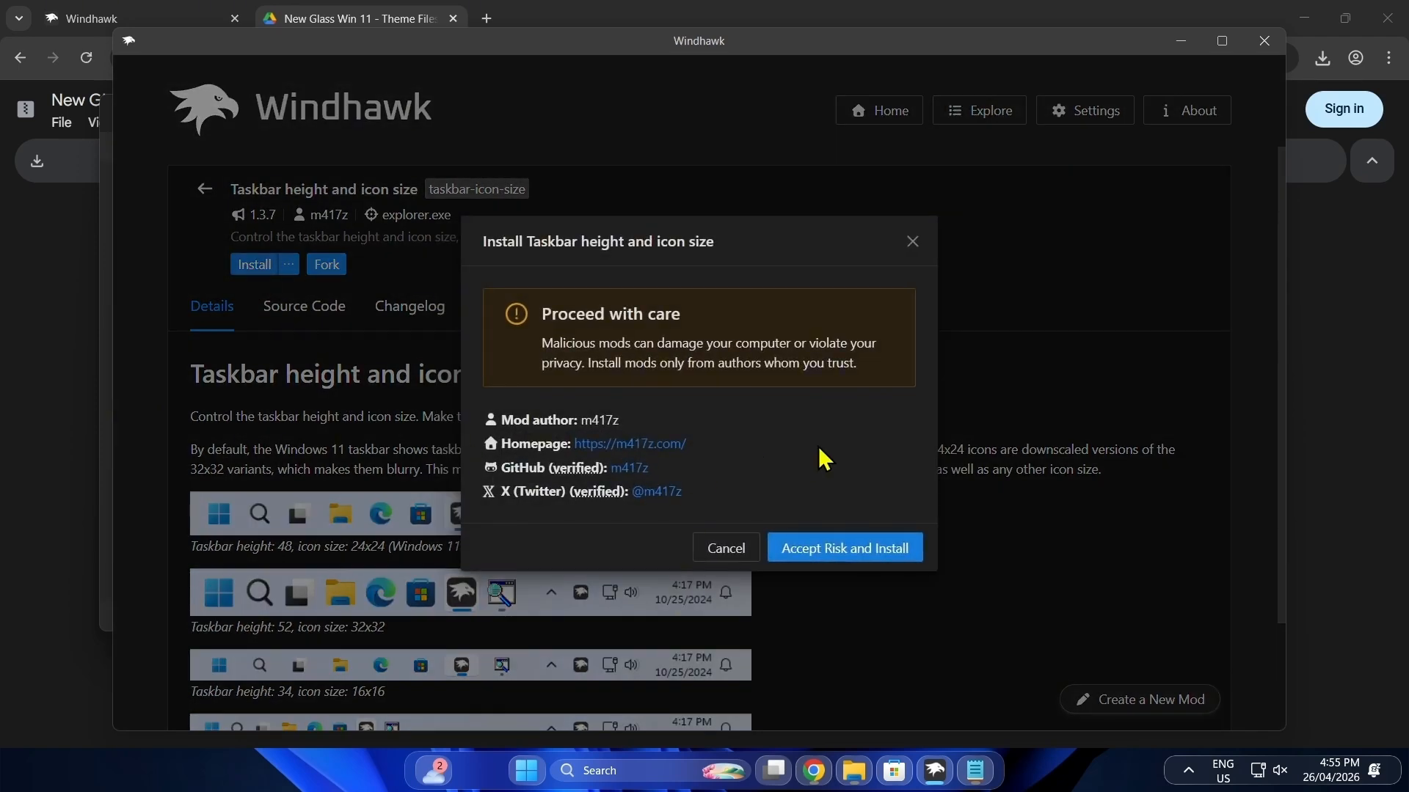
click(891, 553)
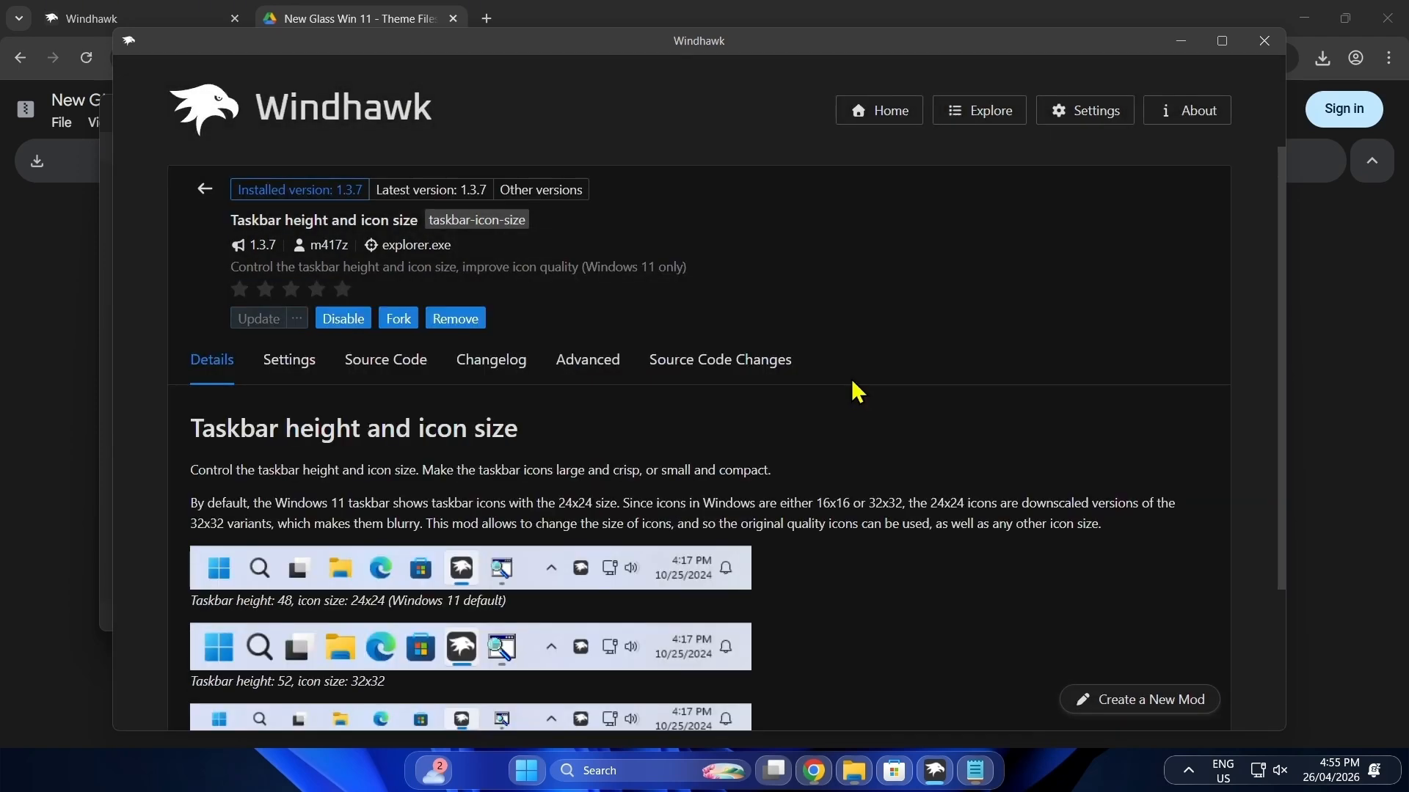
click(582, 371)
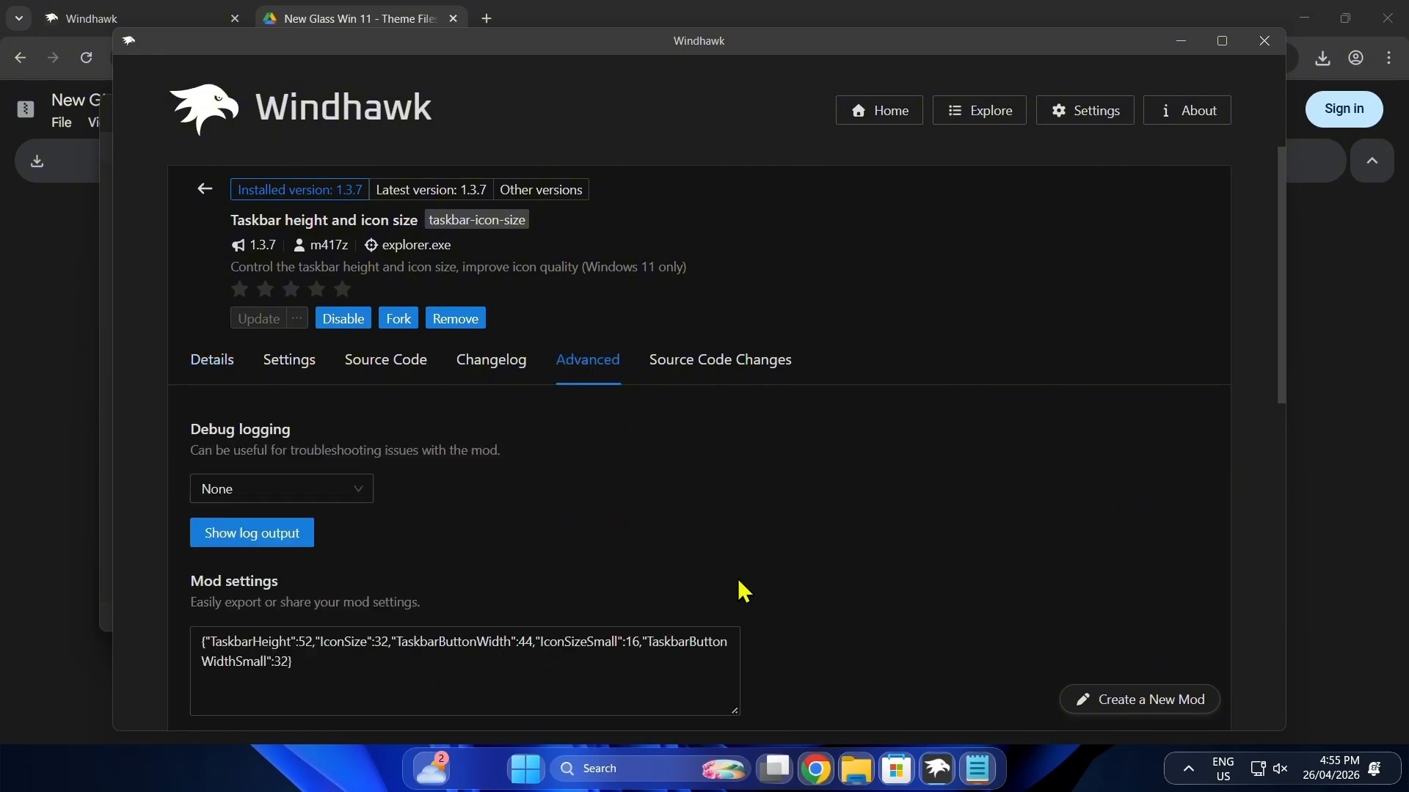
Step: Open the Taskbar Hight & icon Size text file from the New Glass Theme Files folder and copy its entire contents
click(855, 767)
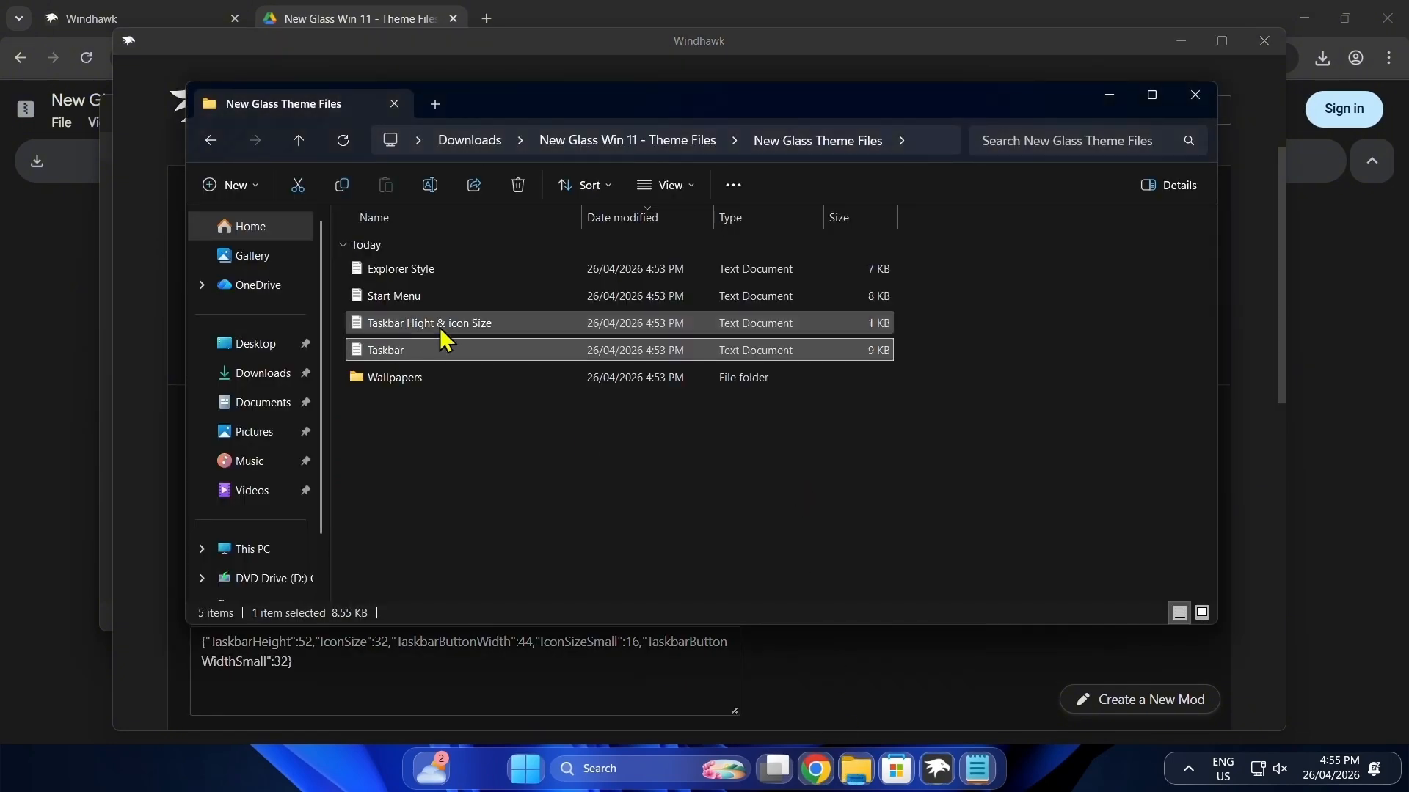
double_click(440, 327)
key(ctrl+a)
right_click(190, 230)
click(246, 328)
Step: Replace the Taskbar height and icon size mod settings with the copied text, save them, and check the Start menu
drag(327, 666, 235, 638)
right_click(217, 660)
click(253, 618)
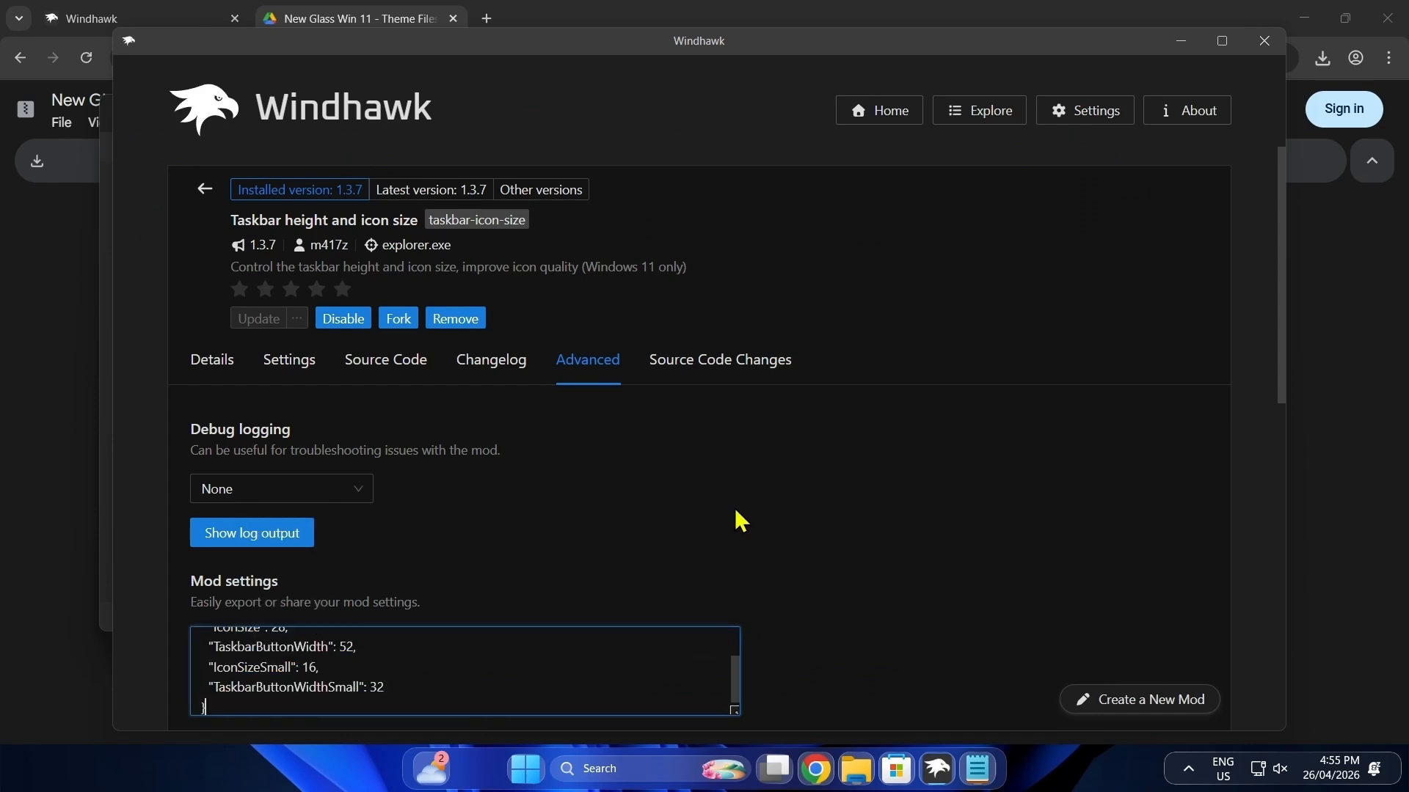
scroll(739, 521, down, 2)
click(320, 563)
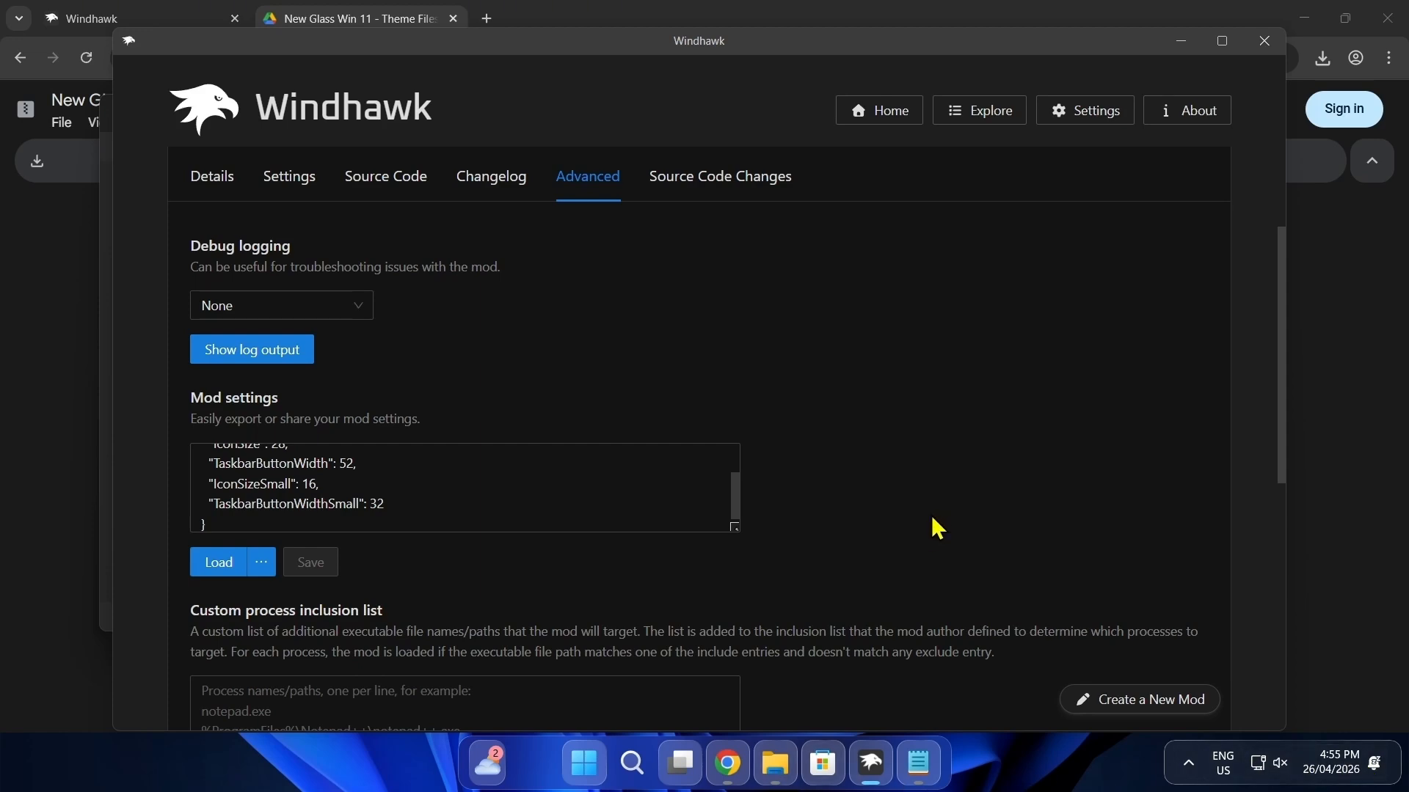
click(583, 760)
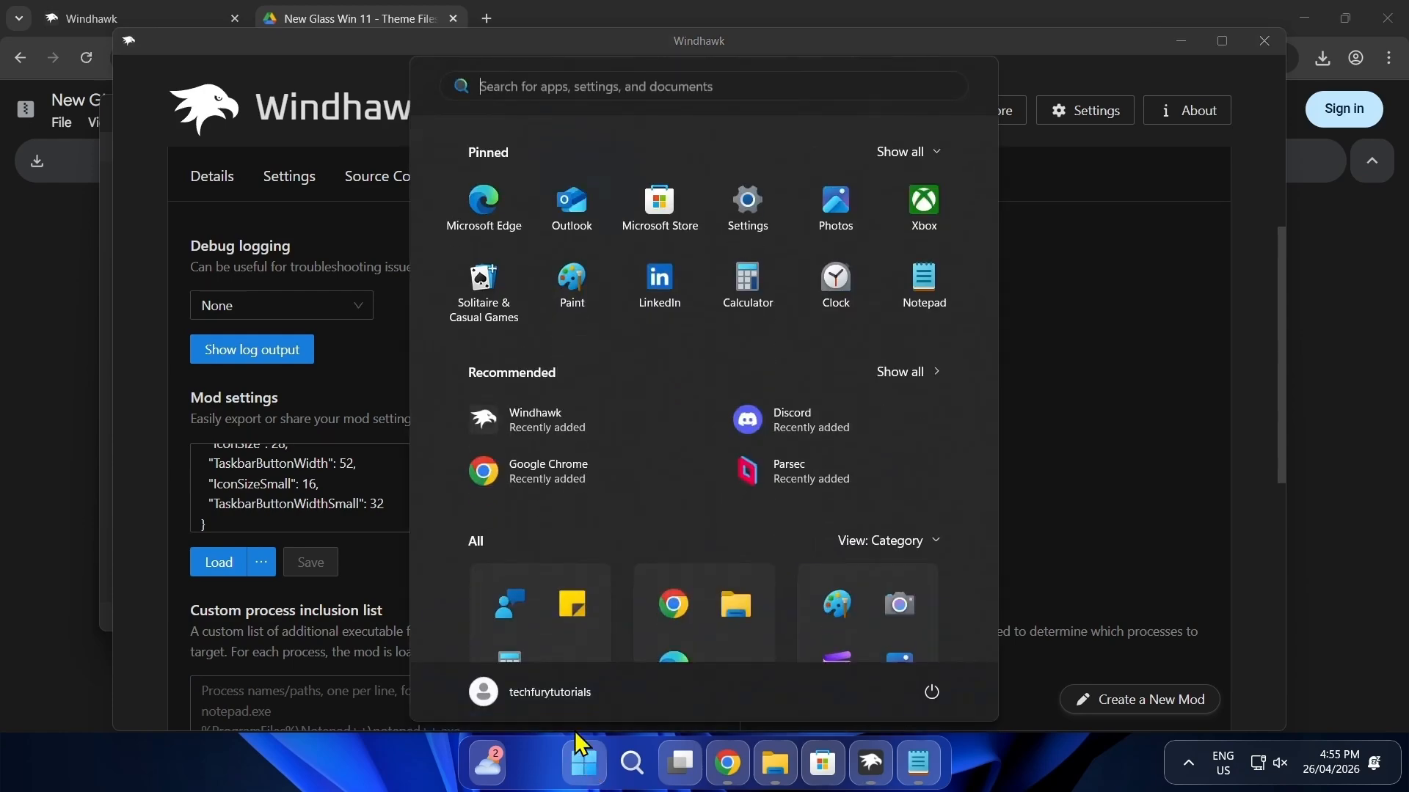
click(1136, 407)
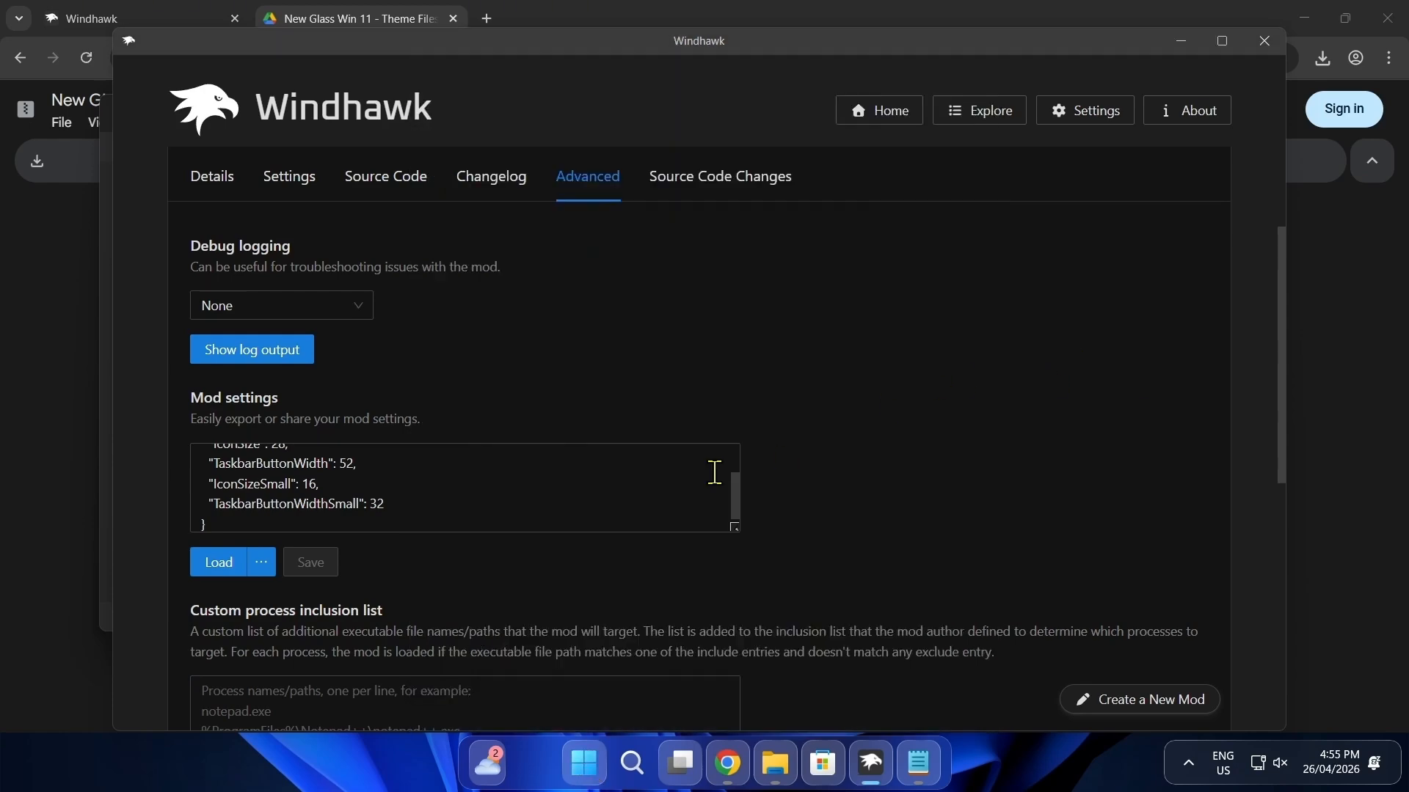
Step: Find and install the Windows 11 Start Menu Styler mod, accepting the risk, and open its advanced settings
click(967, 116)
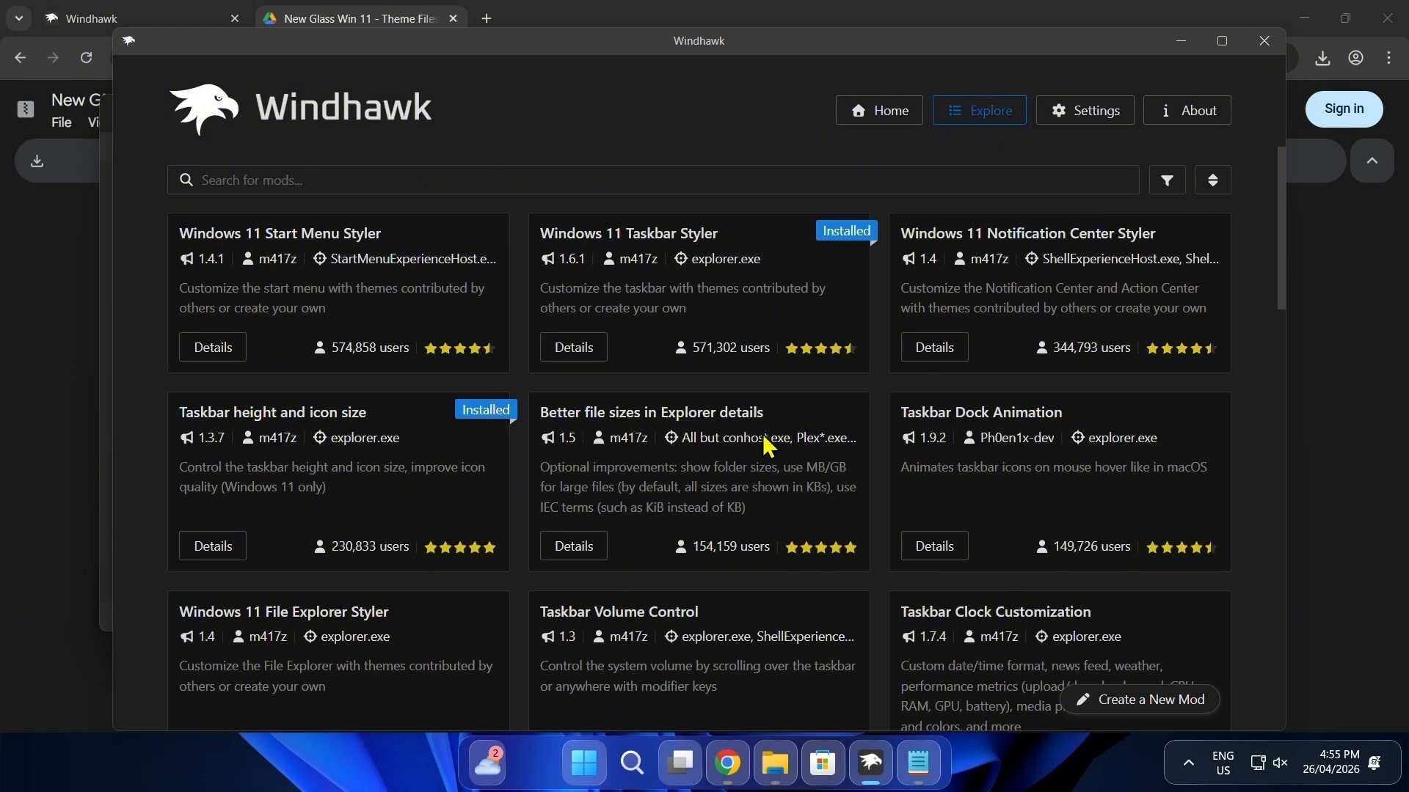
drag(179, 243, 413, 236)
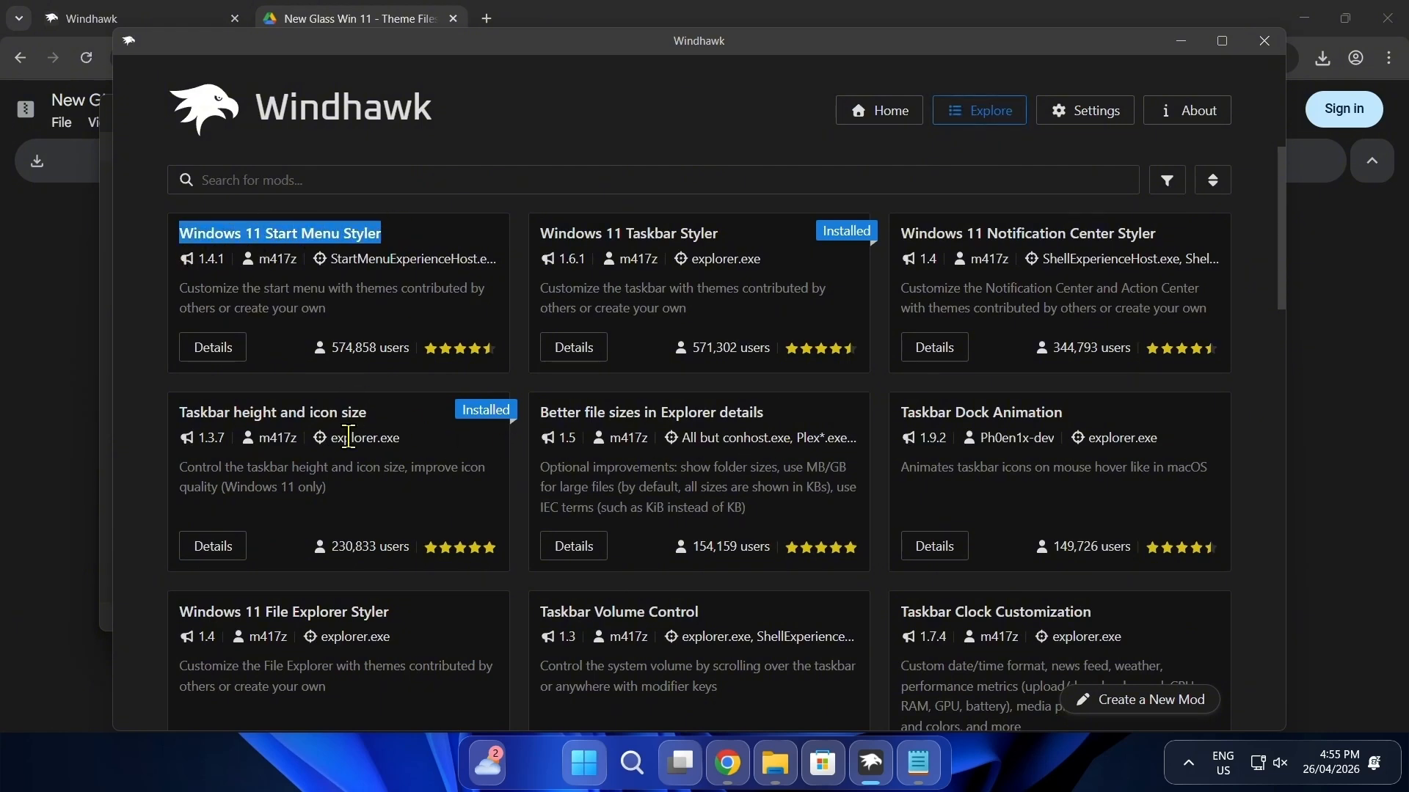
click(364, 389)
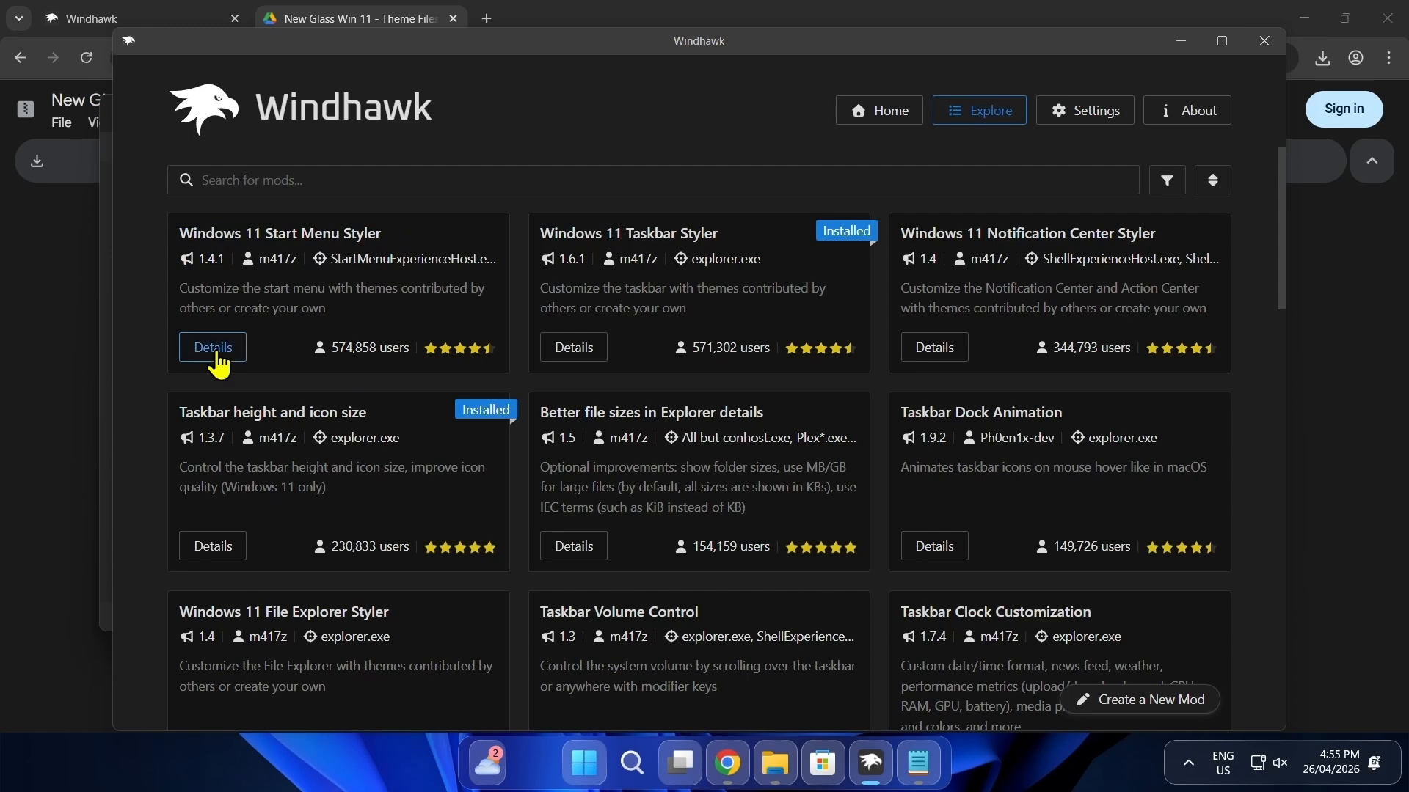
click(218, 351)
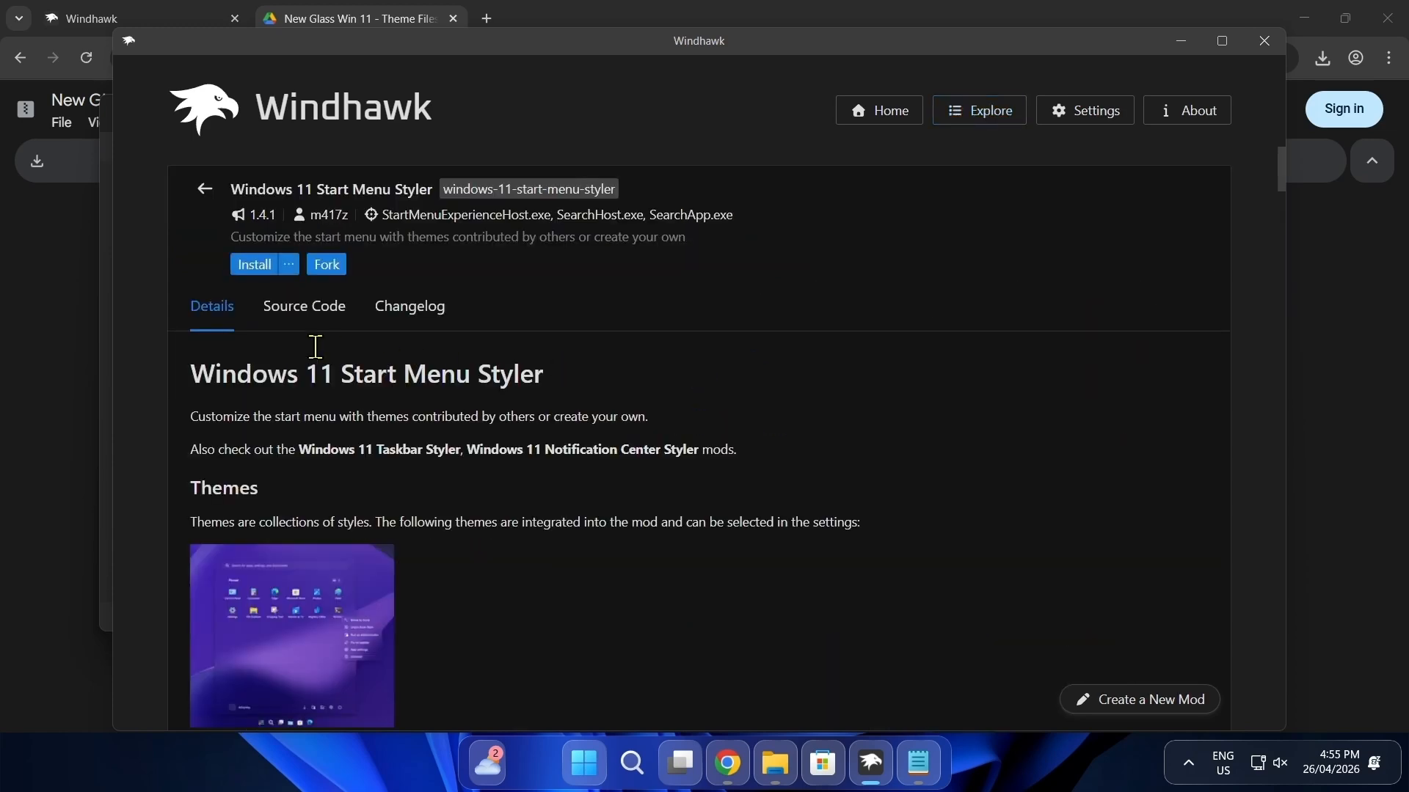
click(254, 266)
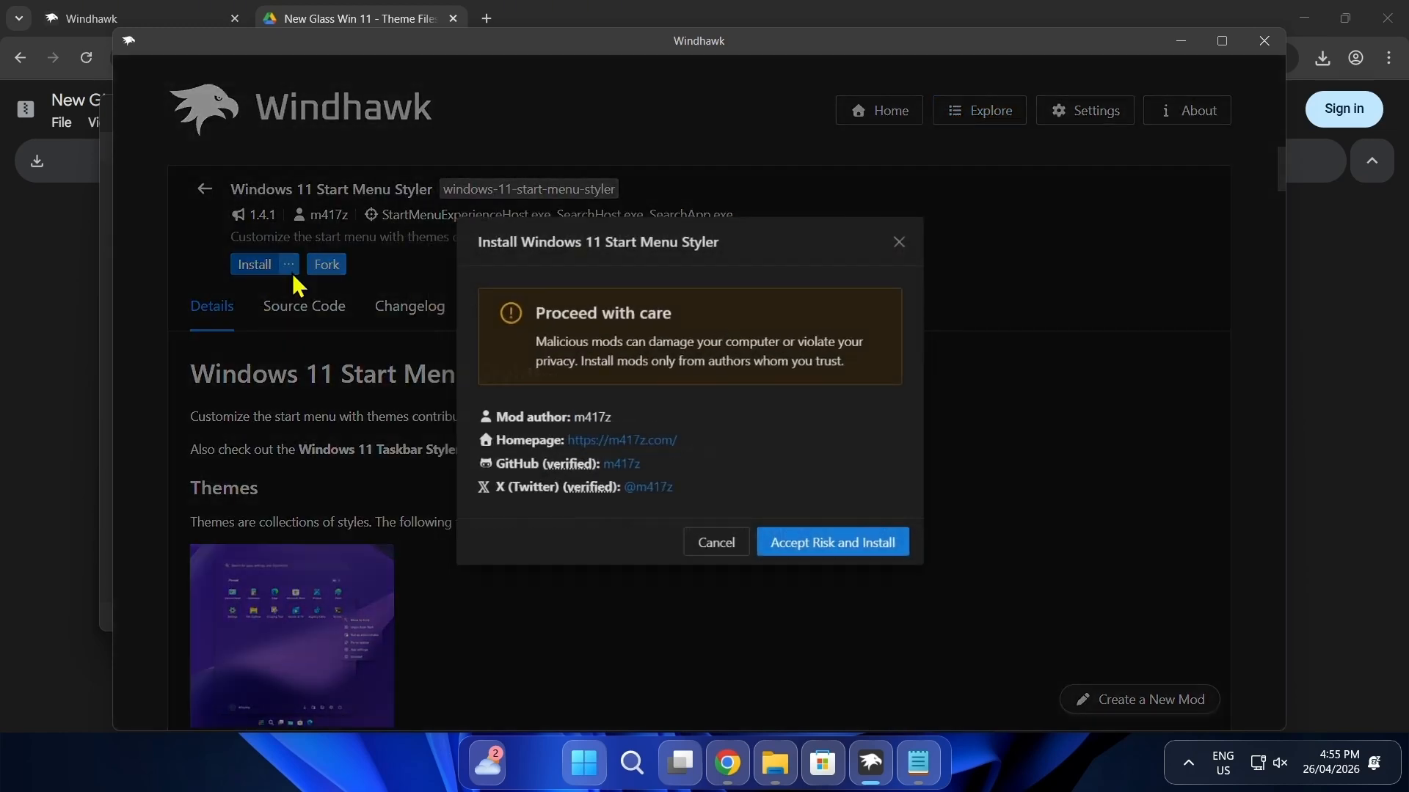
click(833, 555)
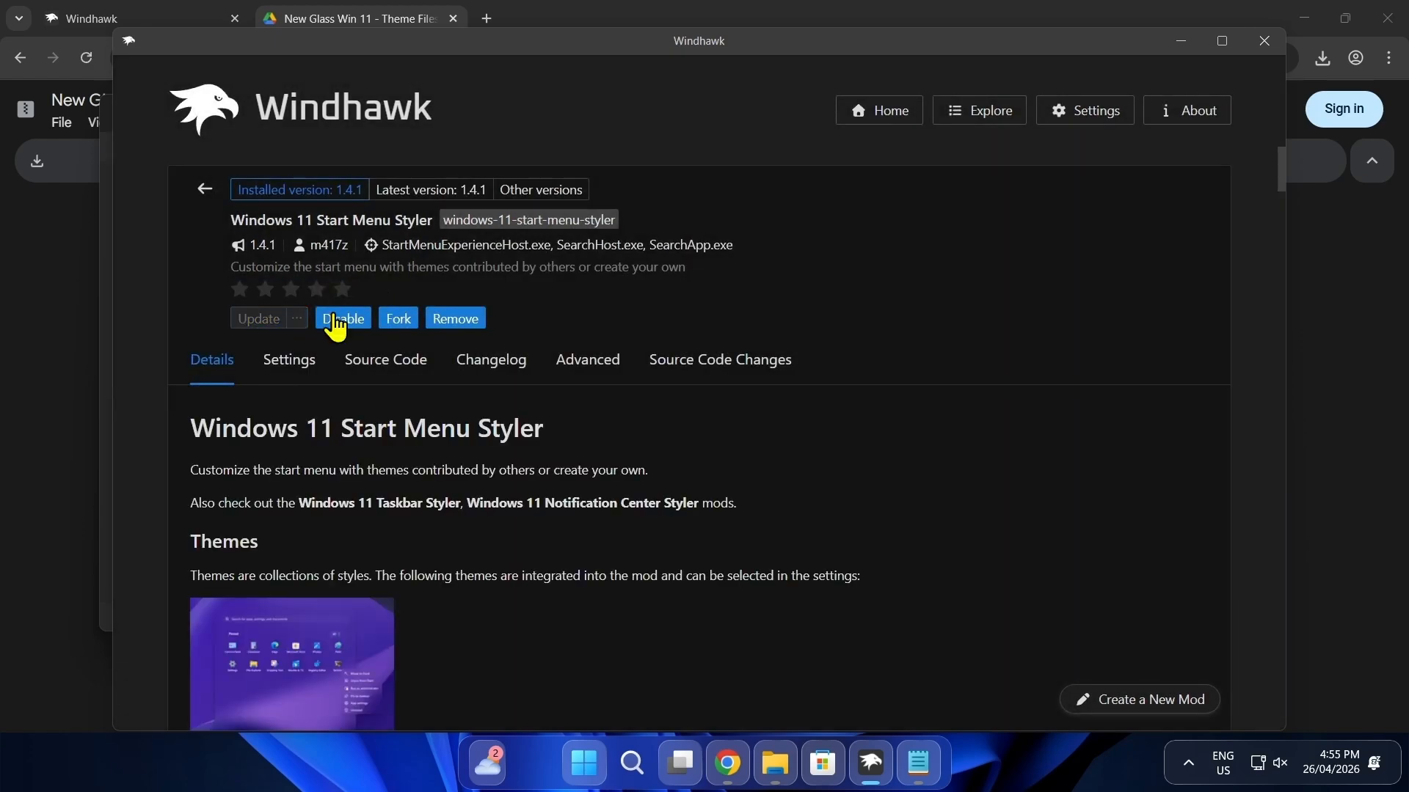
click(582, 370)
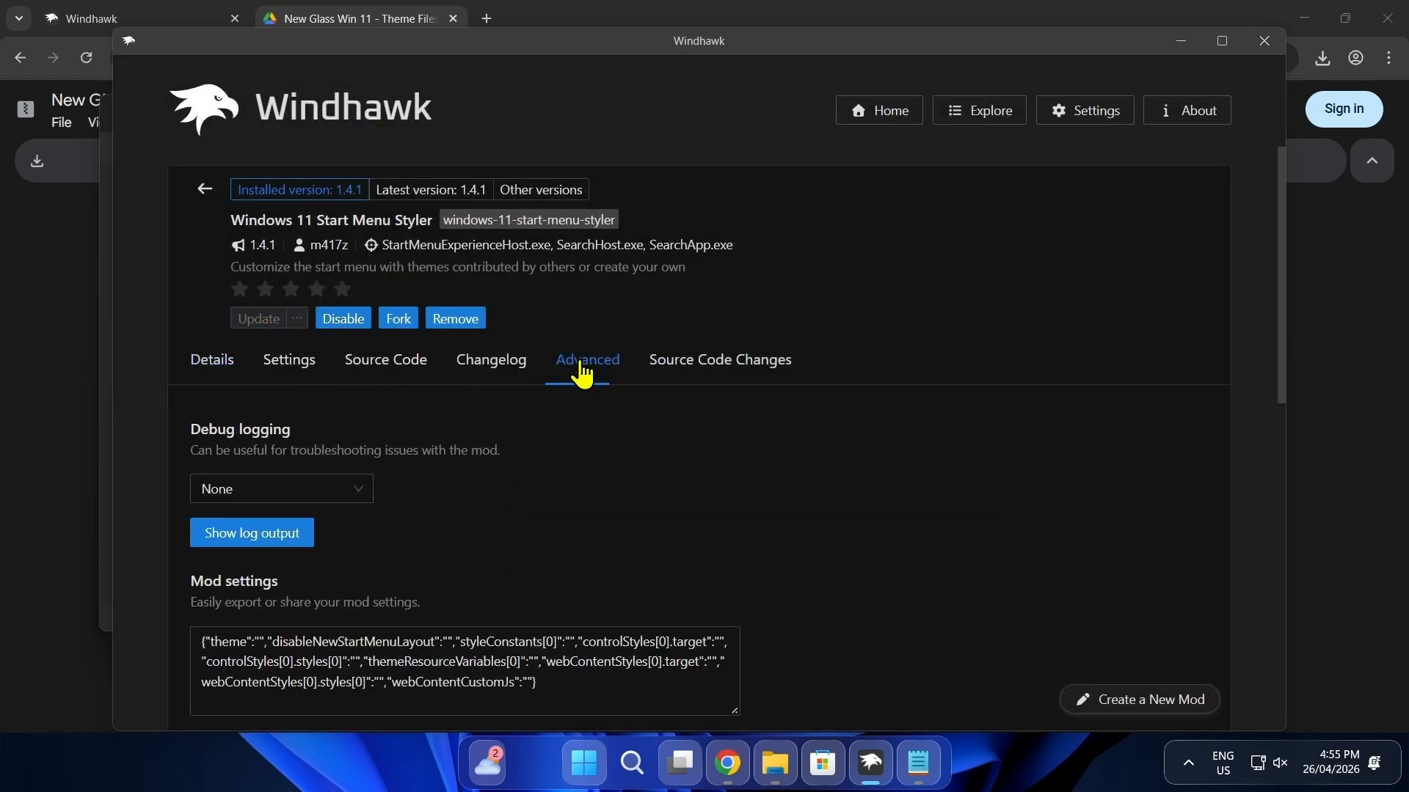
Step: Open the Start Menu text file from the New Glass Theme Files folder and copy its entire contents
click(776, 762)
double_click(370, 302)
right_click(408, 344)
click(435, 238)
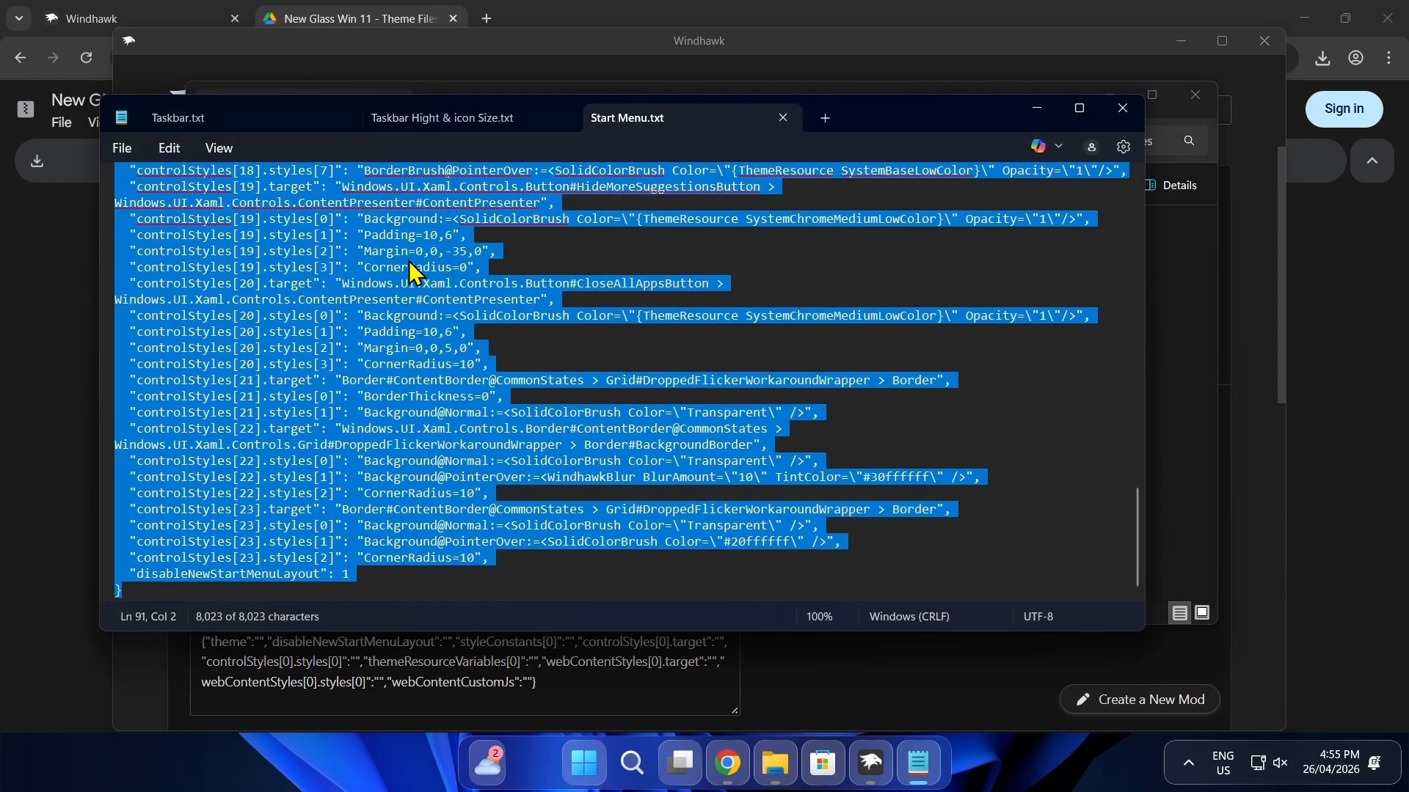
right_click(409, 269)
click(451, 330)
Step: Replace the Start Menu Styler mod settings with the copied text, save them, and check the restyled Start menu
drag(636, 685, 187, 646)
right_click(341, 653)
click(365, 602)
click(326, 561)
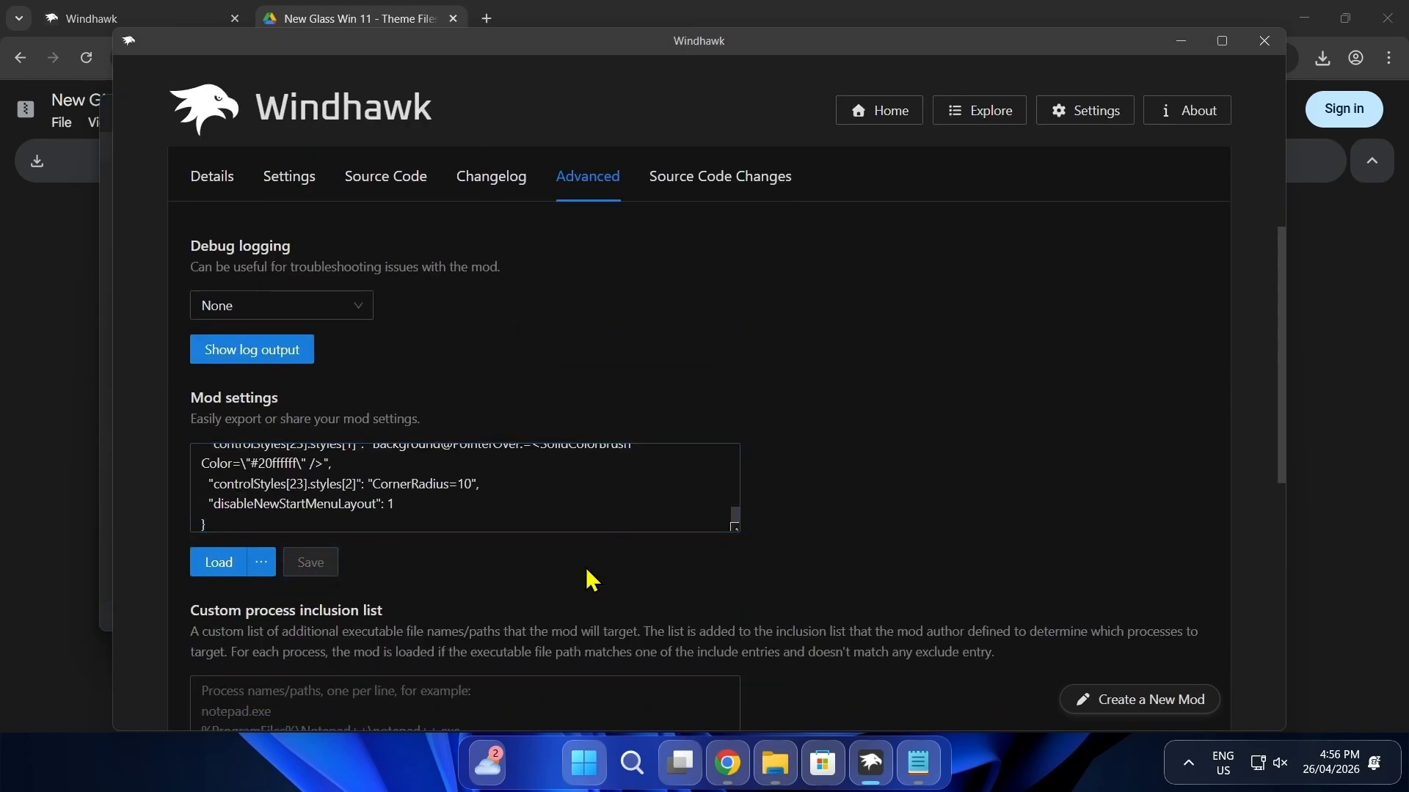
click(591, 766)
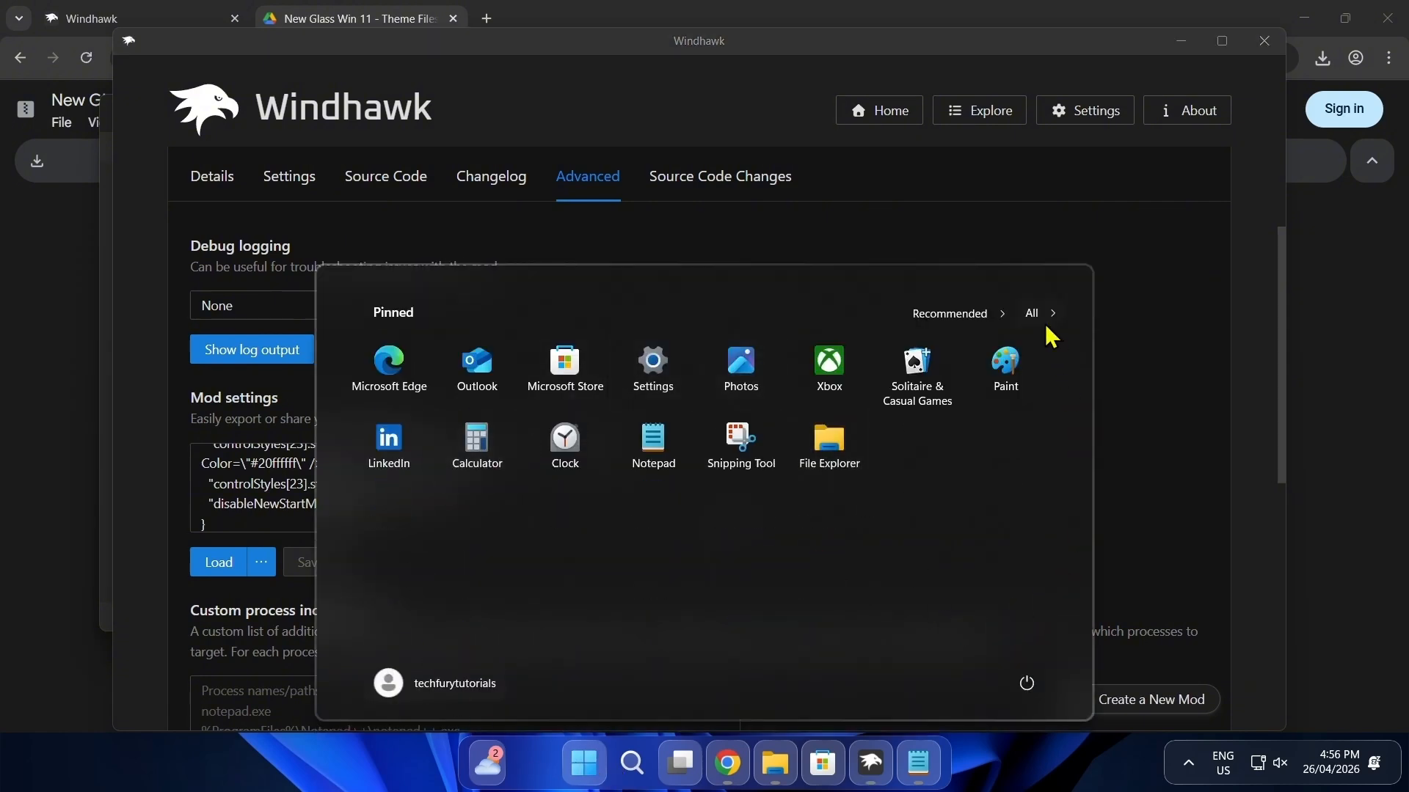
click(1163, 494)
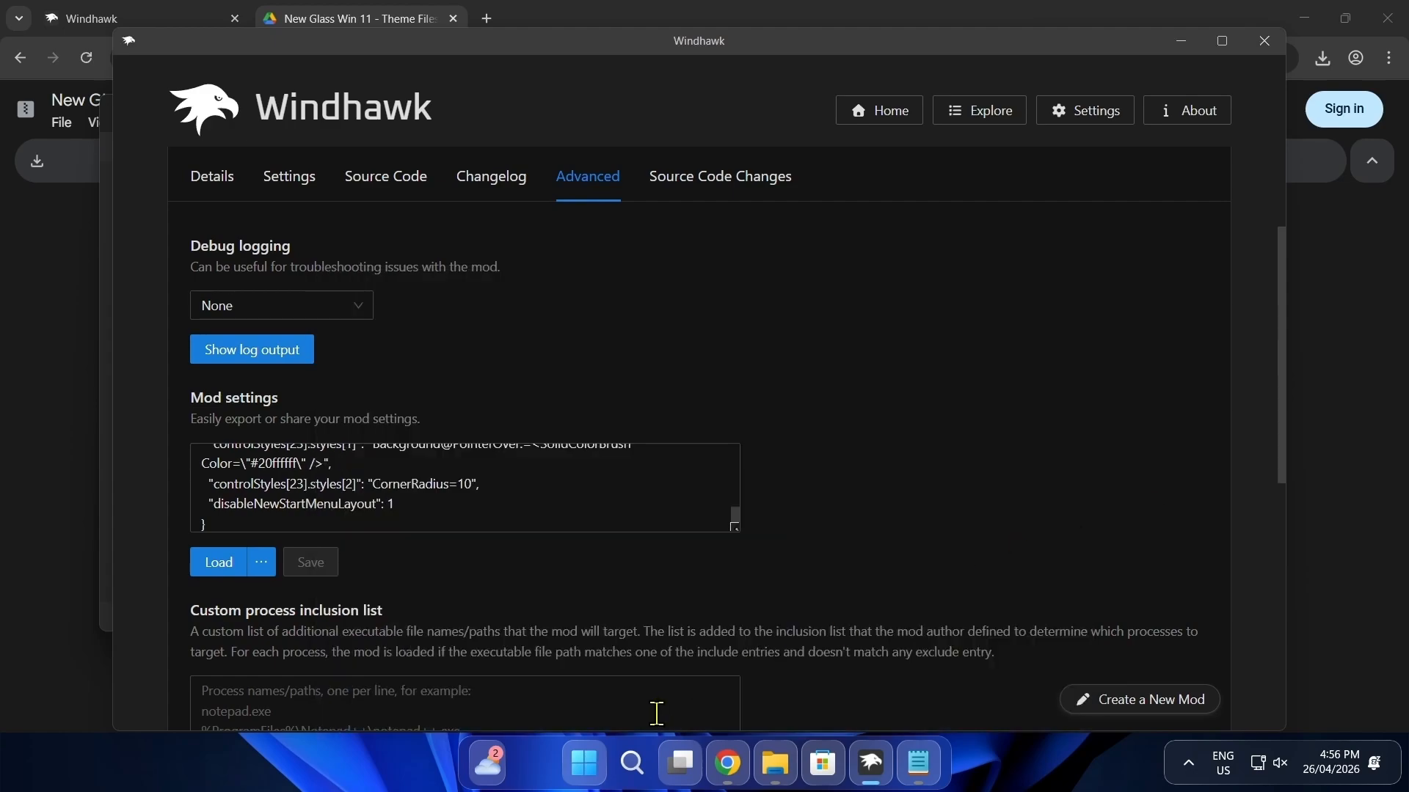
click(584, 763)
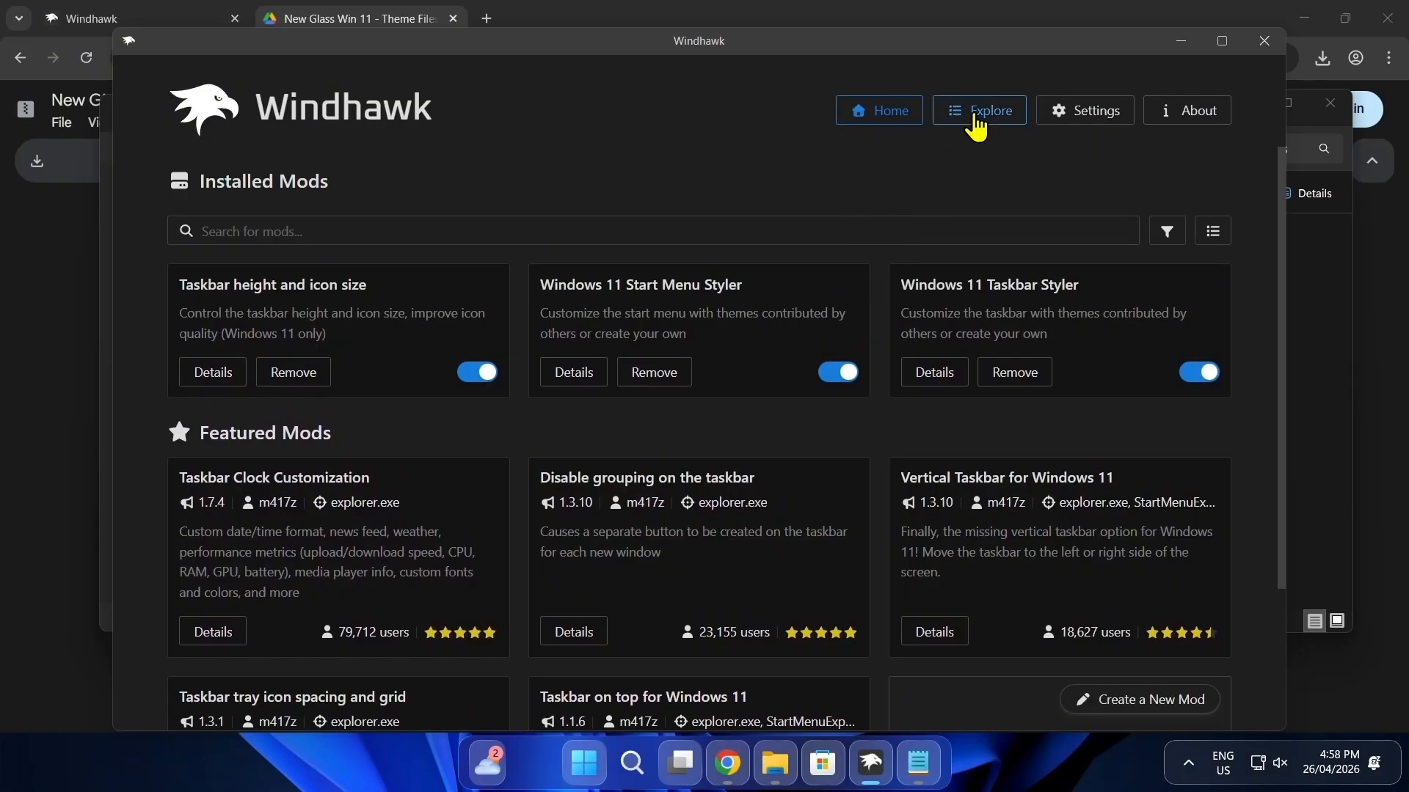
Step: Find and install the Windows 11 File Explorer Styler mod, accepting the risk, and open its advanced settings
click(974, 116)
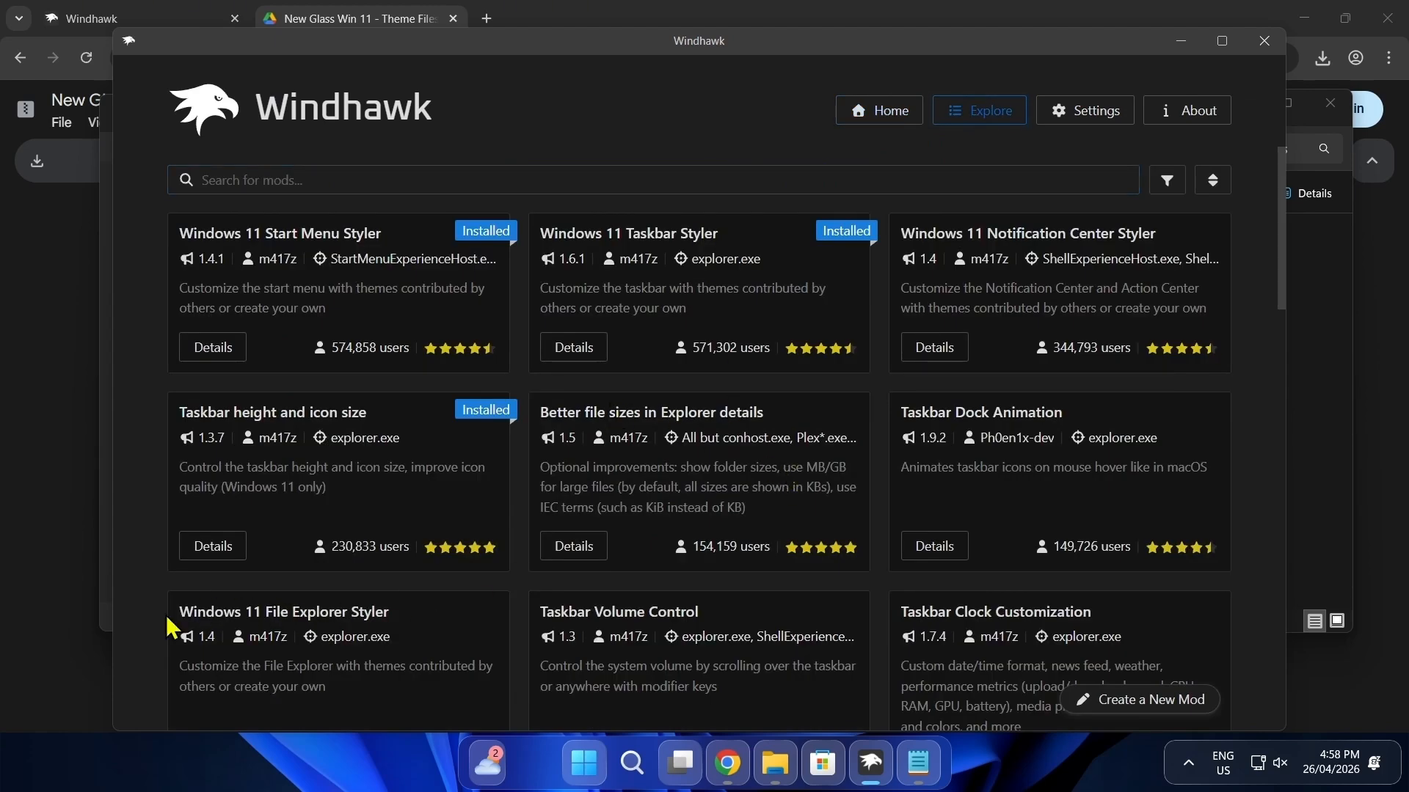
drag(177, 627, 391, 610)
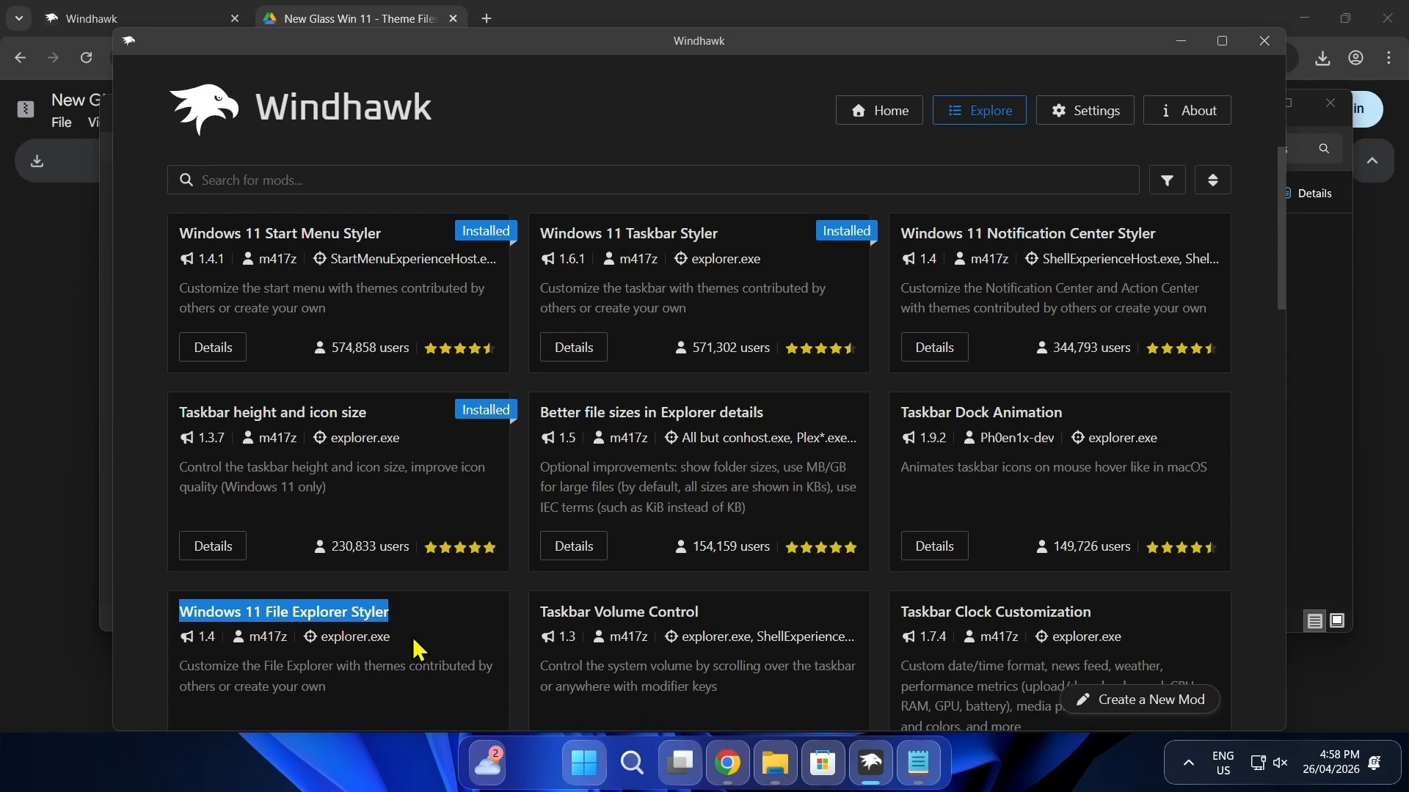
scroll(417, 649, down, 2)
click(209, 670)
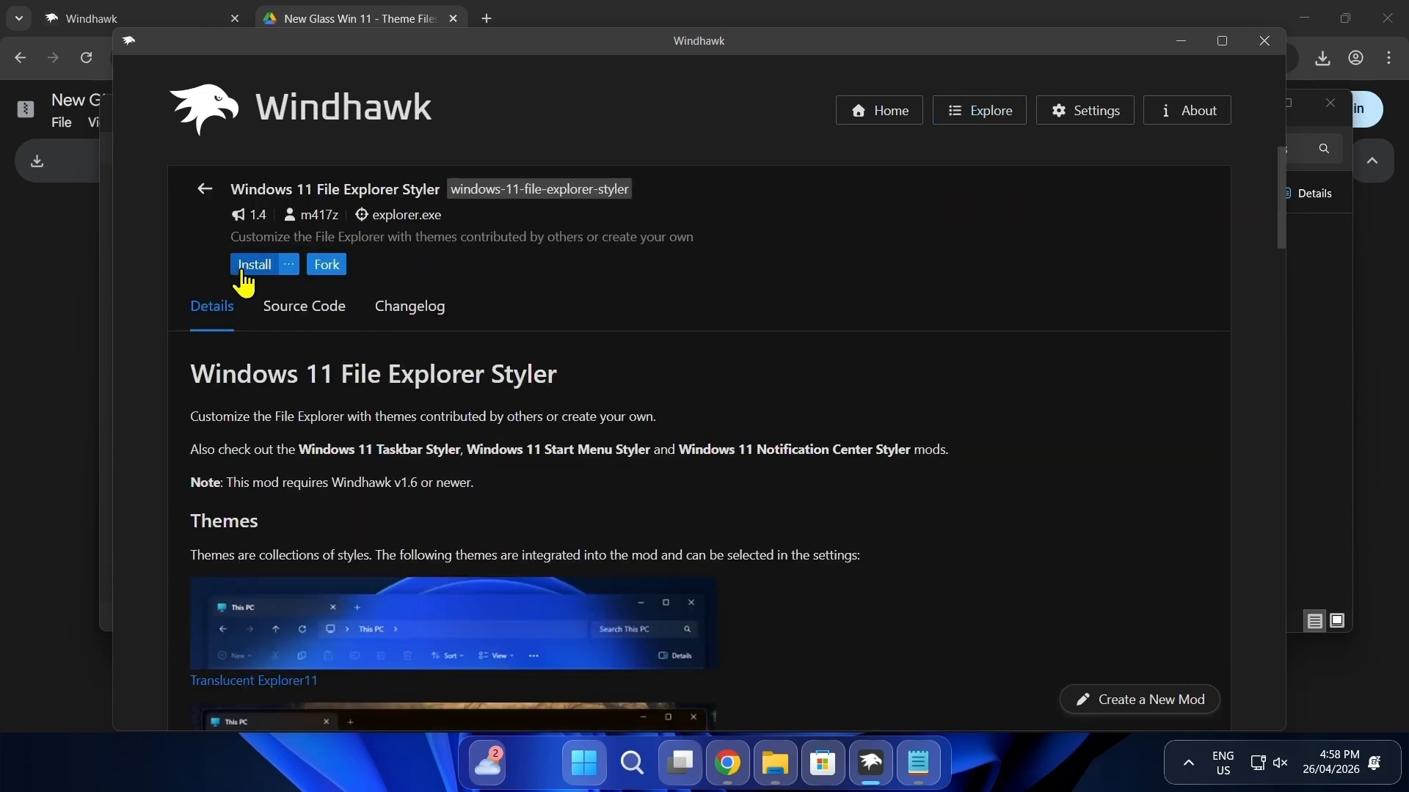
click(244, 273)
click(860, 554)
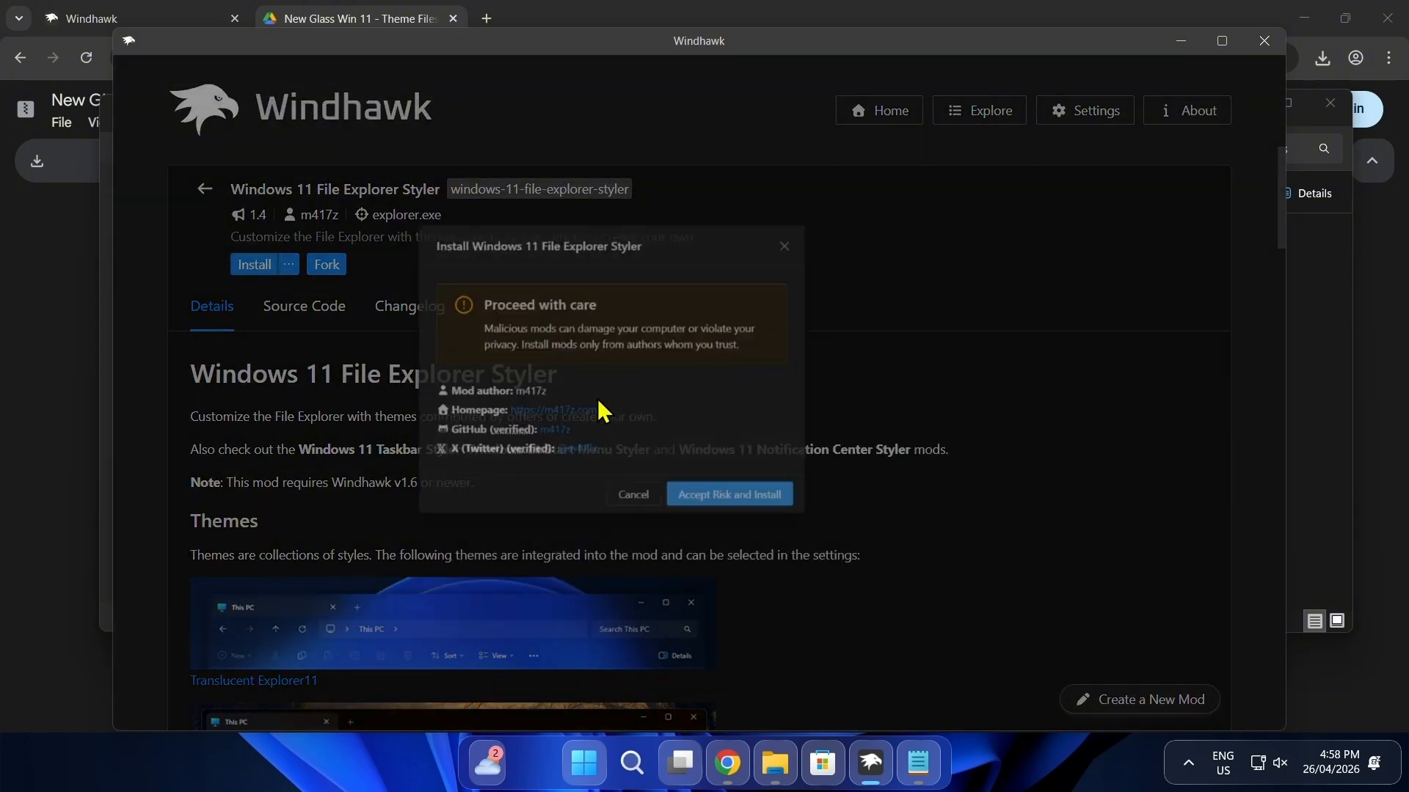
click(590, 367)
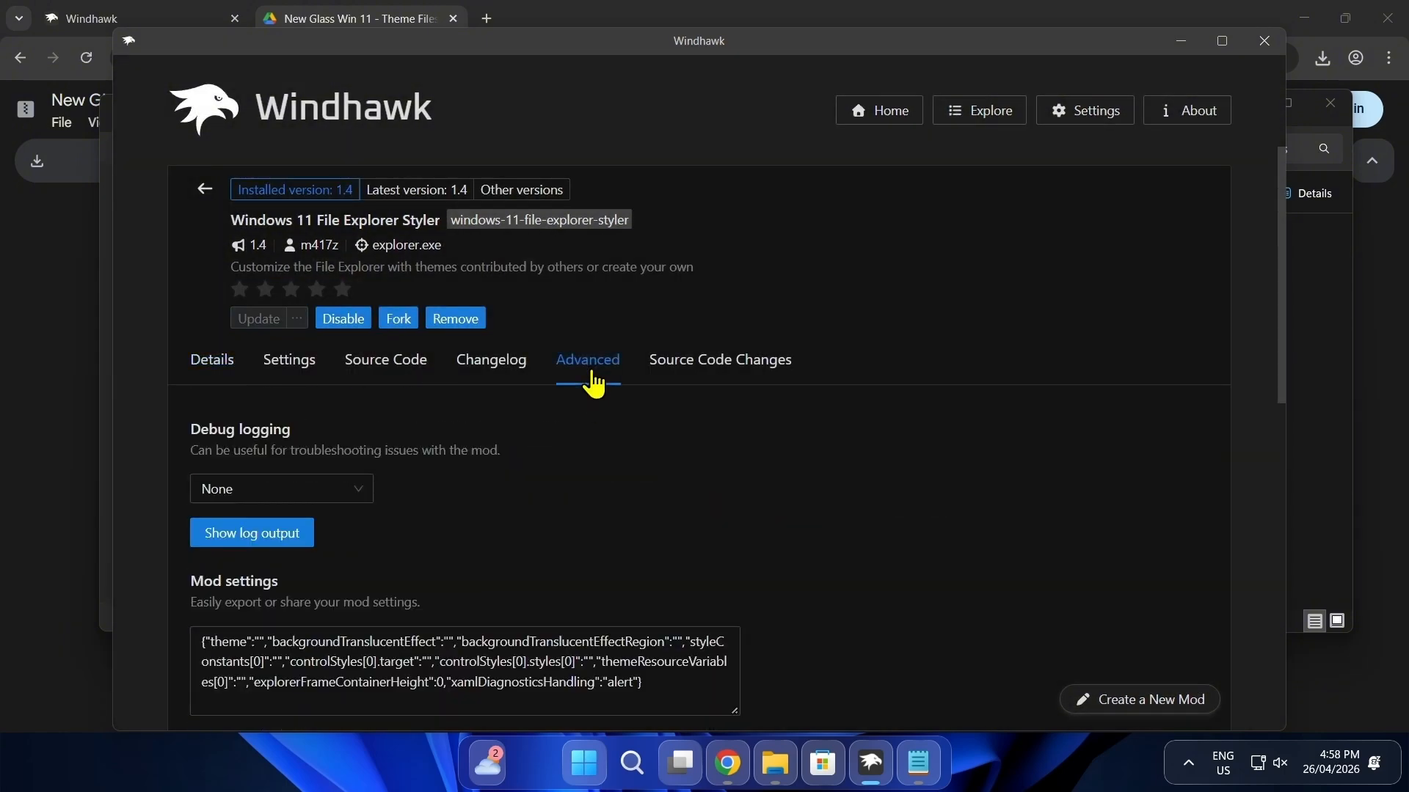
Step: Open the Explorer Style text file from the New Glass Theme Files folder and copy its entire contents
click(776, 763)
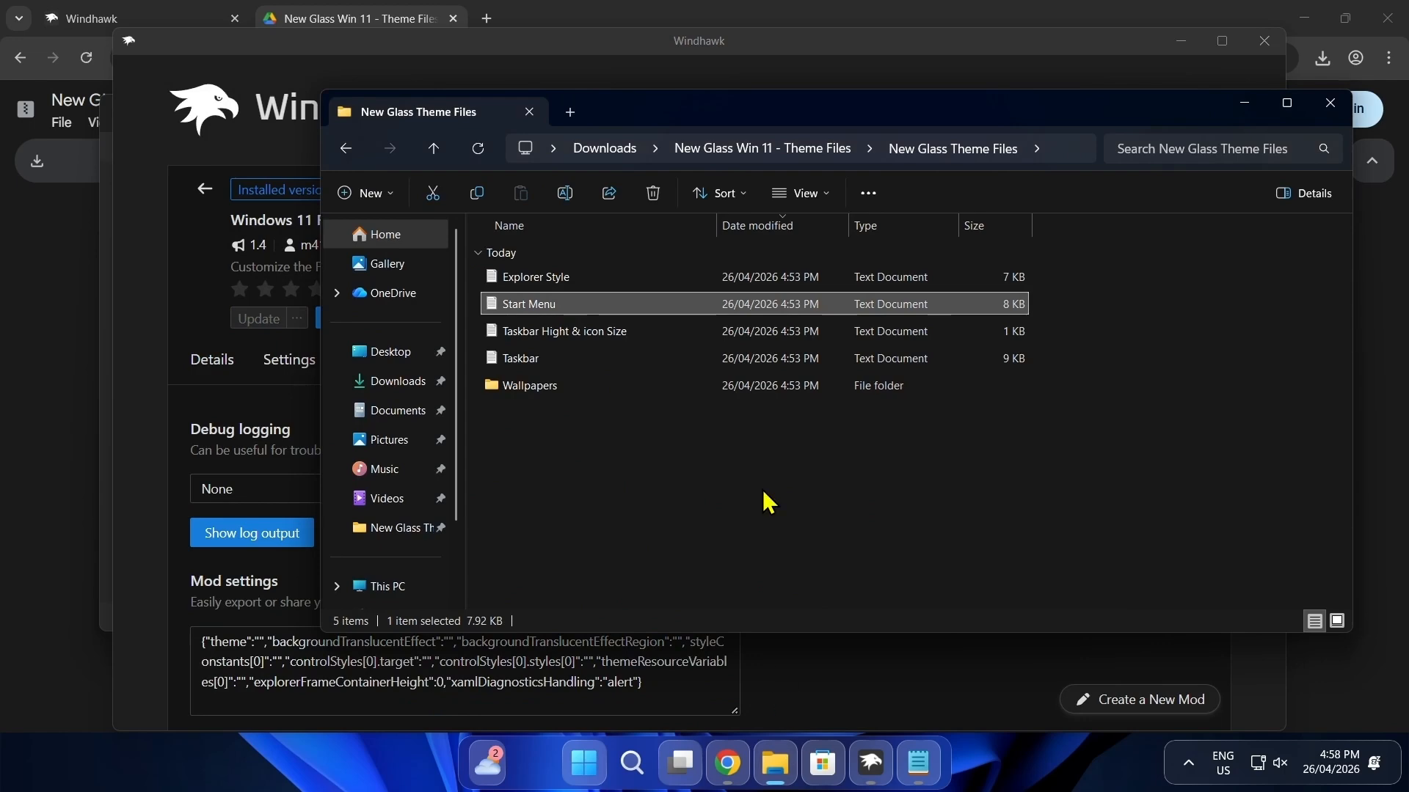
double_click(536, 279)
right_click(420, 266)
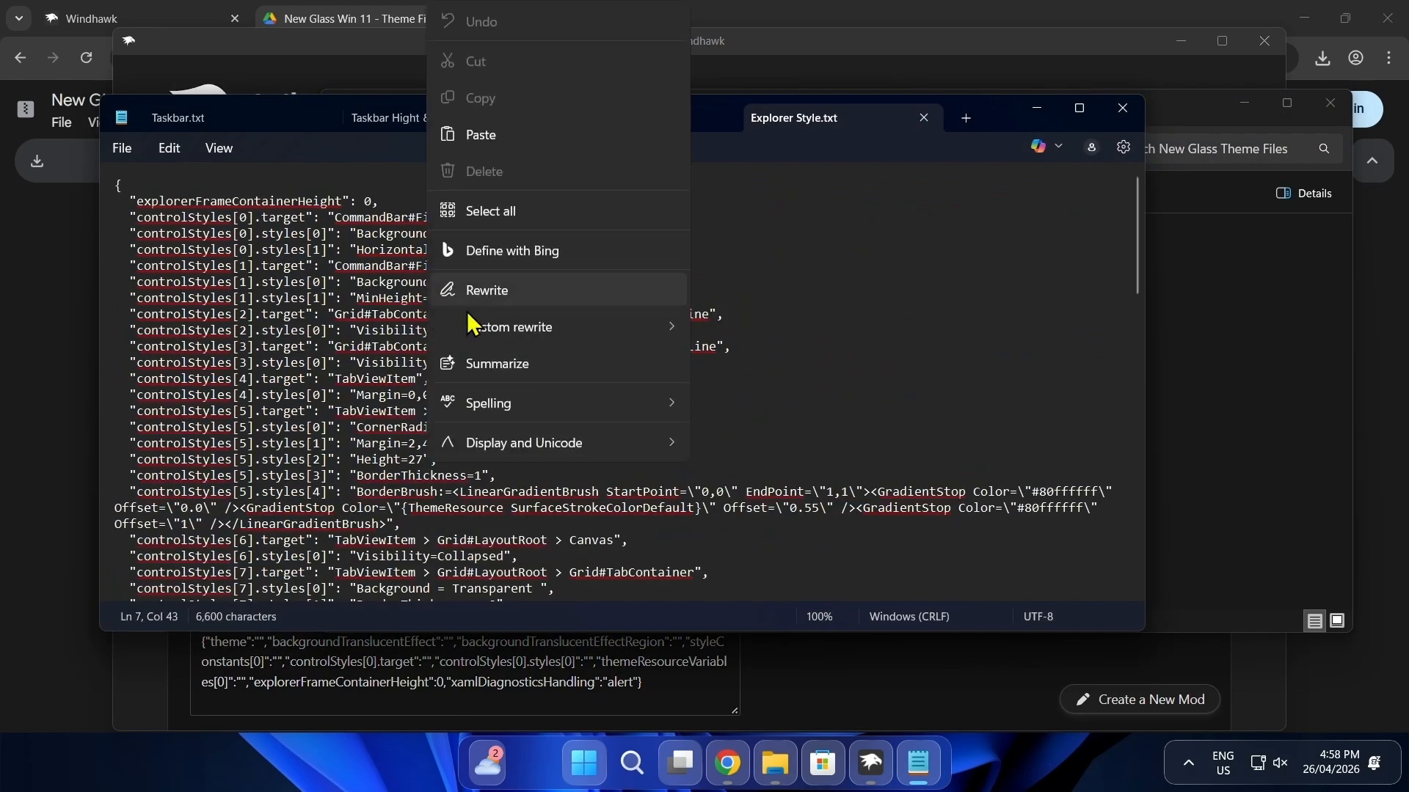
click(514, 213)
right_click(462, 225)
click(515, 318)
Step: Replace the Windows 11 File Explorer Styler mod settings with the copied Explorer Style text and save them
click(529, 674)
key(ctrl+a)
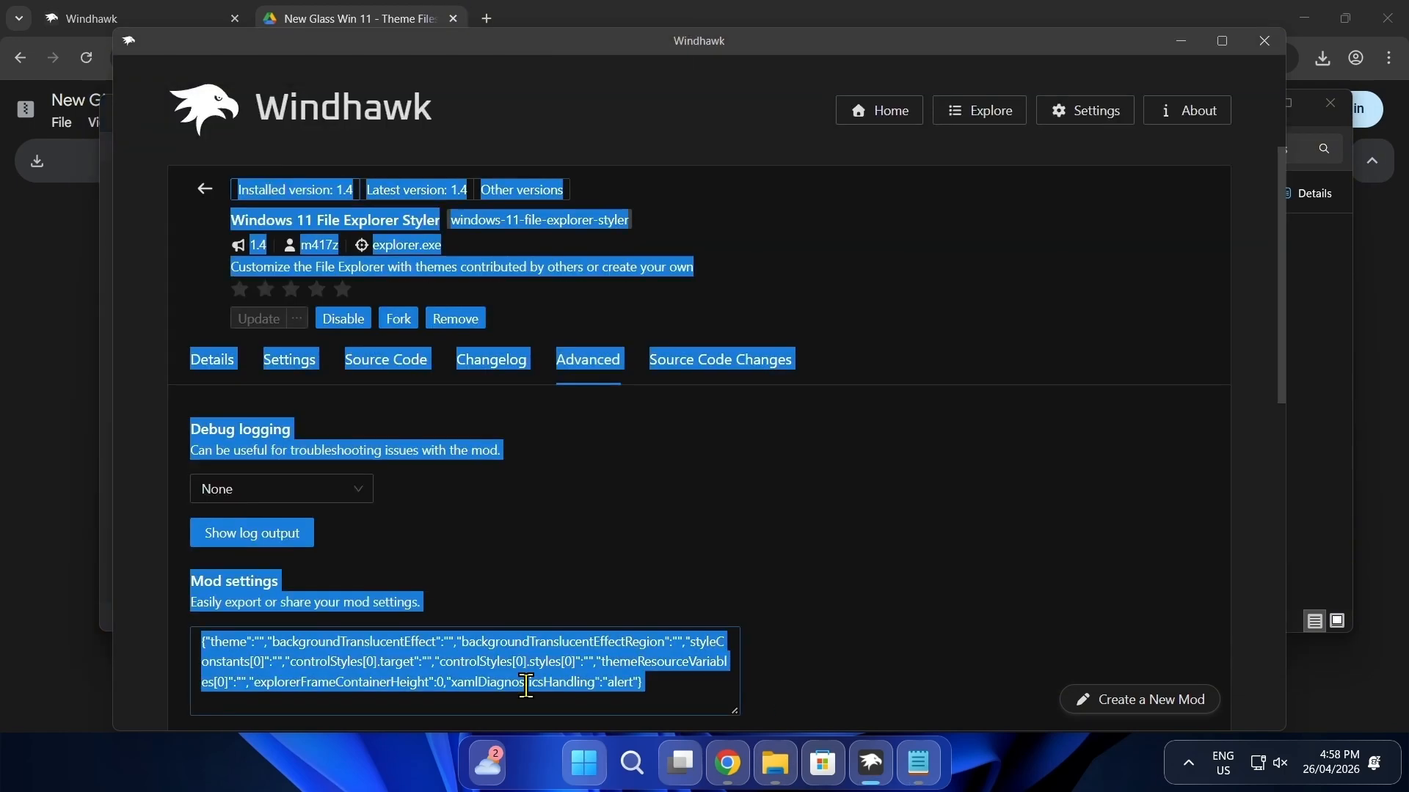
click(564, 664)
right_click(652, 684)
click(658, 662)
right_click(576, 663)
click(623, 615)
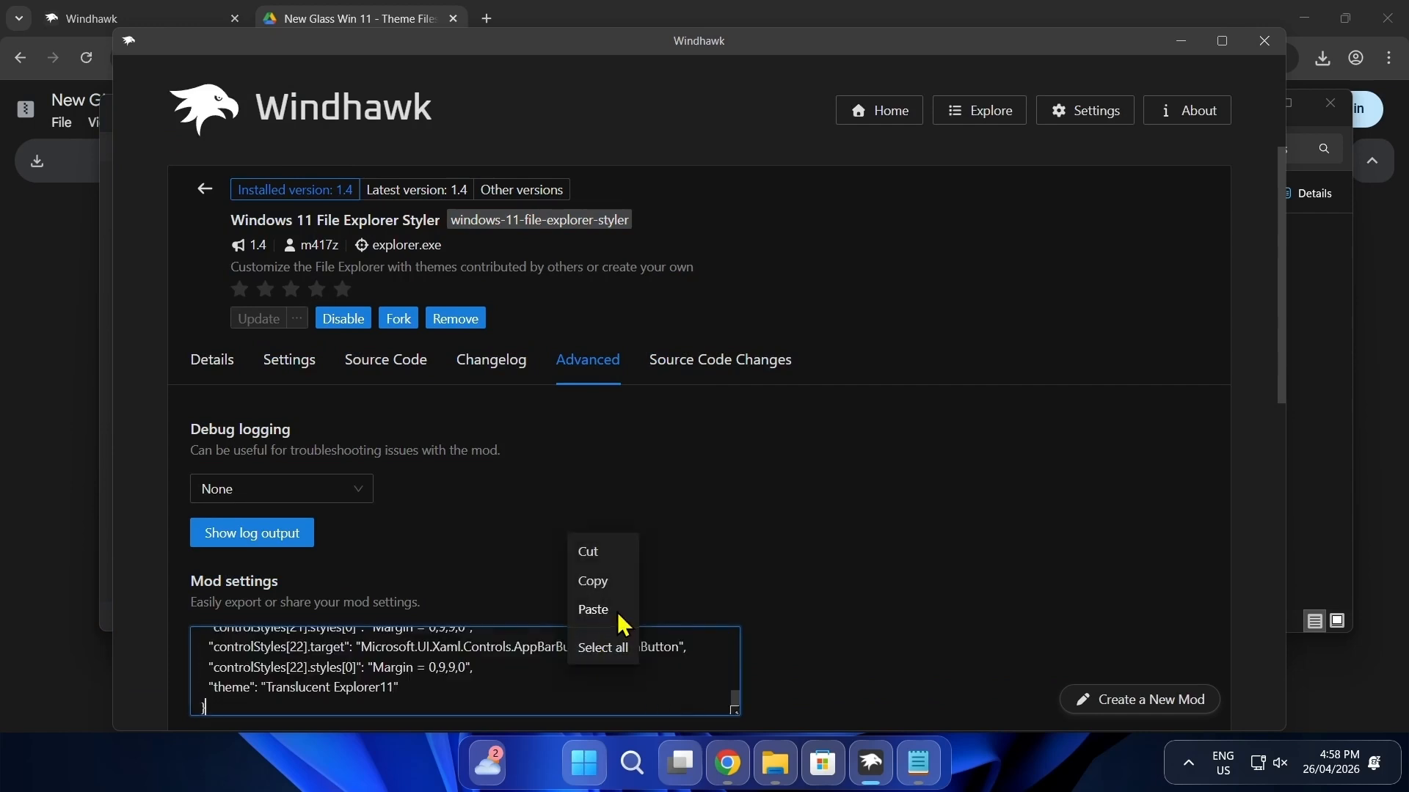
scroll(708, 689, down, 1)
click(323, 662)
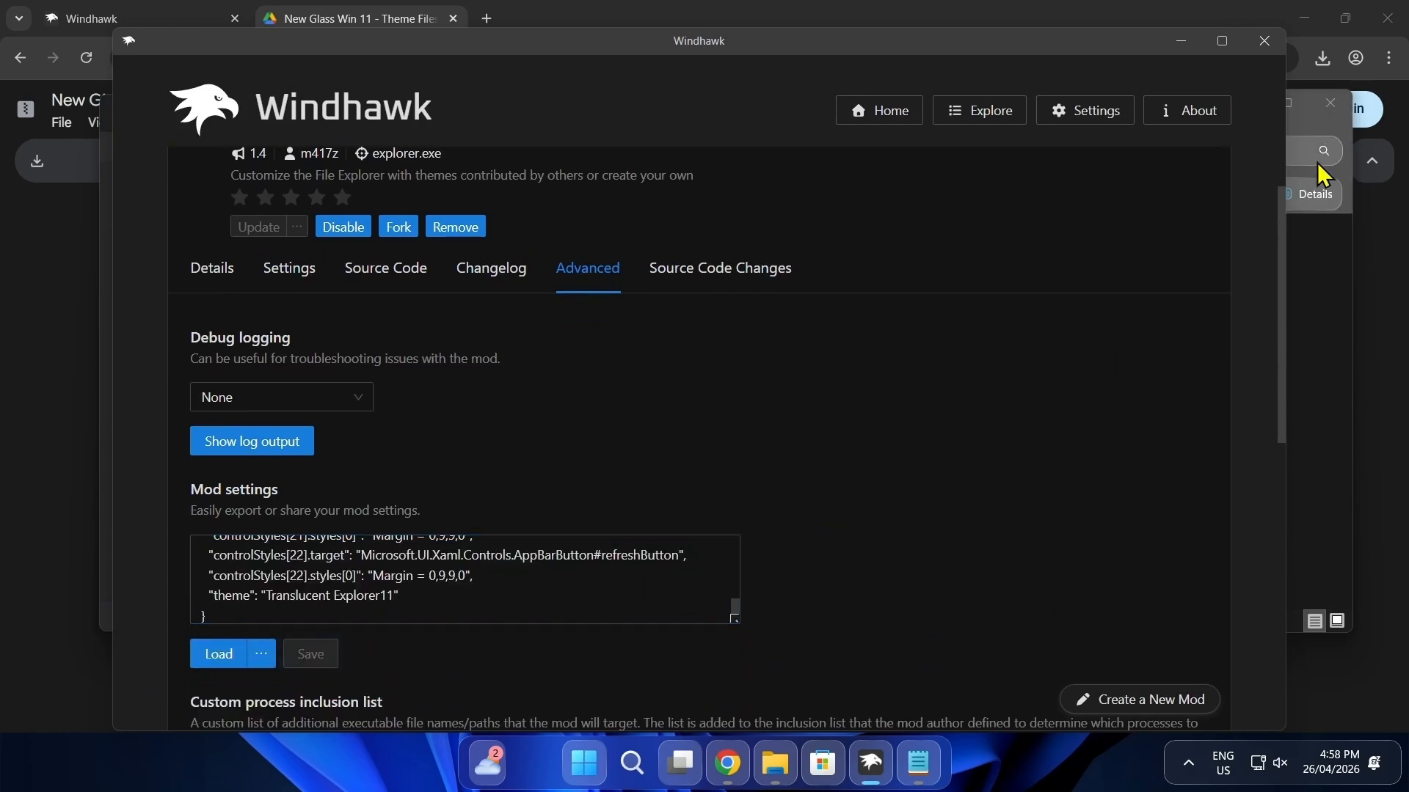
Step: Bring the New Glass Theme Files window forward and check the restyled File Explorer
click(1339, 139)
drag(784, 116, 659, 162)
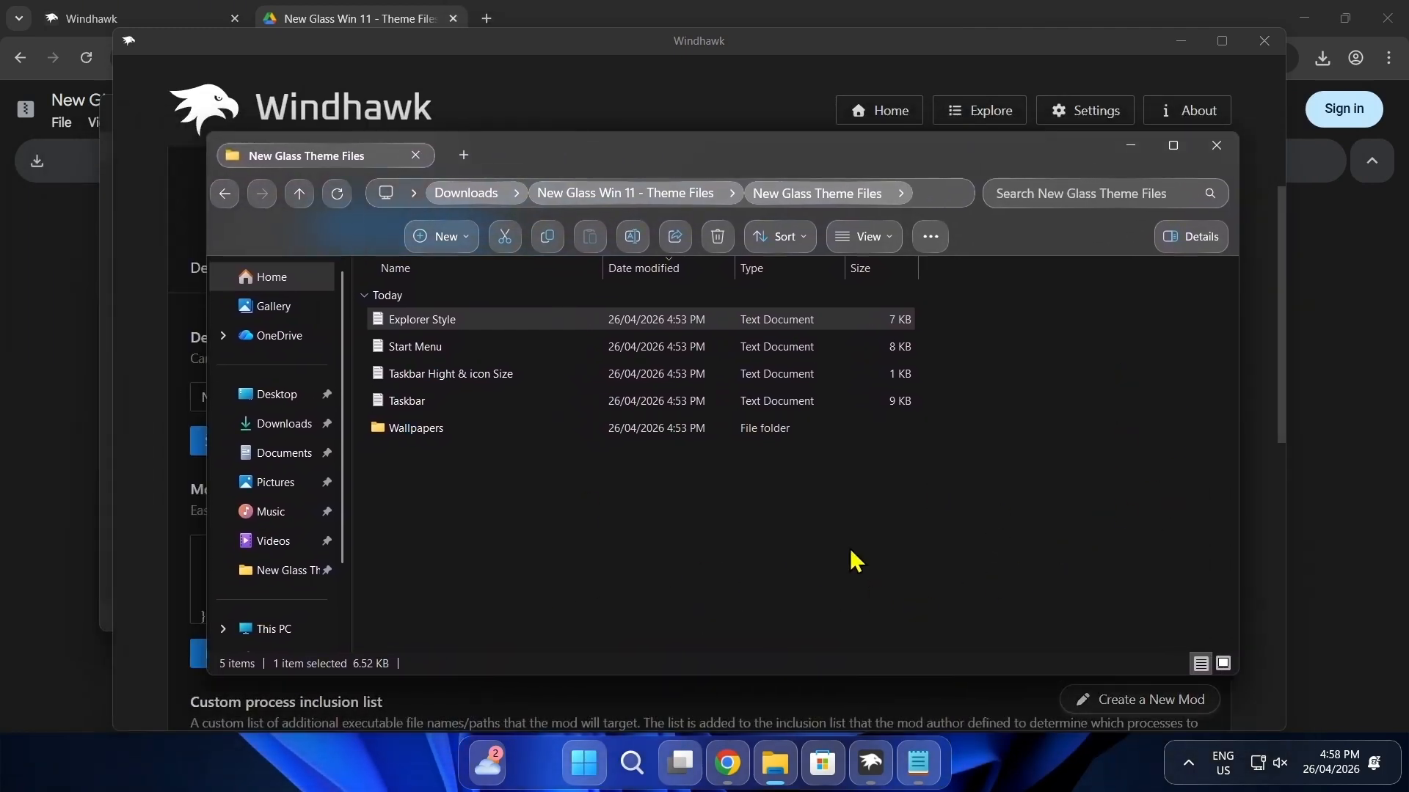
click(1080, 395)
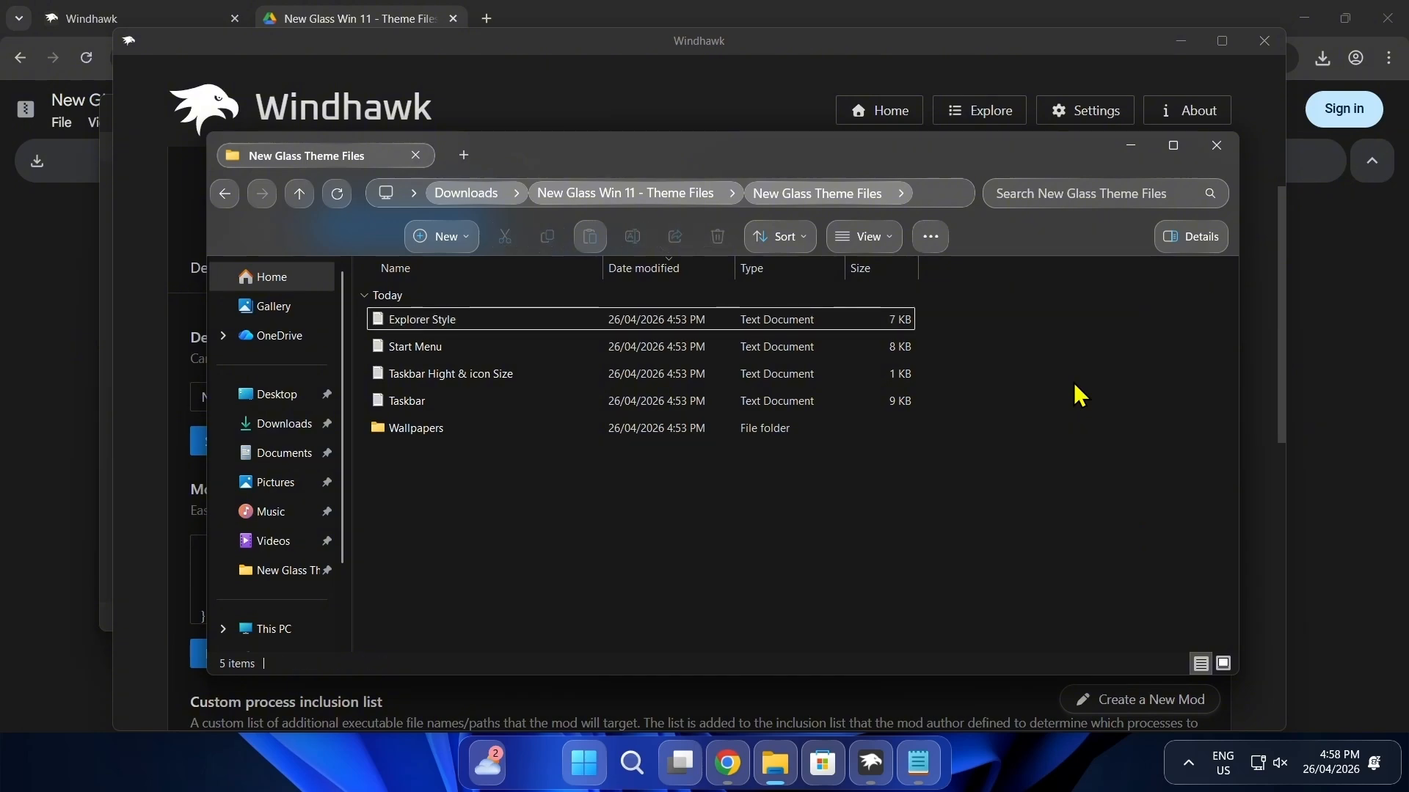
Step: Search the Windhawk mods for "window" and install the Translucent Windows mod, accepting the risk
click(730, 125)
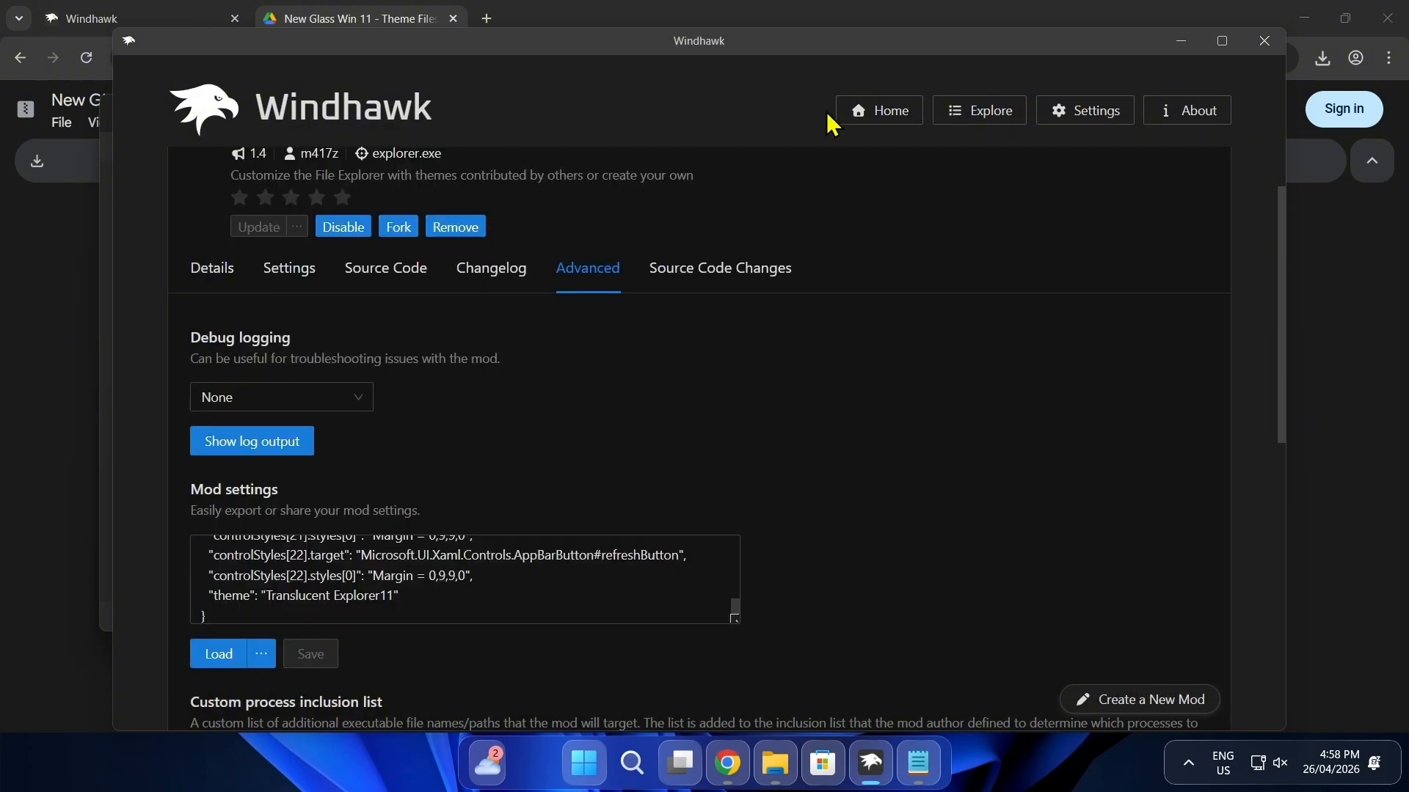
click(966, 123)
scroll(664, 334, up, 2)
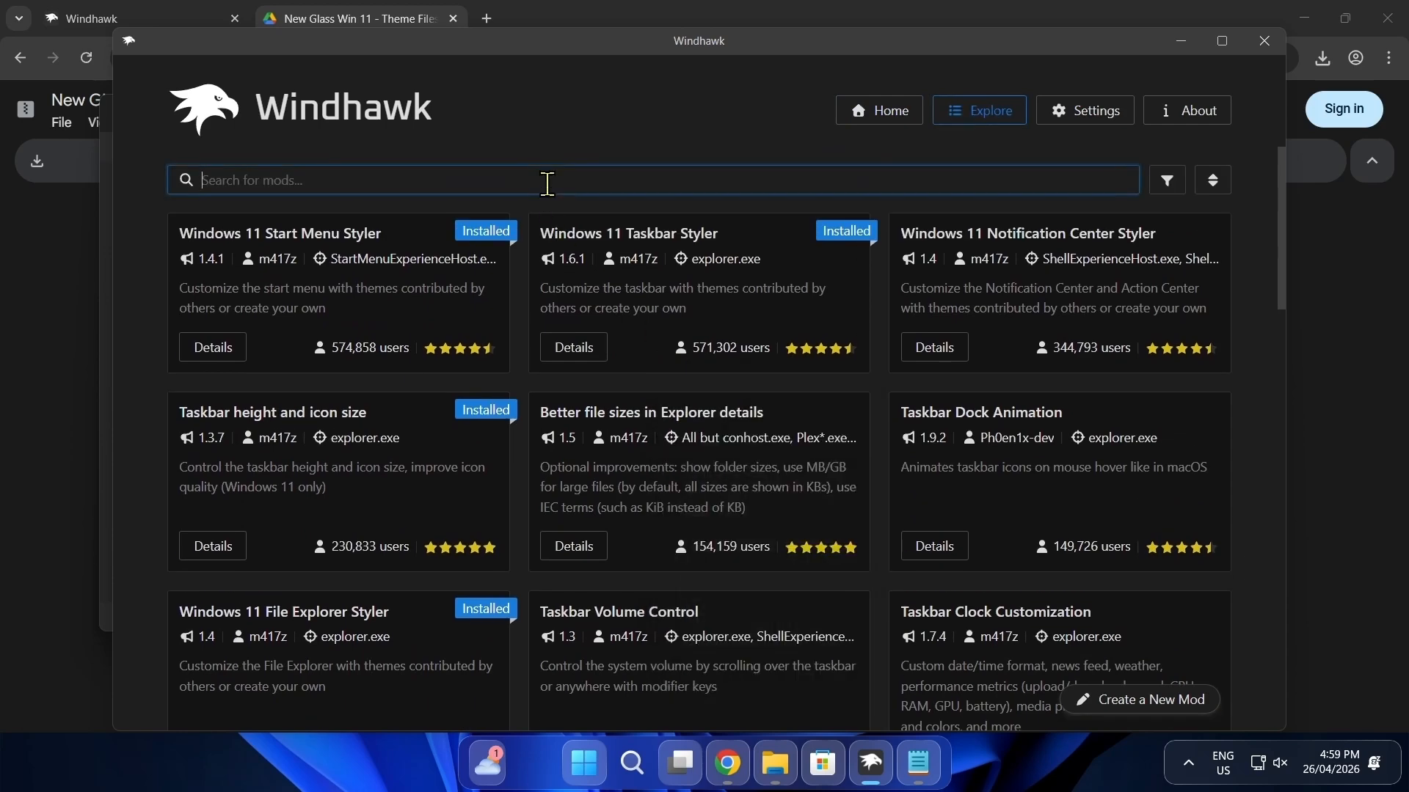
text(window)
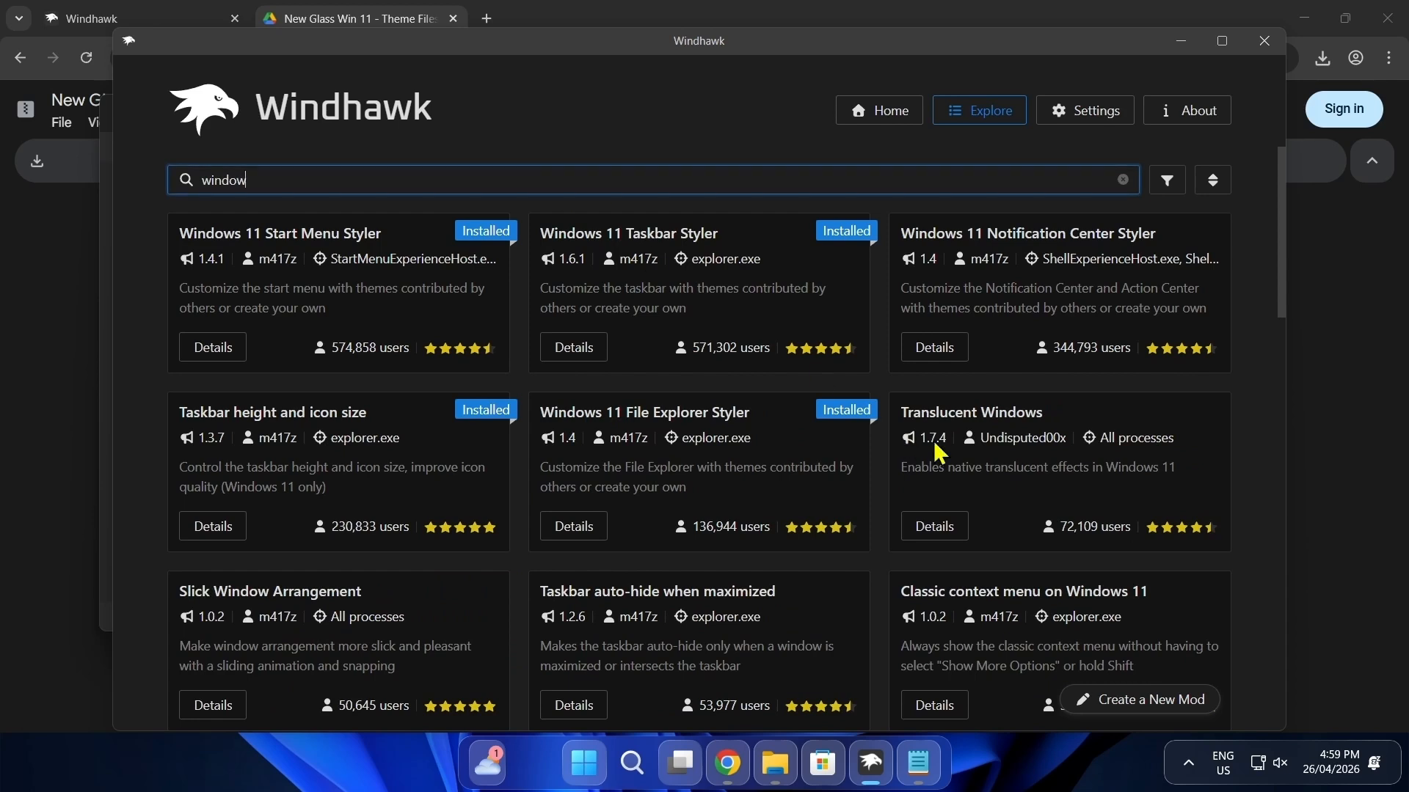
drag(902, 412, 1052, 432)
mouse_move(968, 629)
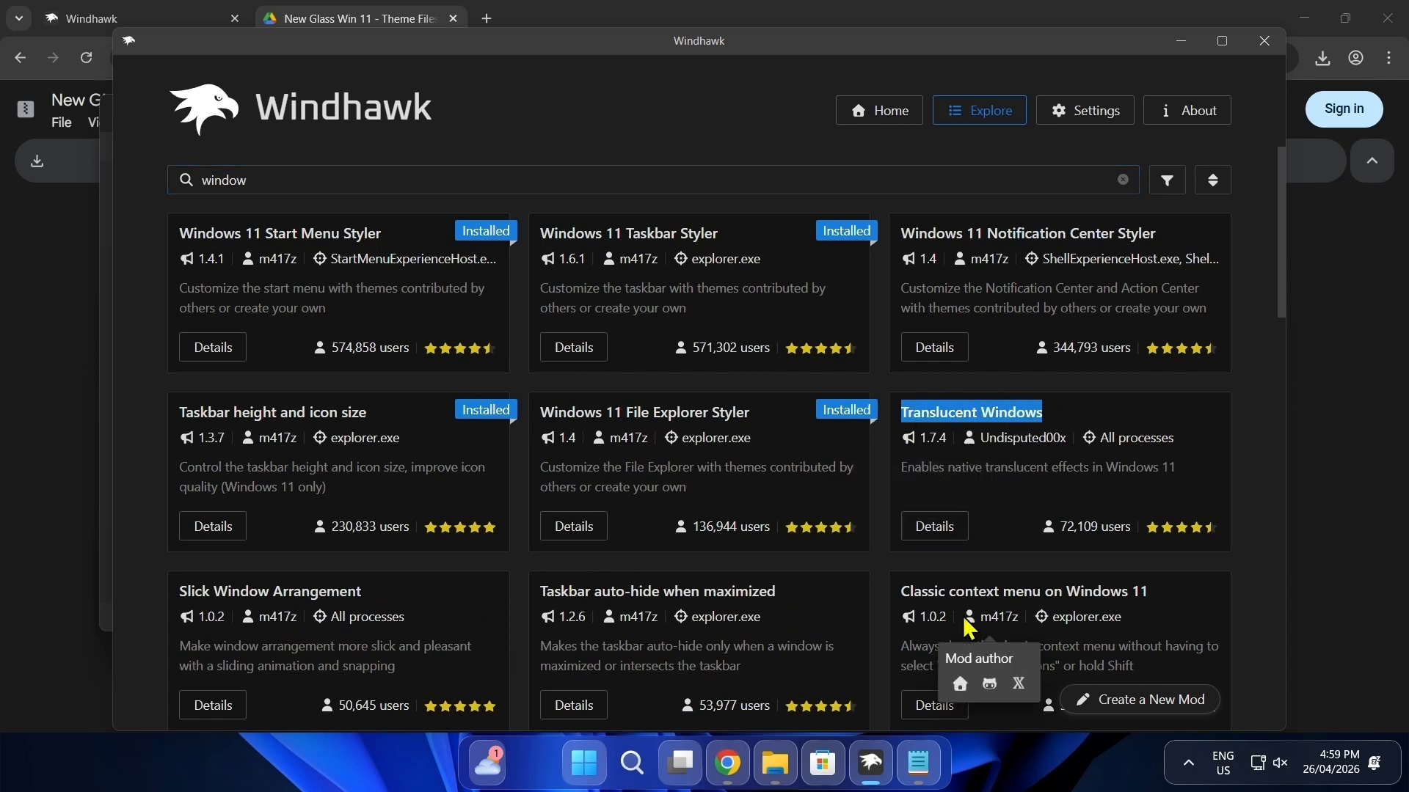
click(937, 529)
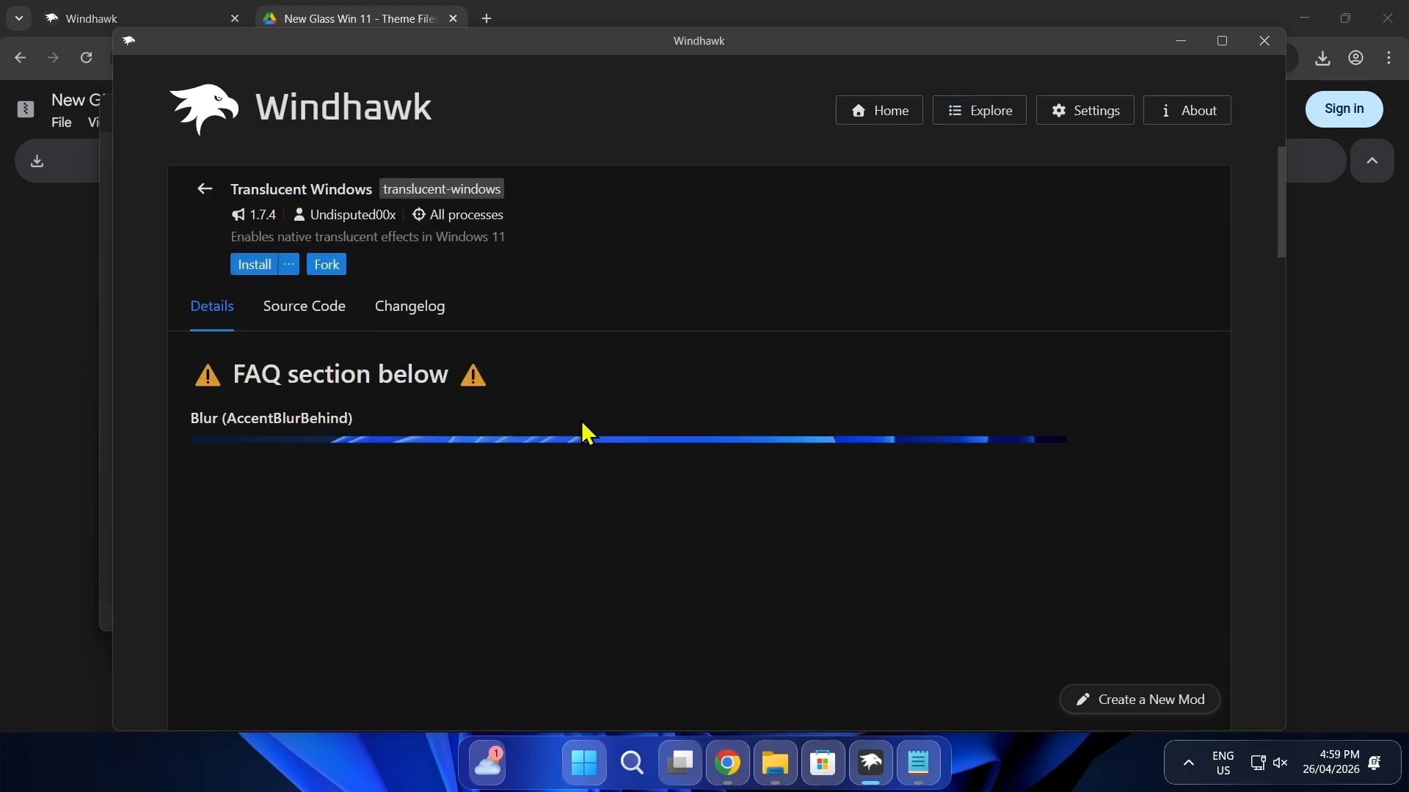
click(252, 267)
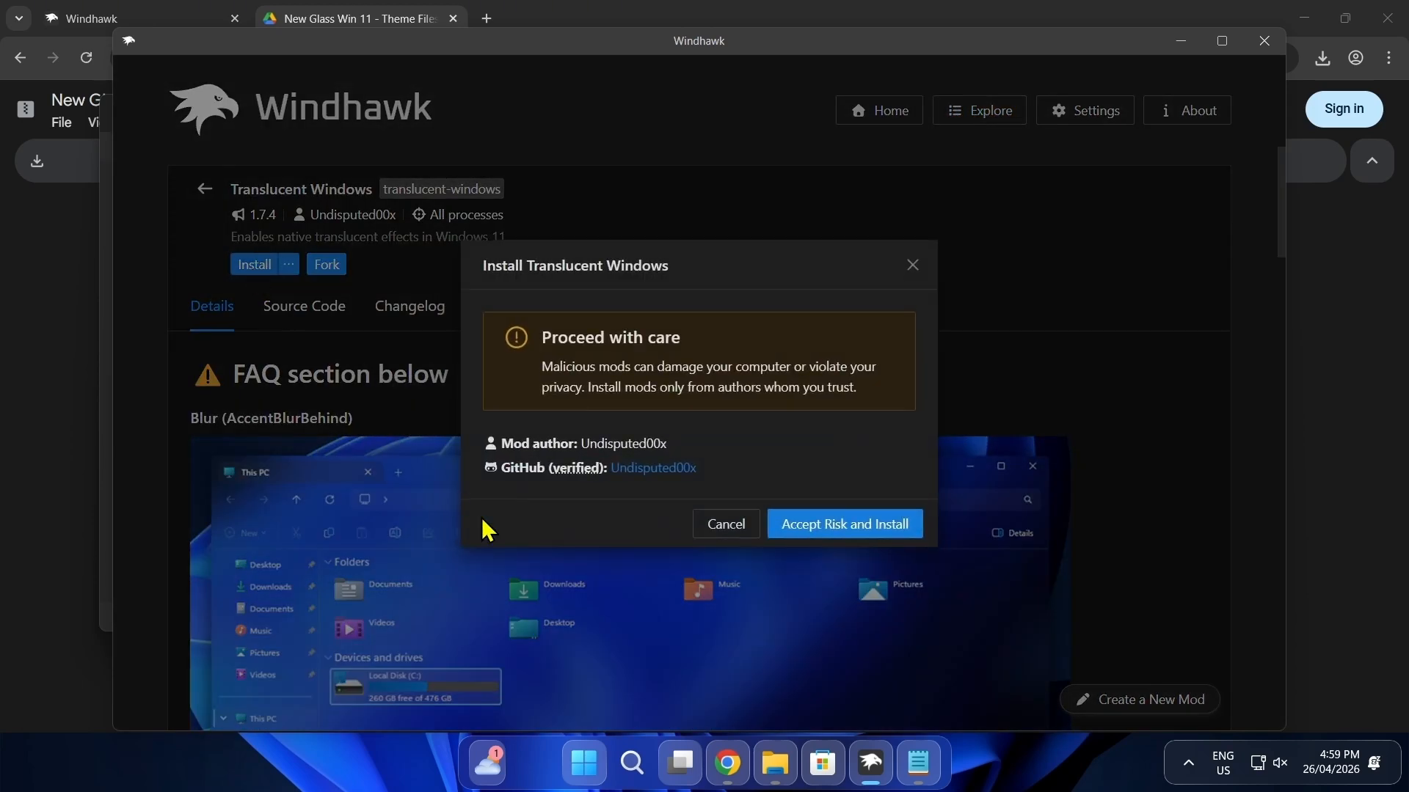
click(831, 539)
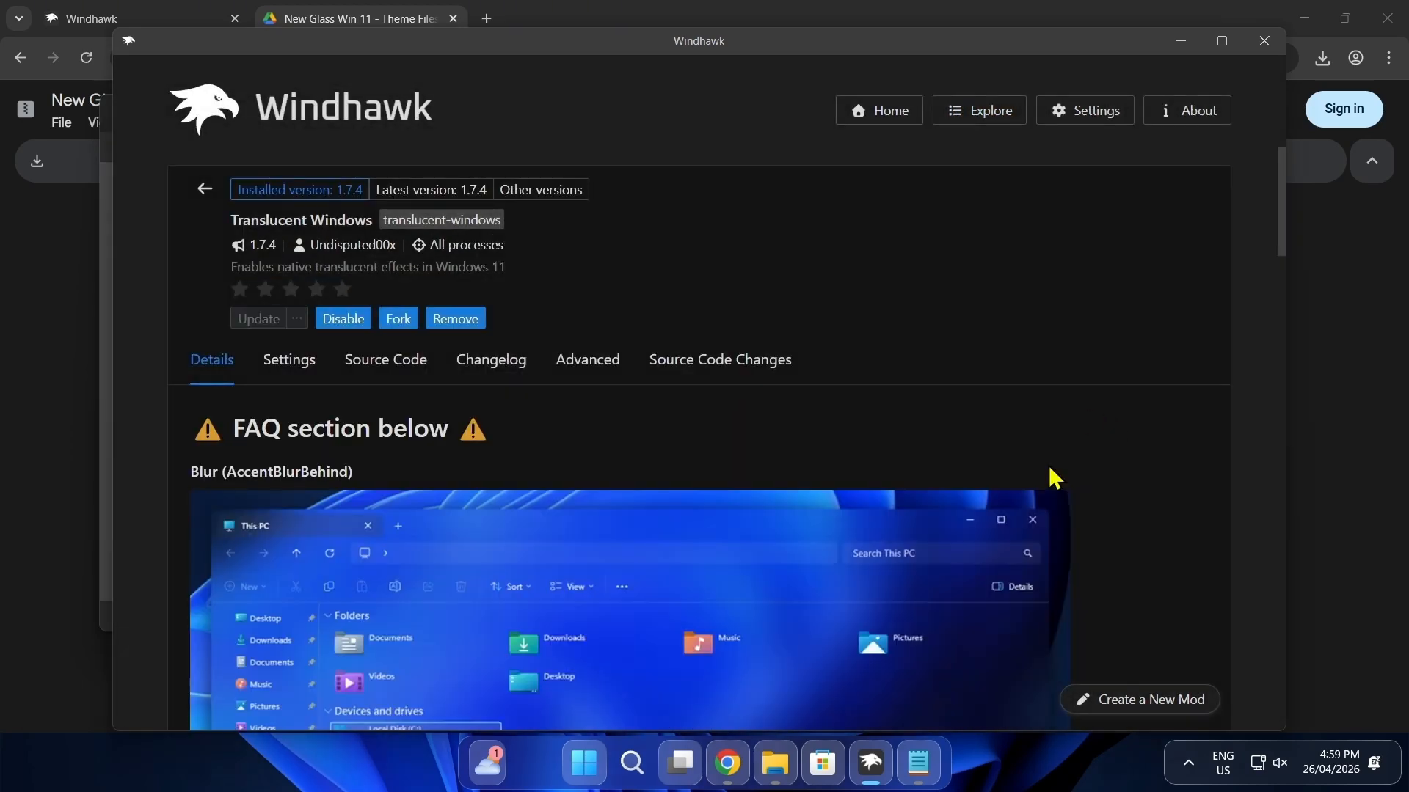
Step: Check the translucent effect on the File Explorer window and close all open windows
click(775, 763)
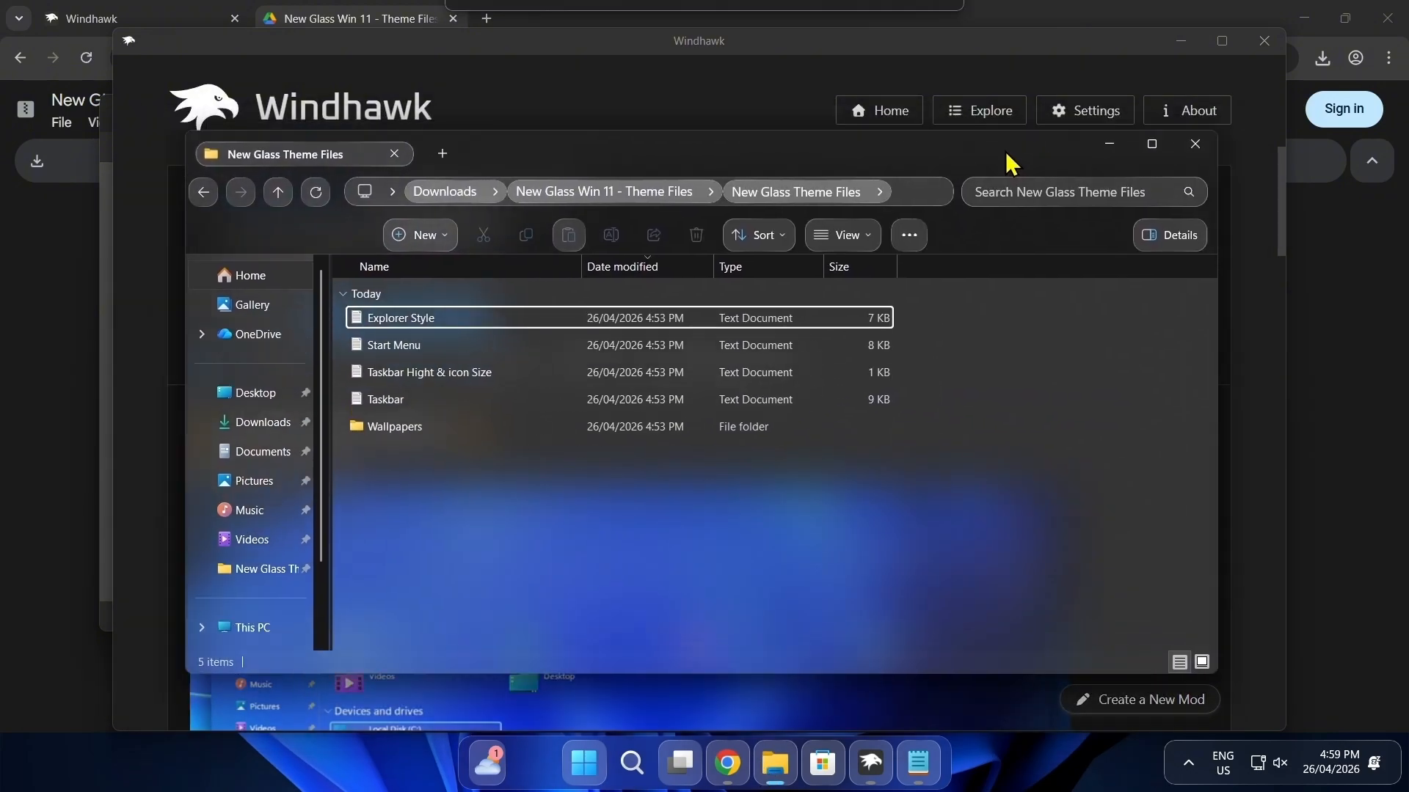
click(1212, 144)
click(1263, 40)
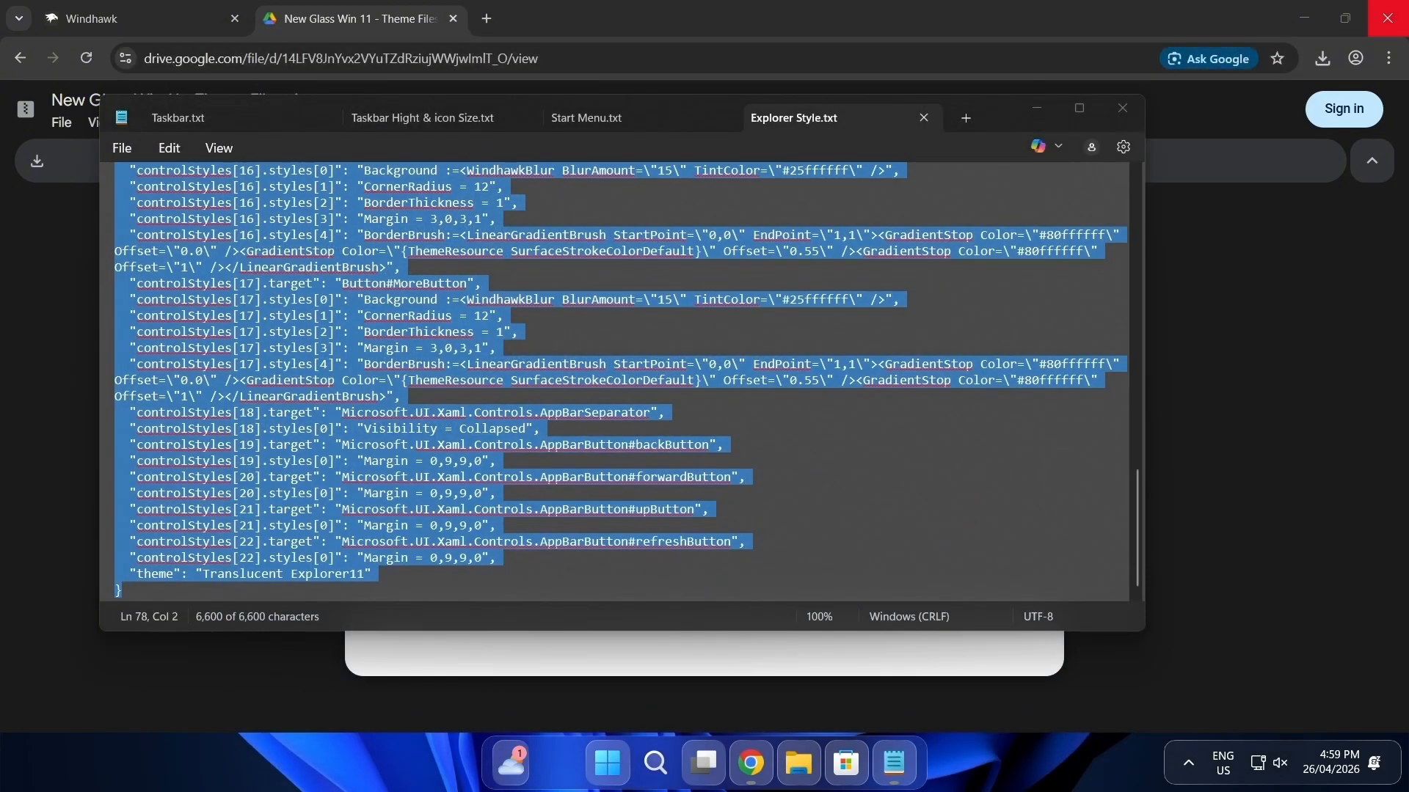
click(1387, 17)
click(1118, 108)
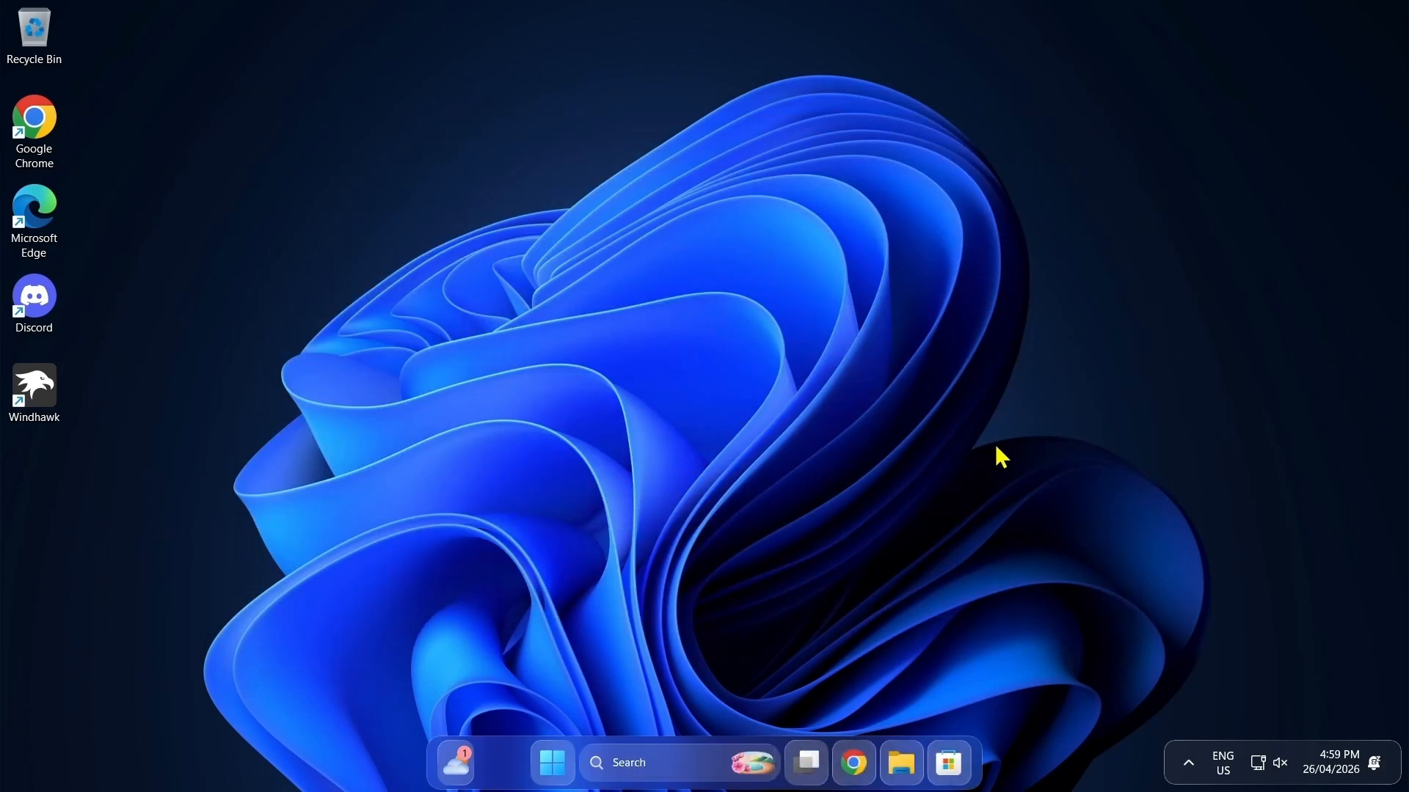
Step: Check the glass style of the desktop context menu and of a new File Explorer window
right_click(813, 239)
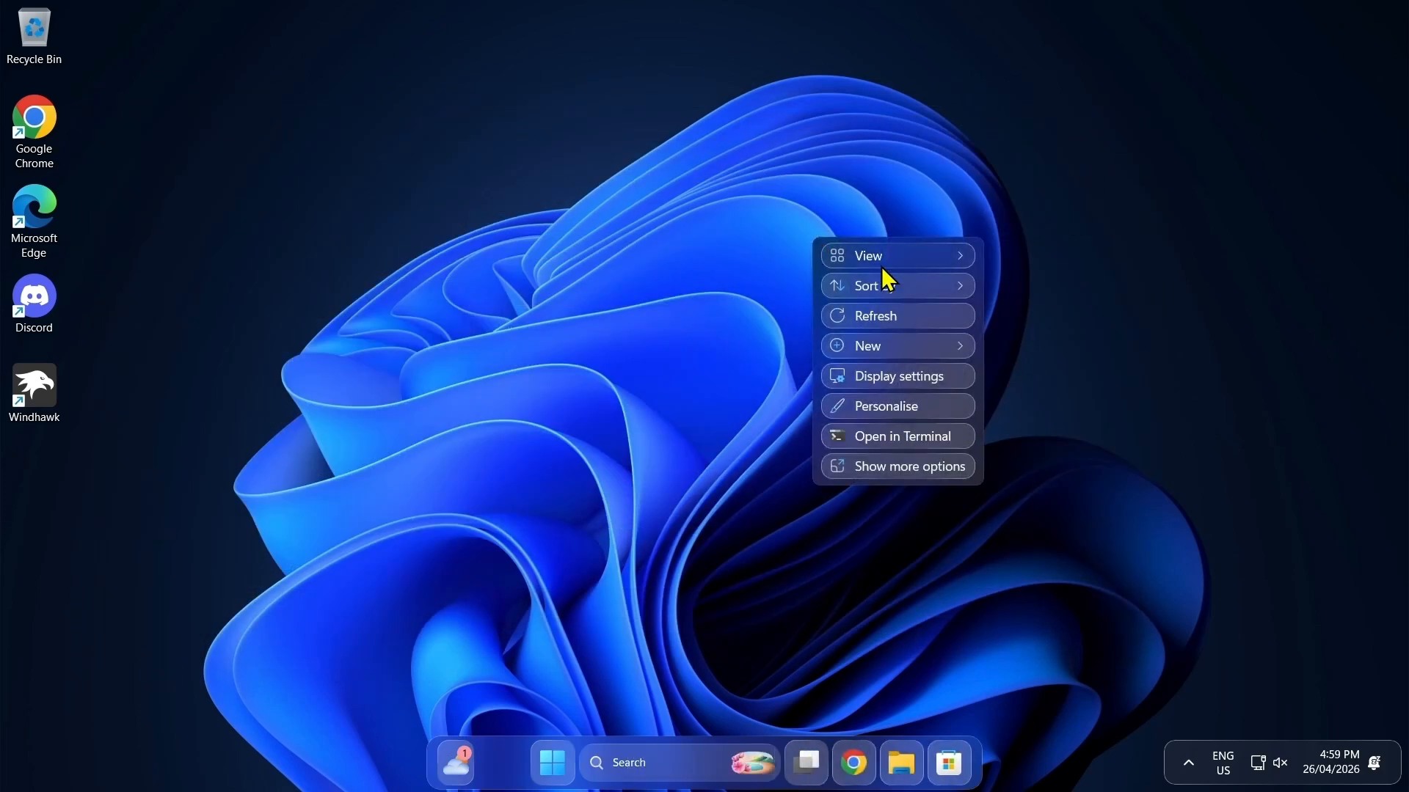
click(633, 355)
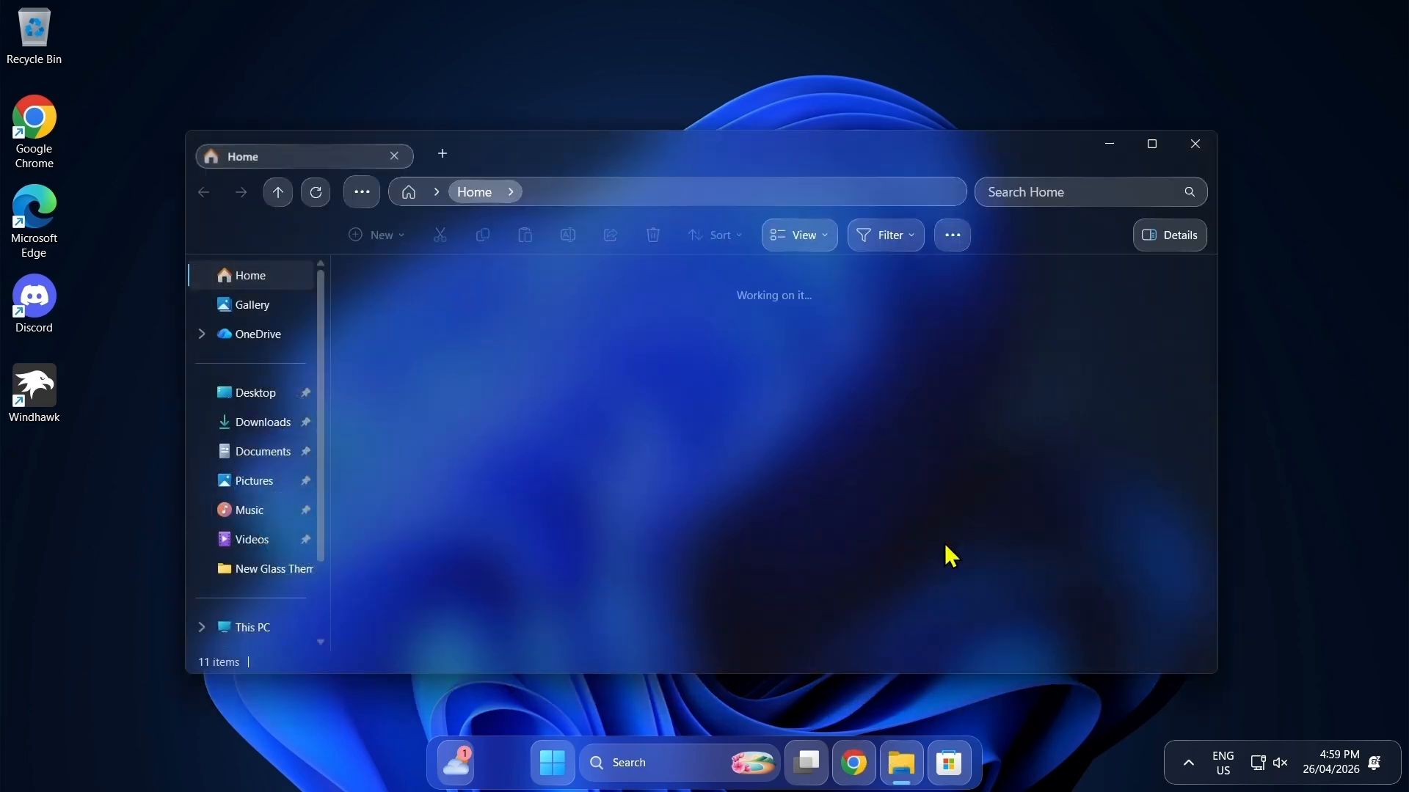
mouse_move(720, 130)
mouse_down()
mouse_move(741, 174)
mouse_move(742, 153)
mouse_move(772, 186)
mouse_move(699, 157)
mouse_move(735, 142)
mouse_up()
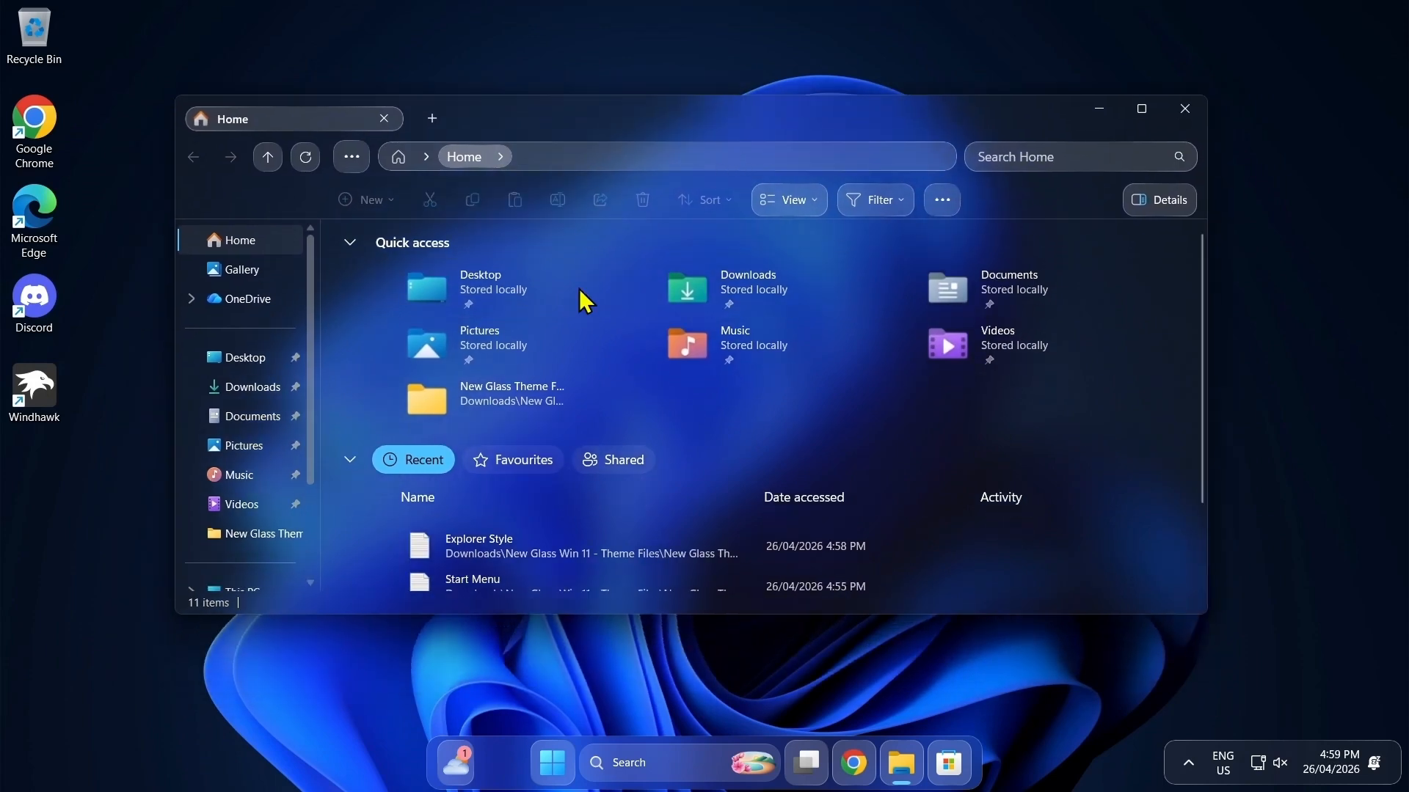
Step: Open the Wallpapers folder inside New Glass Theme Files from the Downloads folder
click(257, 390)
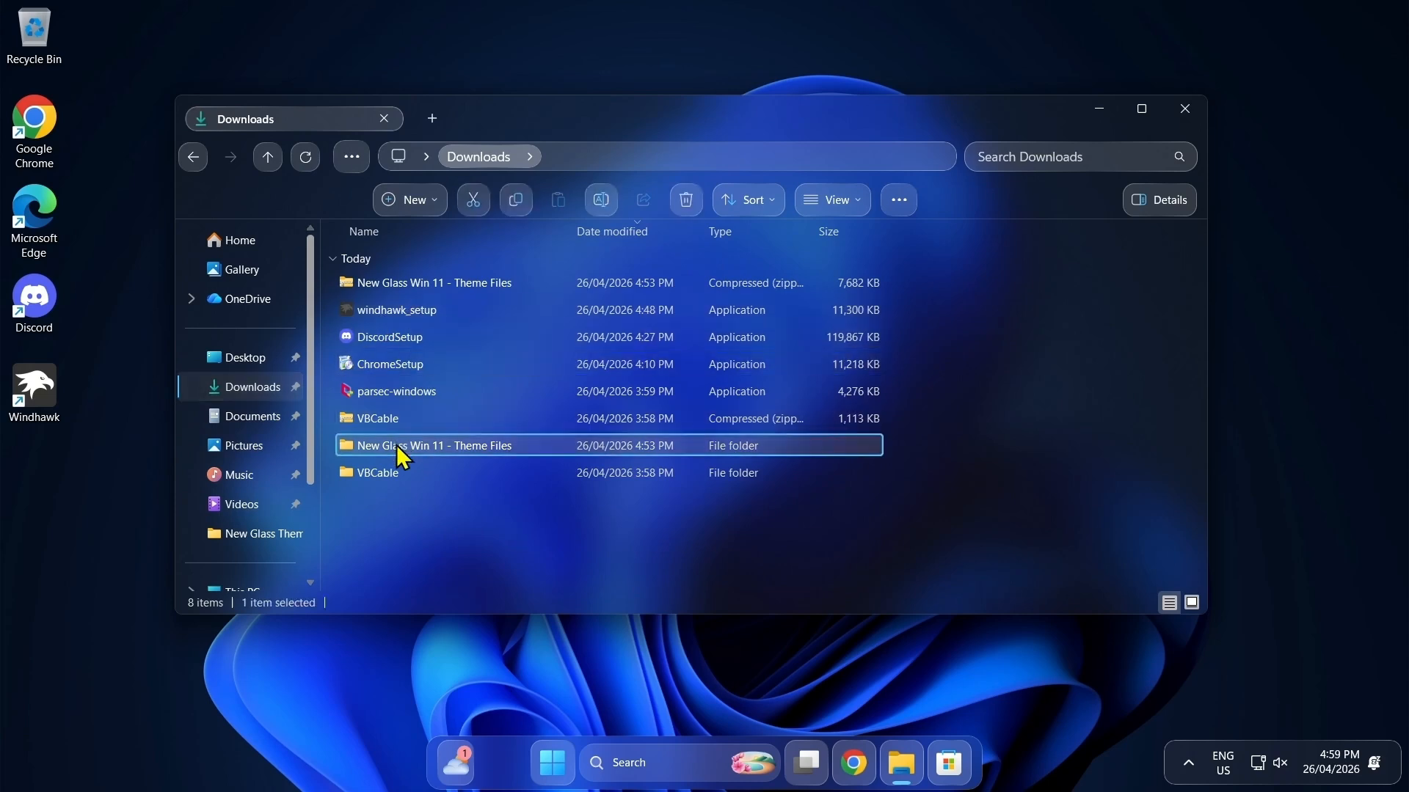
double_click(397, 444)
click(403, 288)
double_click(402, 288)
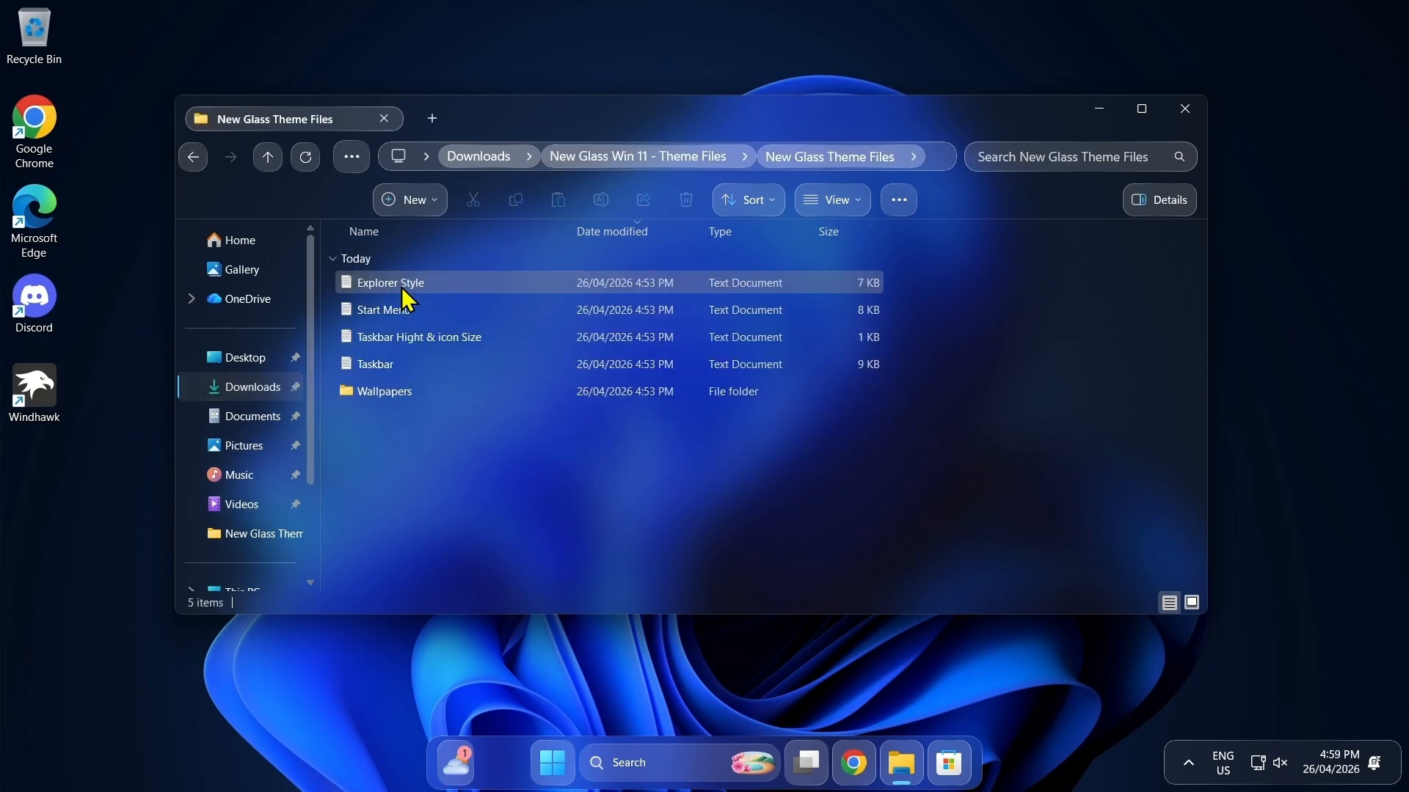
double_click(399, 390)
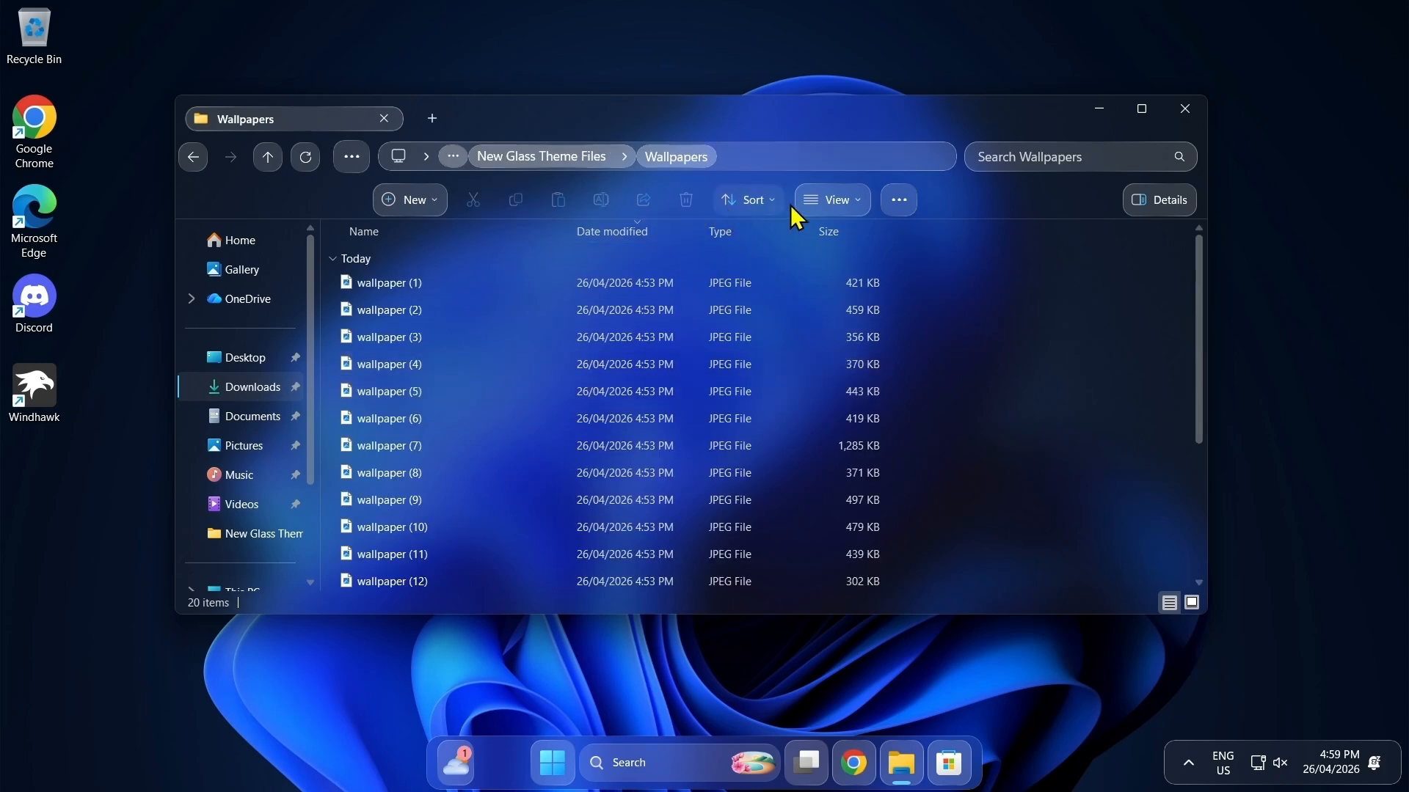
Step: Show the Wallpapers folder as image thumbnails and set wallpaper (7) as the desktop background
click(836, 201)
click(842, 259)
scroll(807, 308, down, 3)
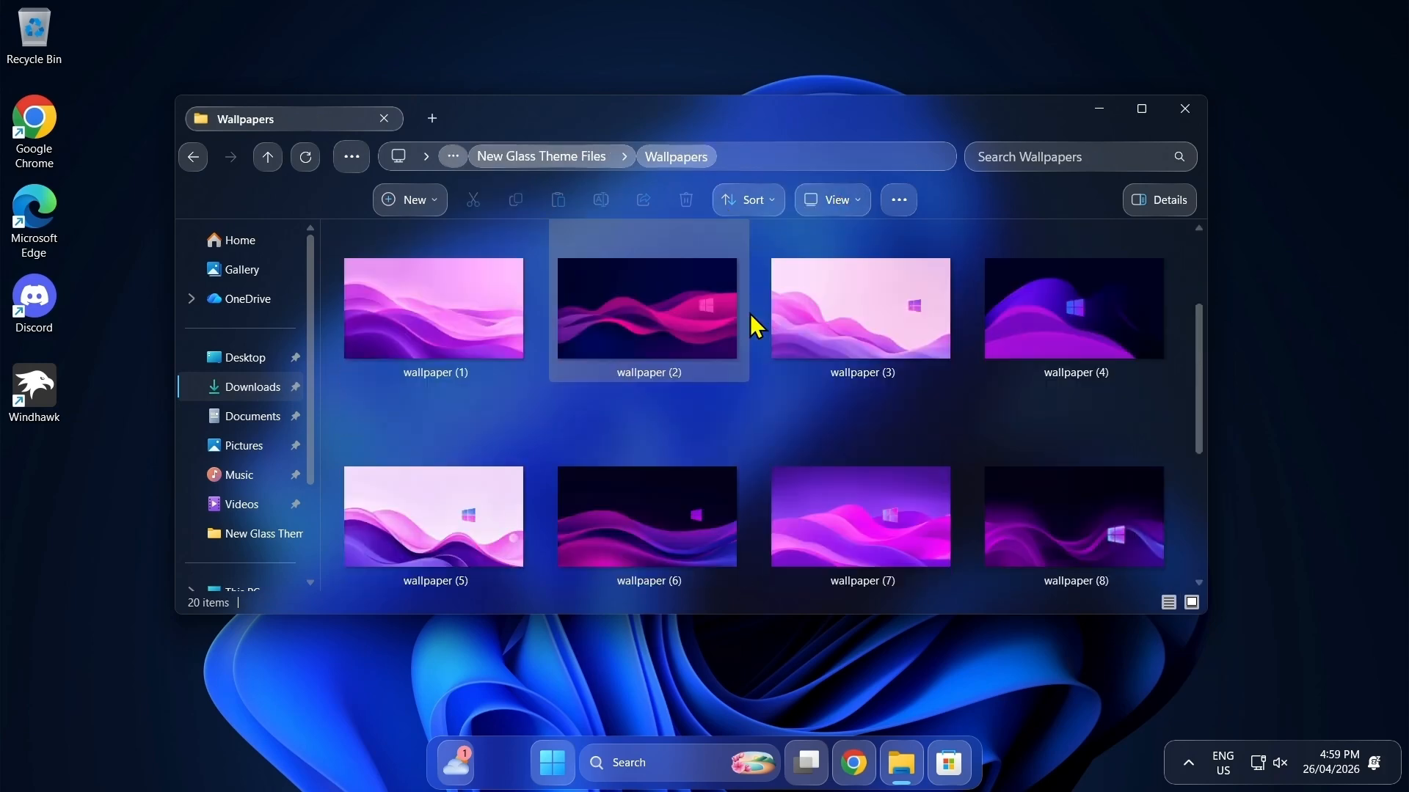
click(883, 363)
right_click(884, 363)
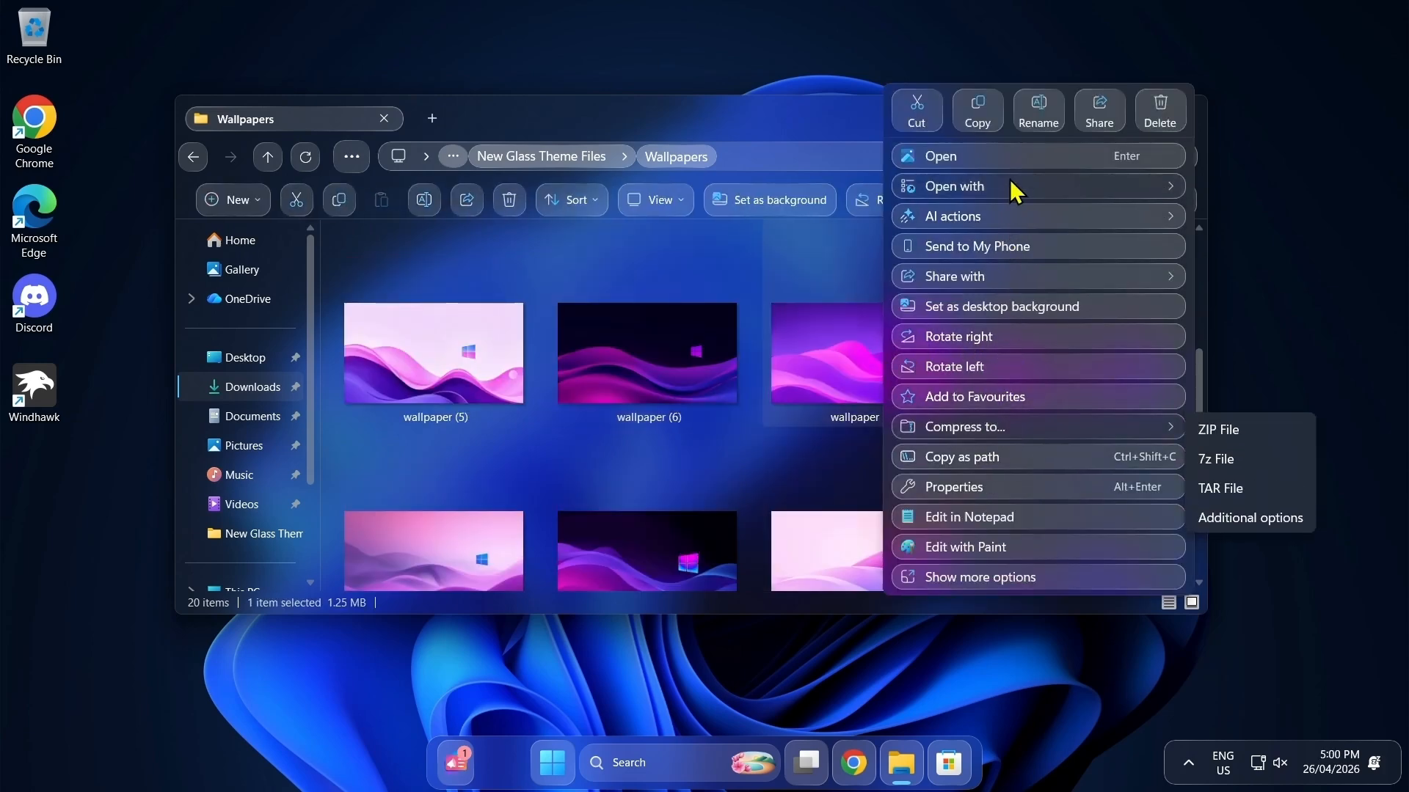
click(994, 306)
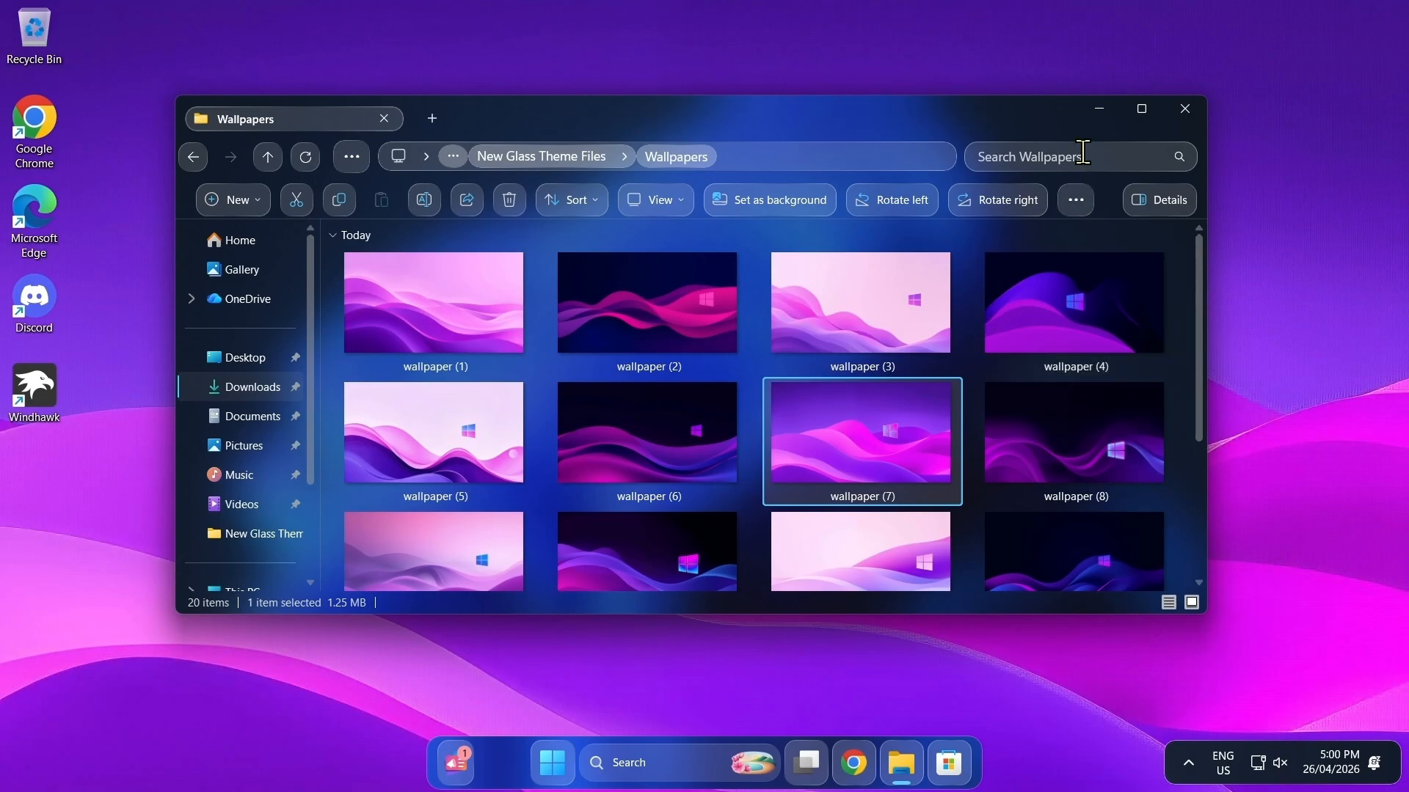
Step: Minimise File Explorer, refresh the desktop, and check the Start menu and desktop context menu against the new wallpaper
click(1101, 111)
right_click(586, 247)
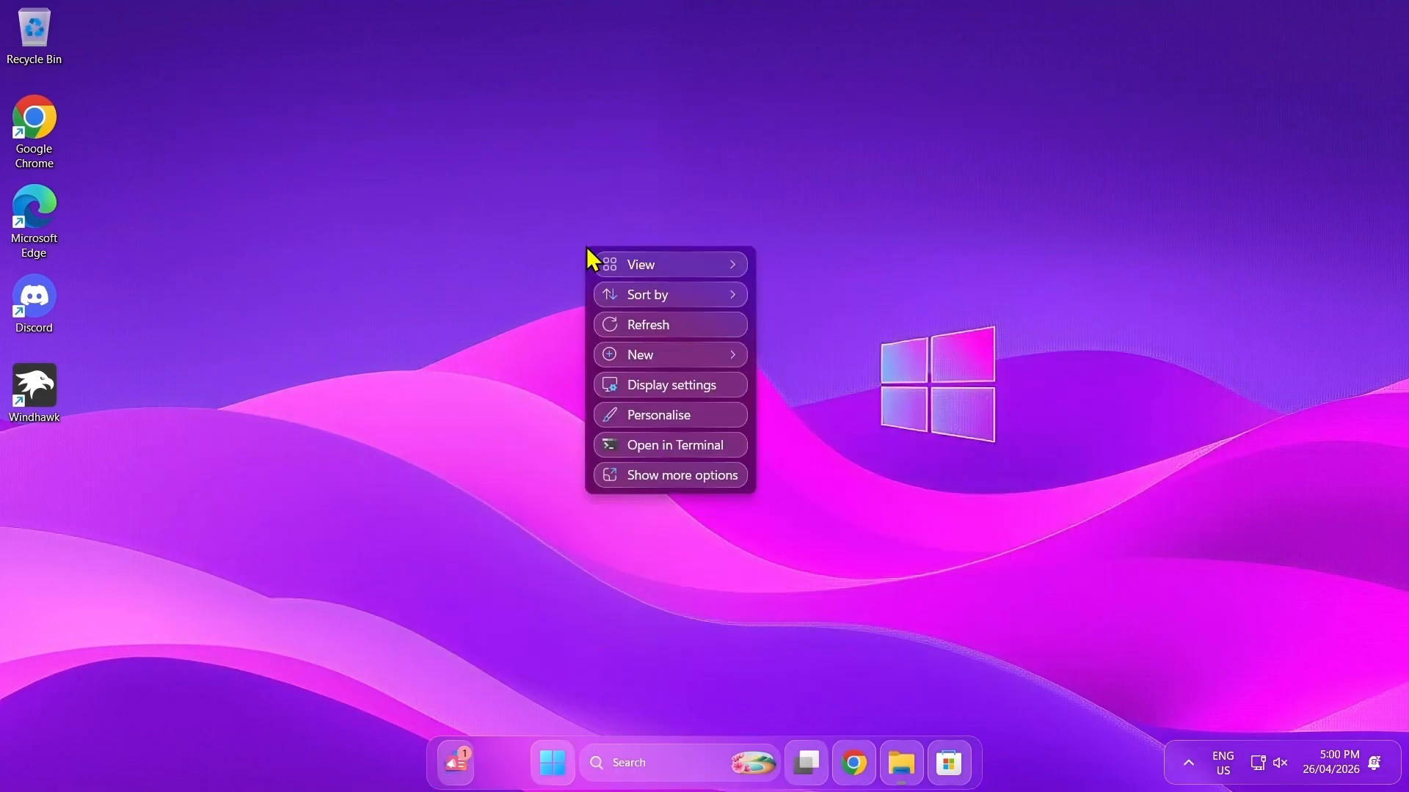
click(644, 324)
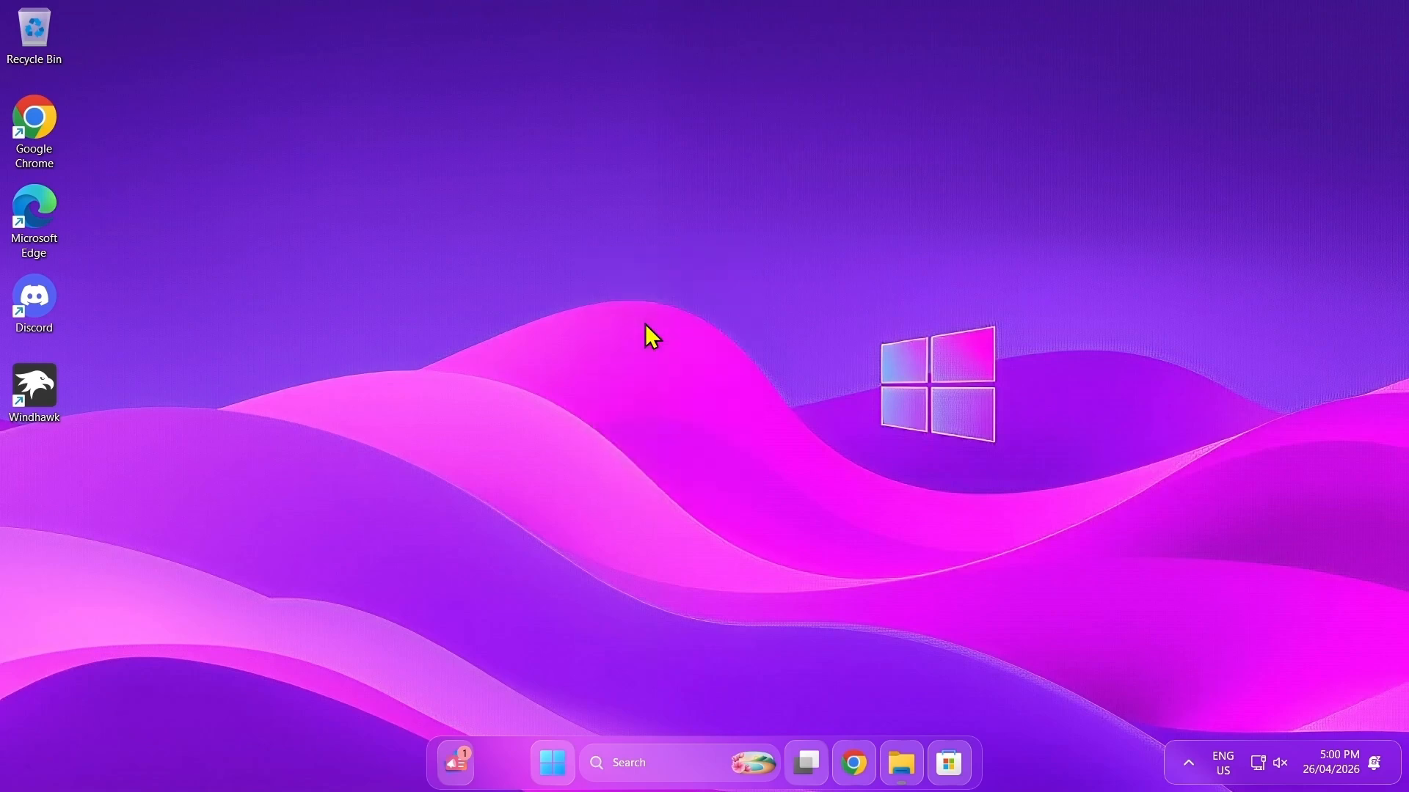
click(561, 766)
click(559, 770)
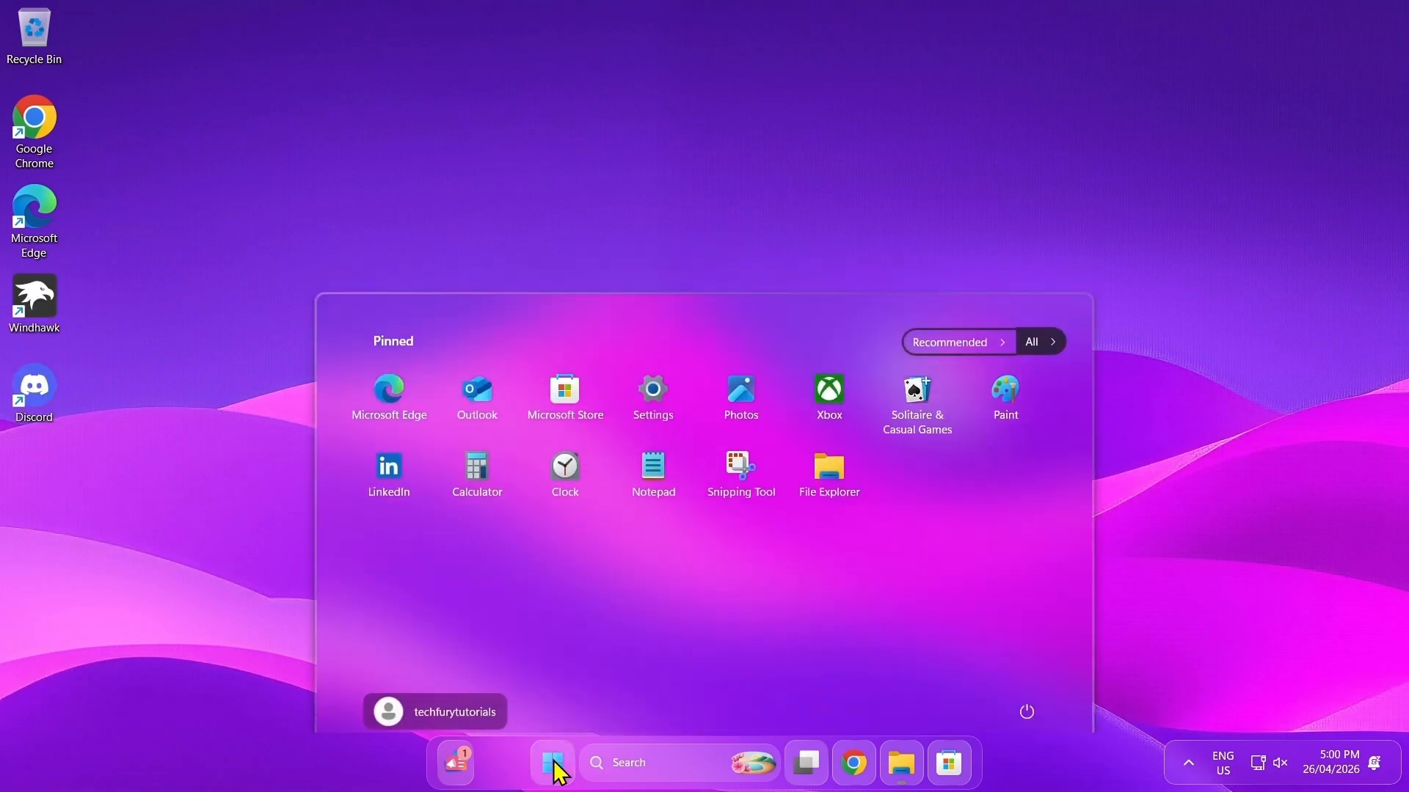
right_click(608, 335)
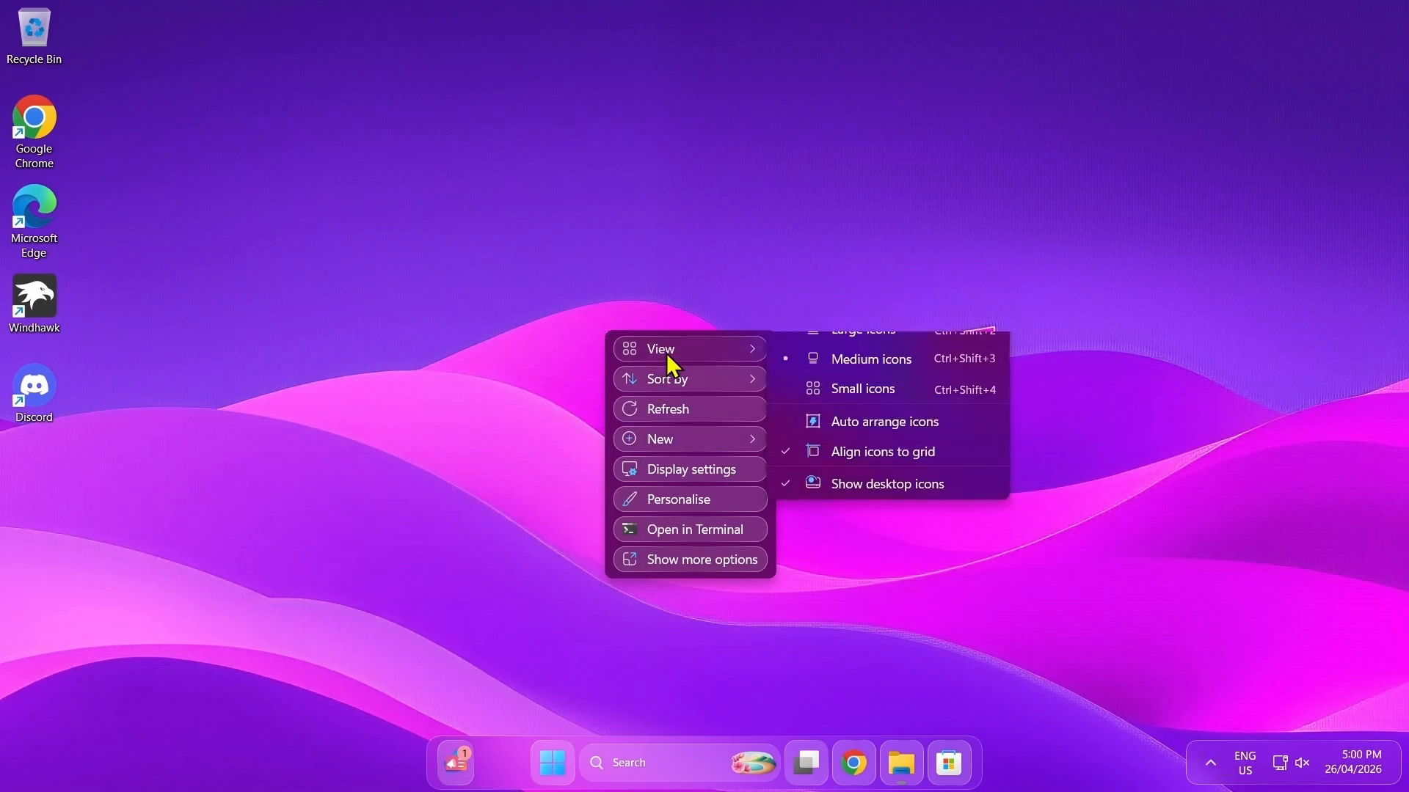
click(478, 496)
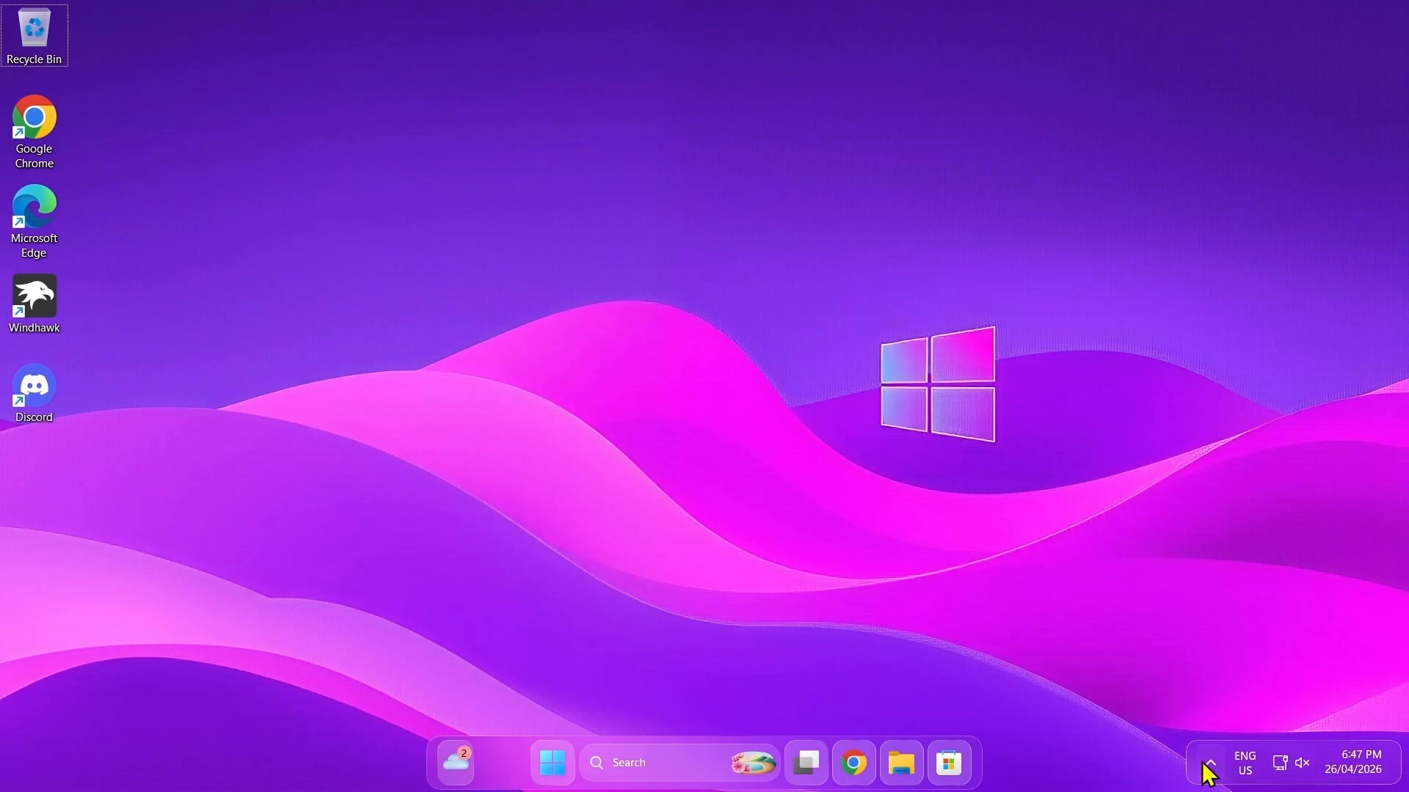
Step: Disable all five installed mods in Windhawk and minimise its window to show the default Windows look
click(1206, 764)
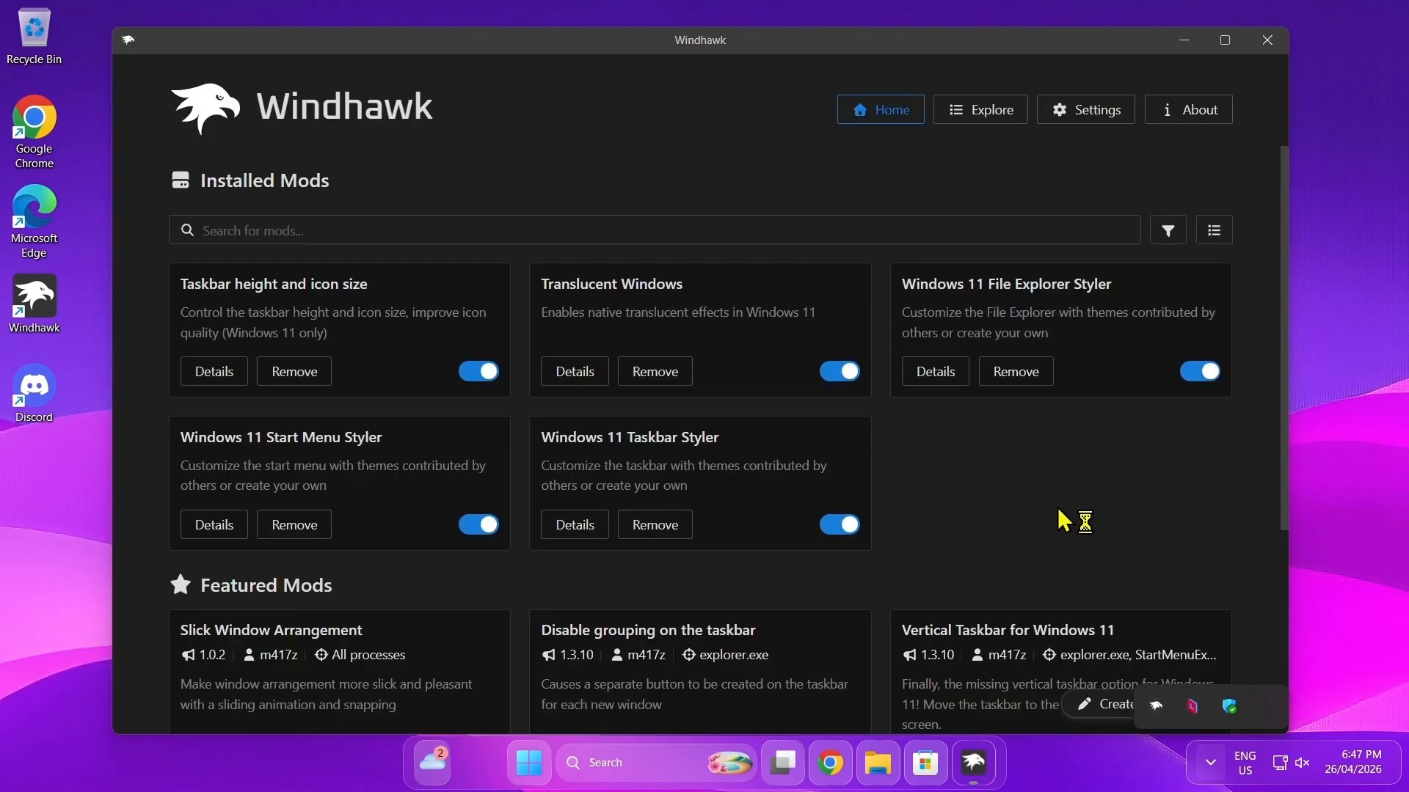
click(1059, 509)
click(487, 376)
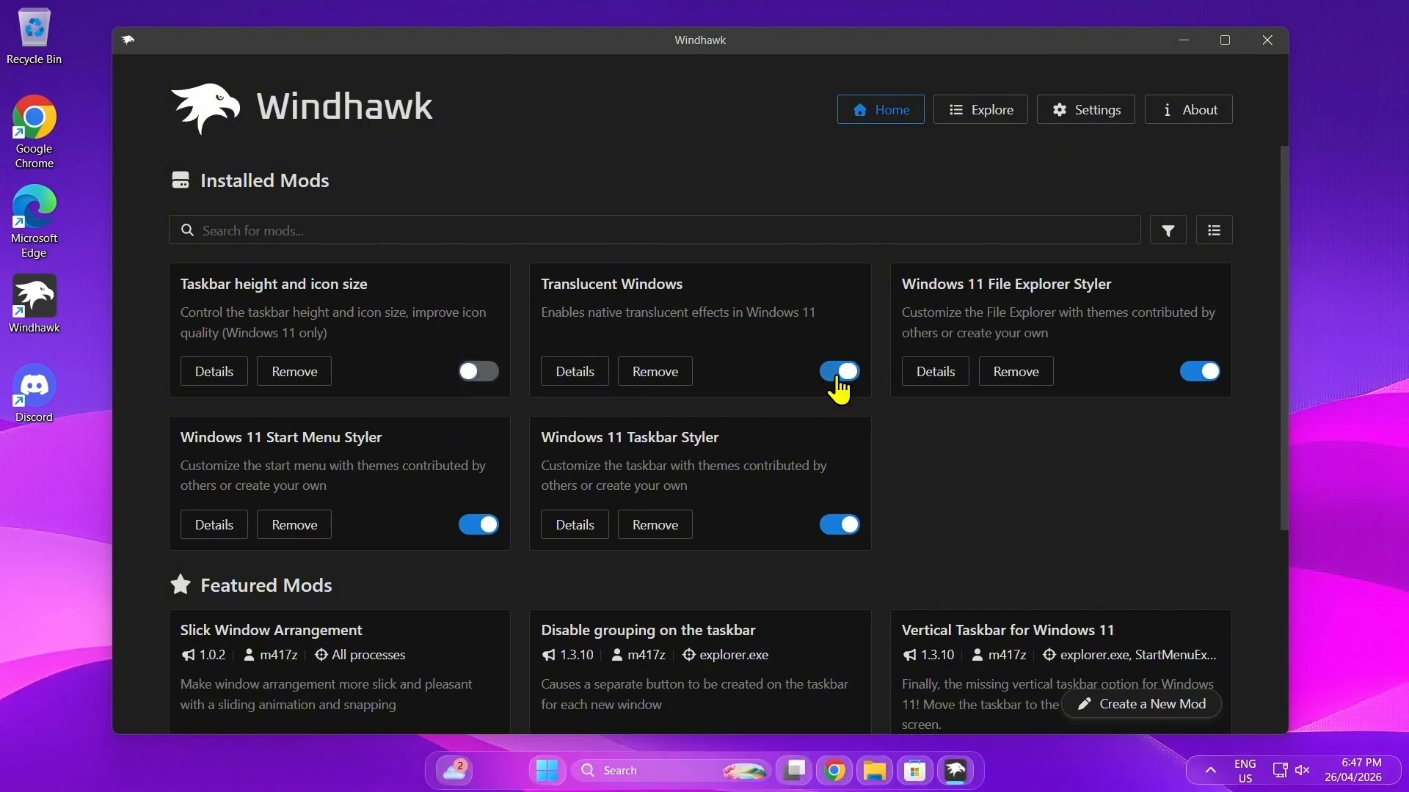
click(838, 377)
click(845, 531)
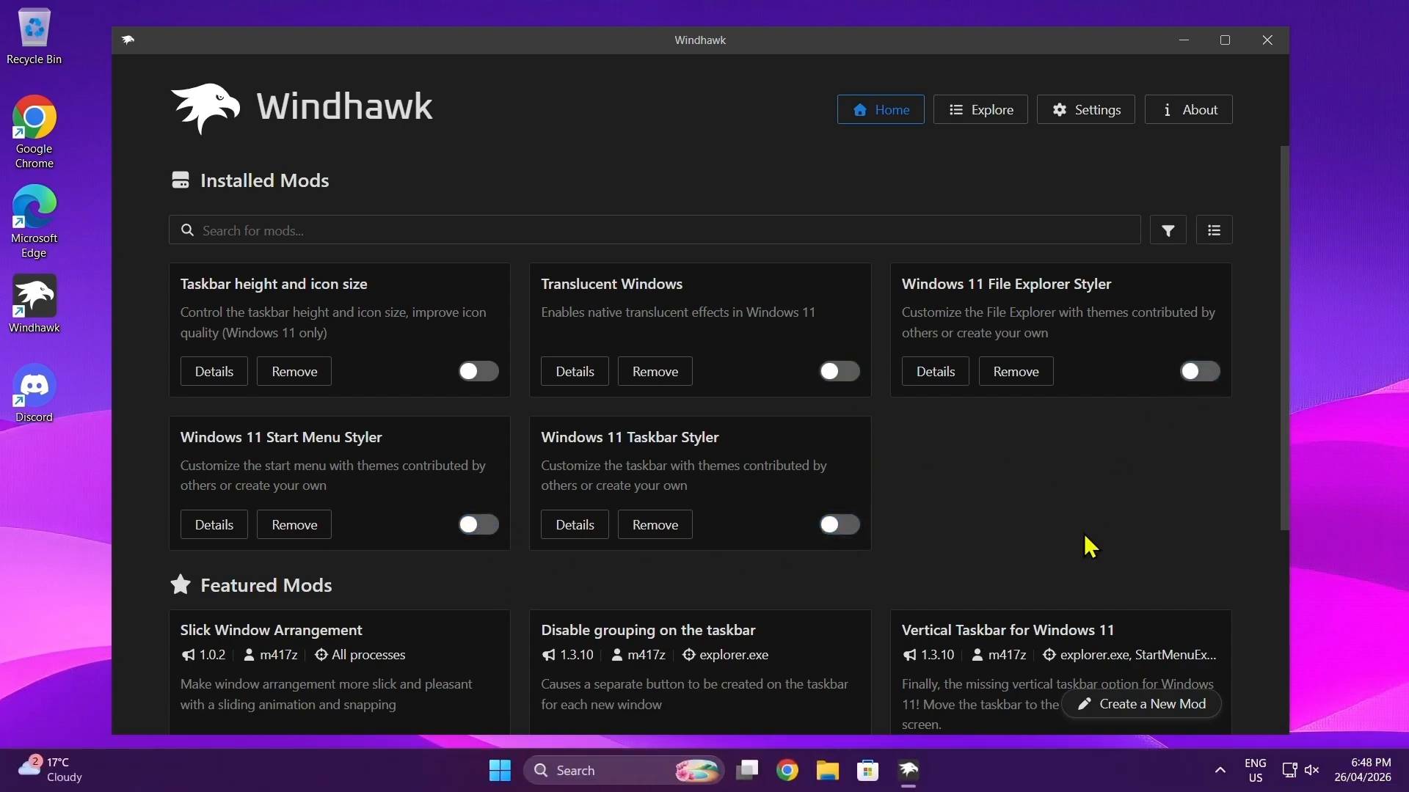
click(1183, 40)
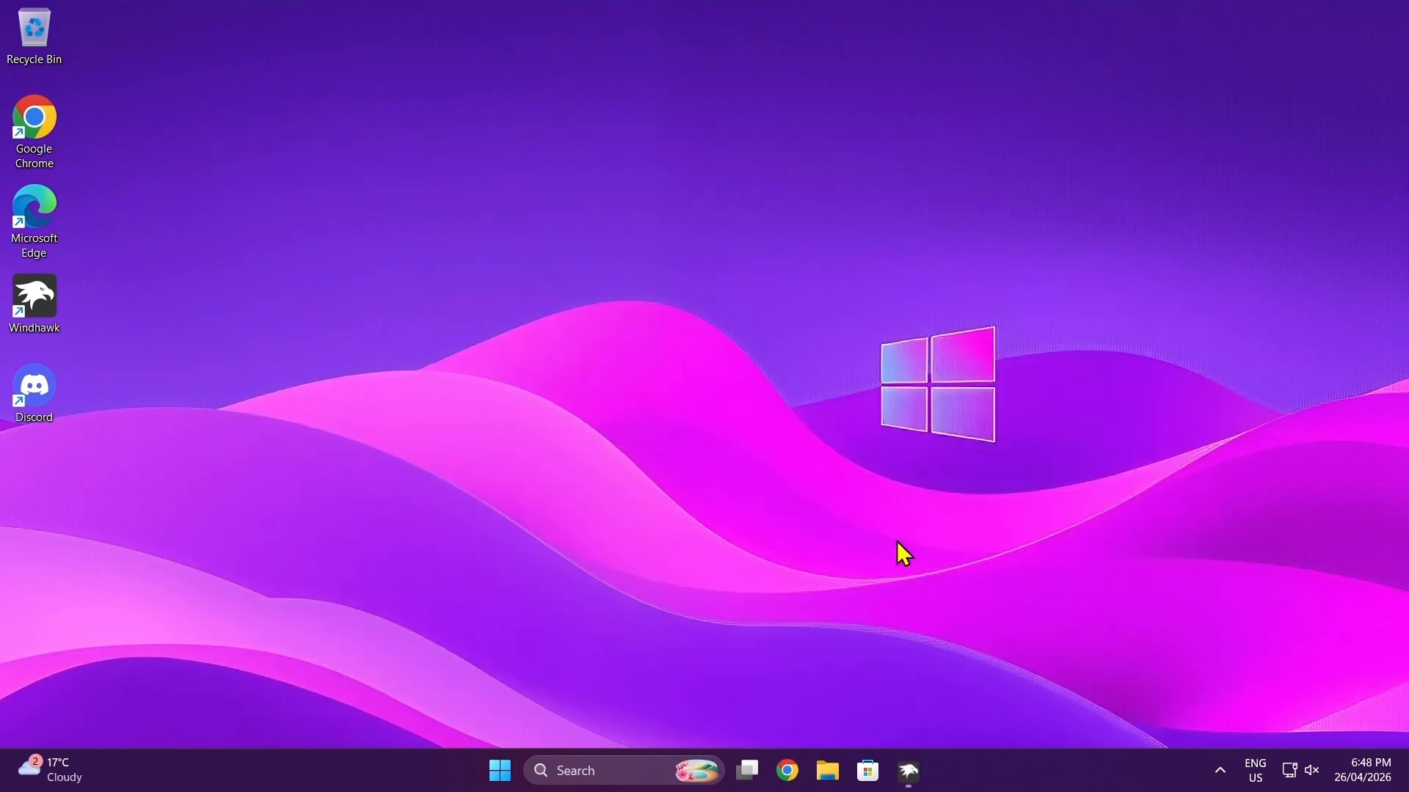
Step: Refresh the desktop and check how File Explorer and the Start menu look with the mods disabled, closing each again
right_click(711, 322)
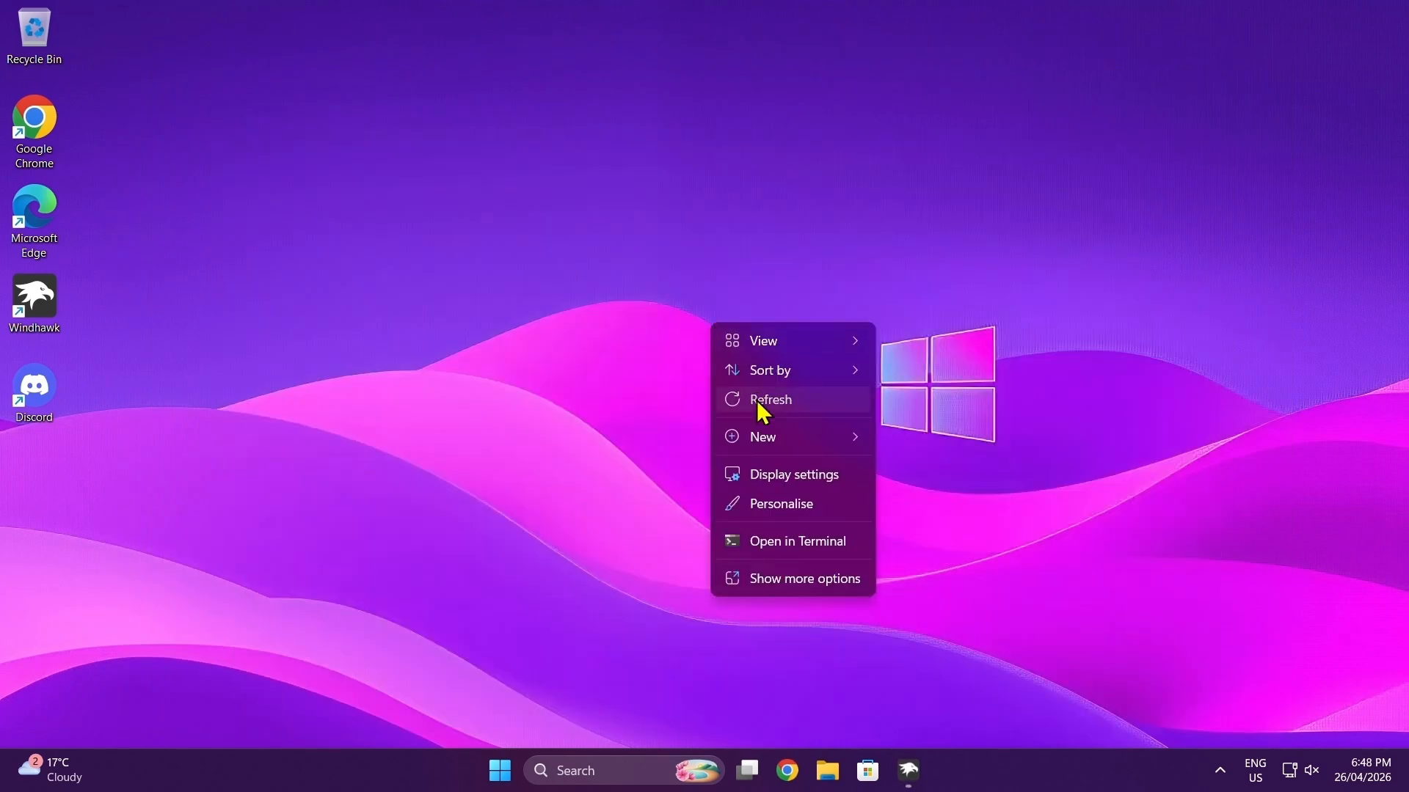
click(755, 399)
click(827, 770)
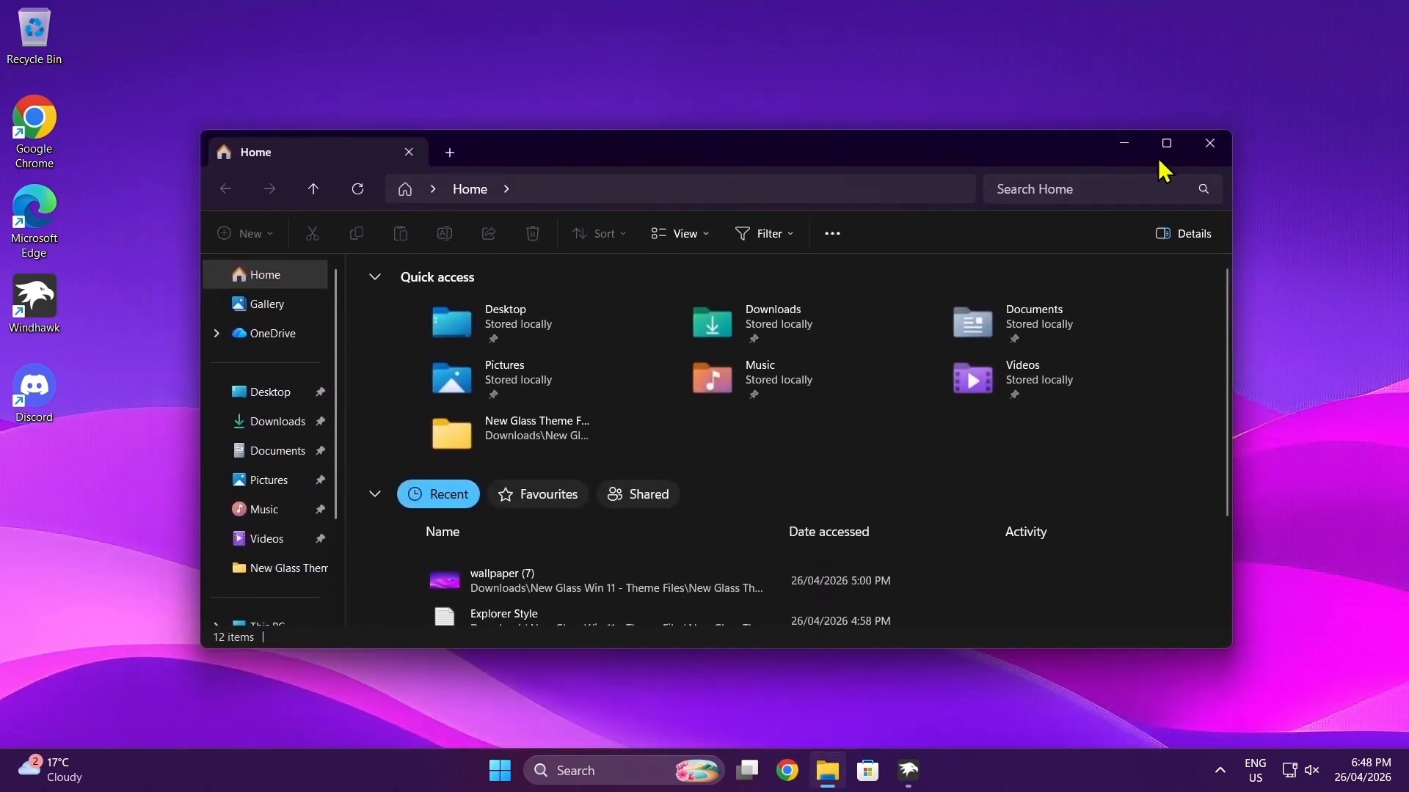
click(1209, 142)
click(498, 772)
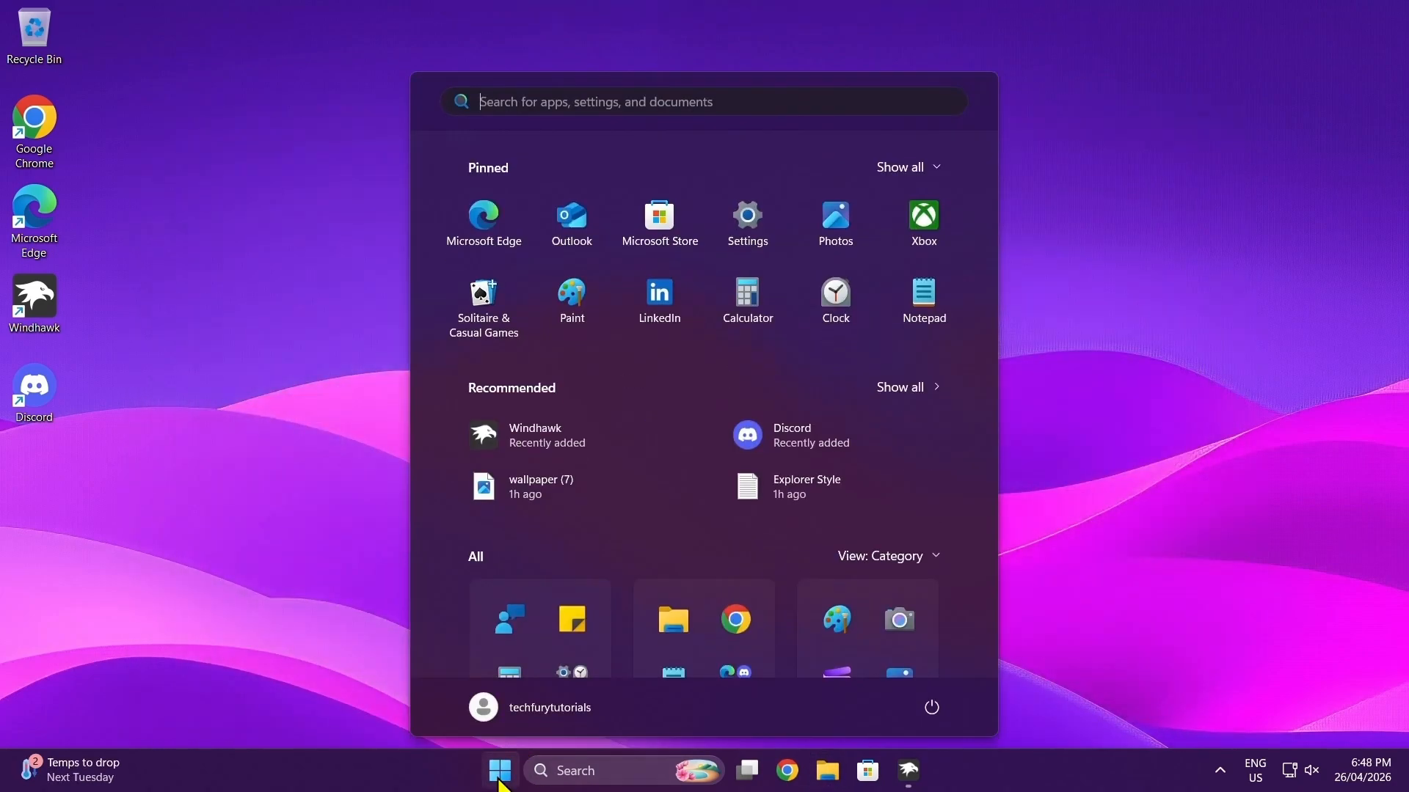
click(1179, 325)
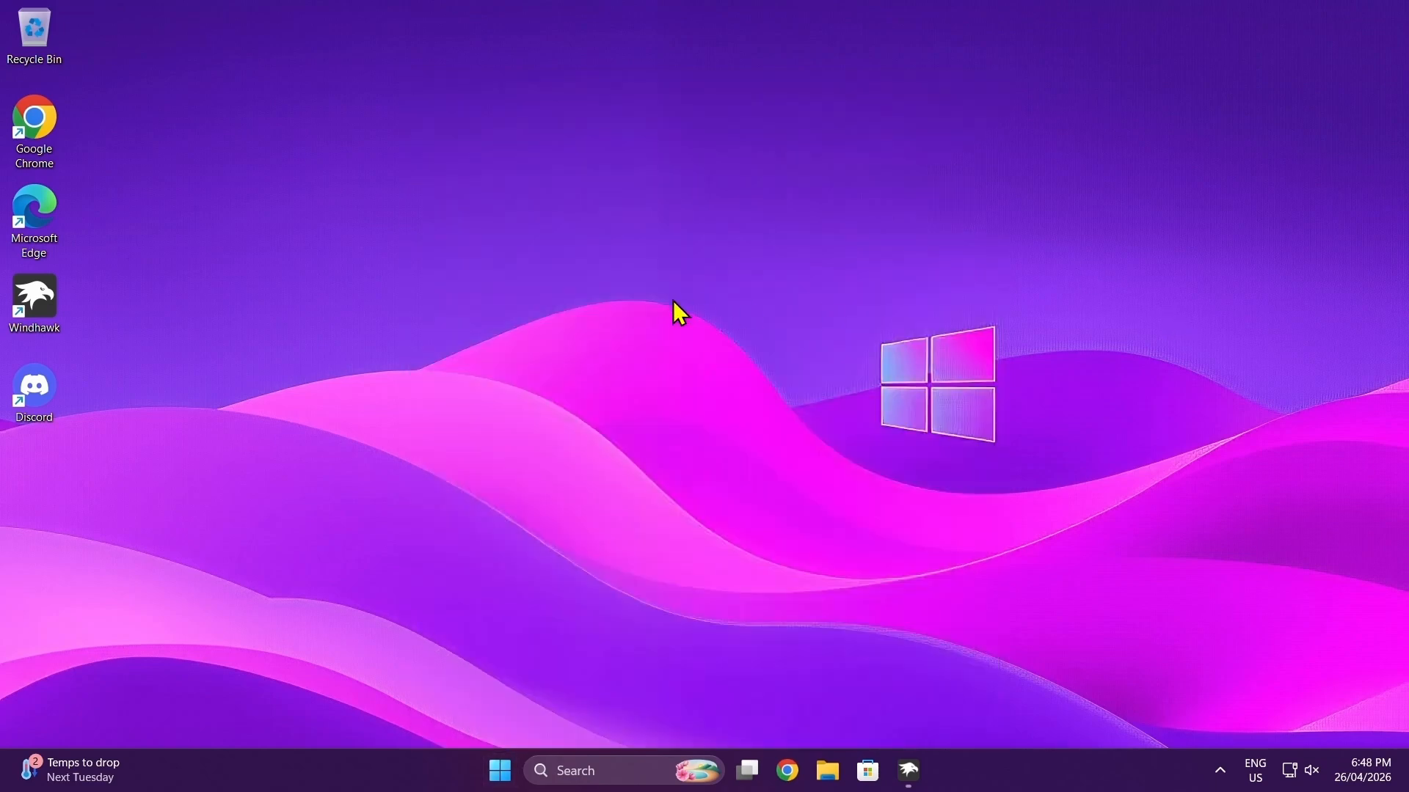
Step: Apply the dark Windows theme with the blue bloom wallpaper in the Personalisation settings and close Settings
right_click(673, 301)
click(750, 487)
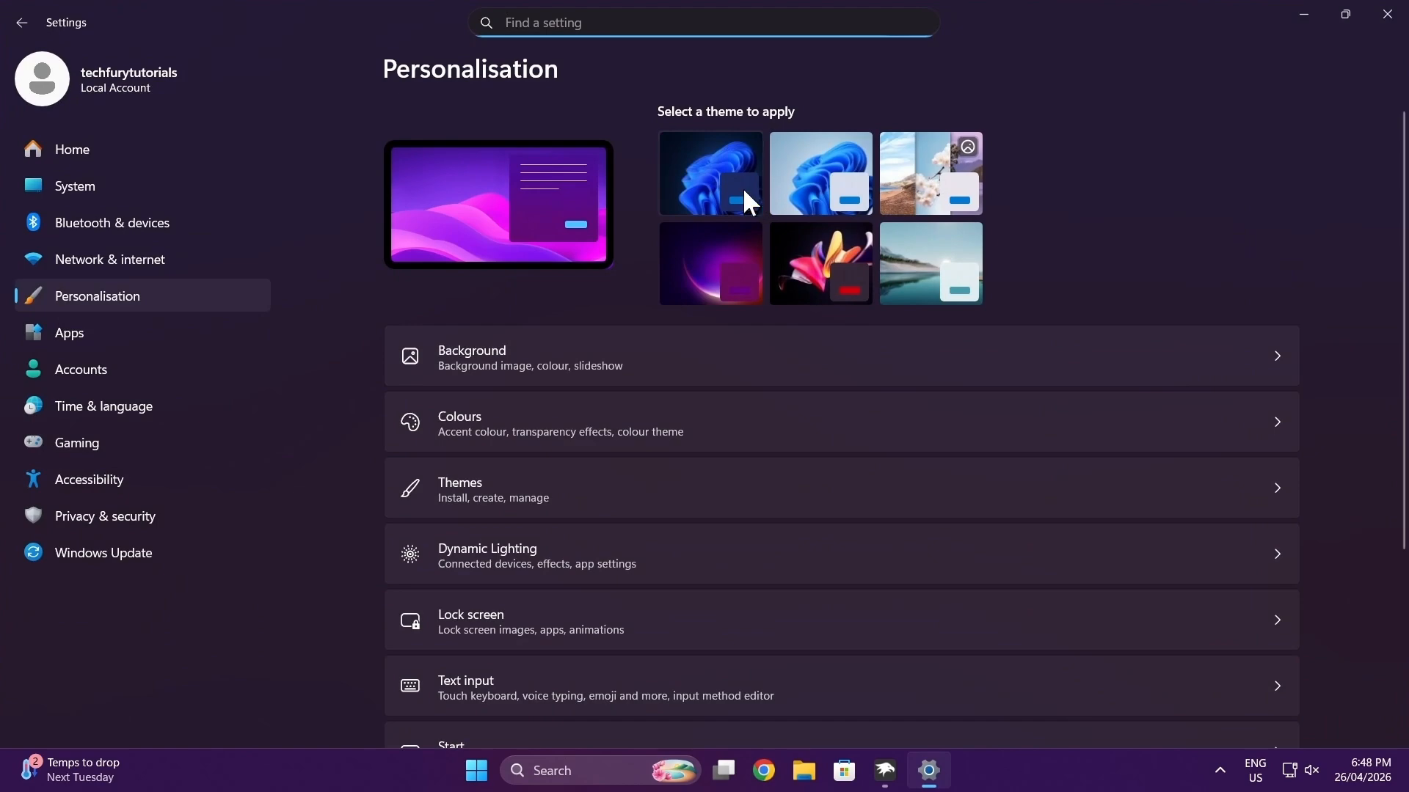
click(742, 187)
click(1386, 15)
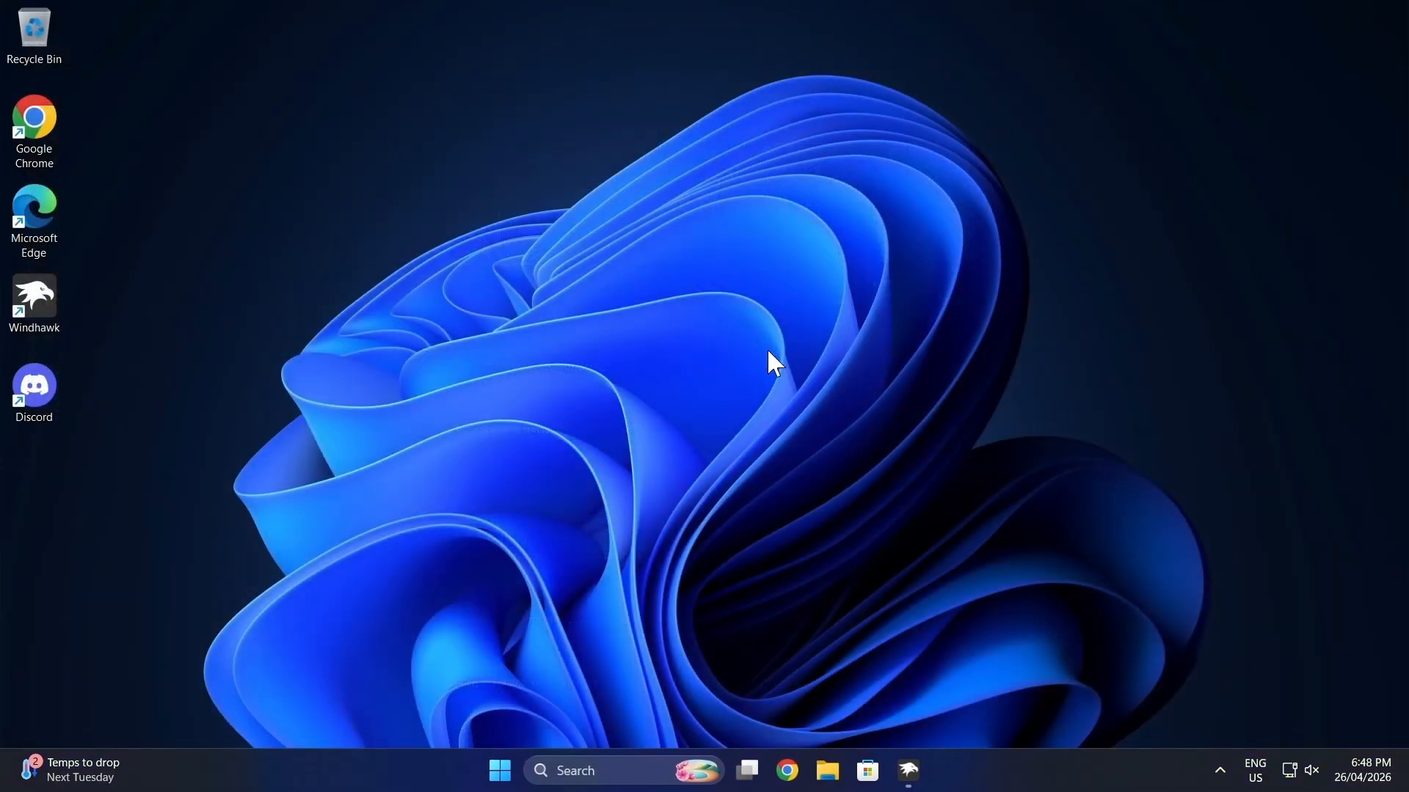
Step: Search Windows for "add remove", open Add or remove programs, and filter the installed apps by "wind"
click(576, 769)
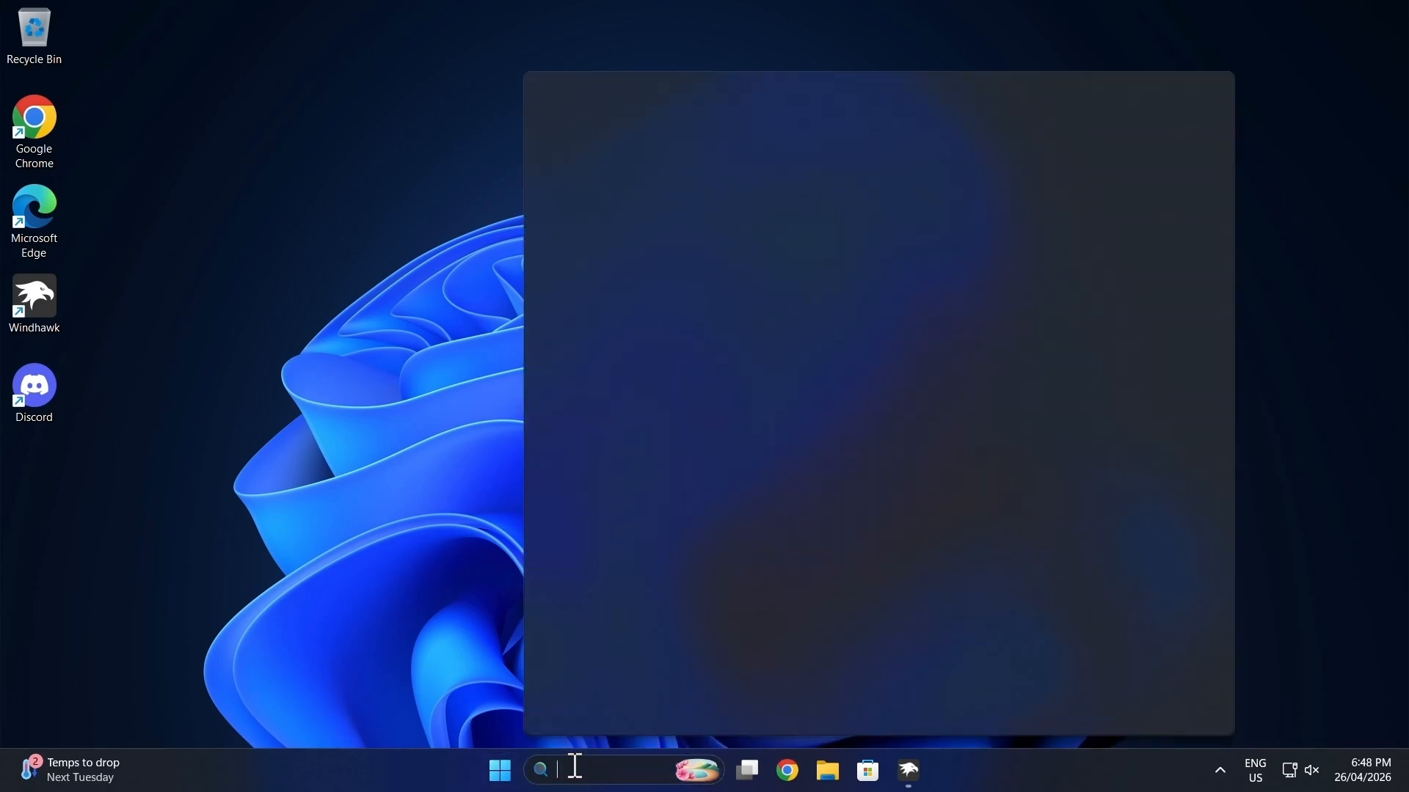
text(add remove)
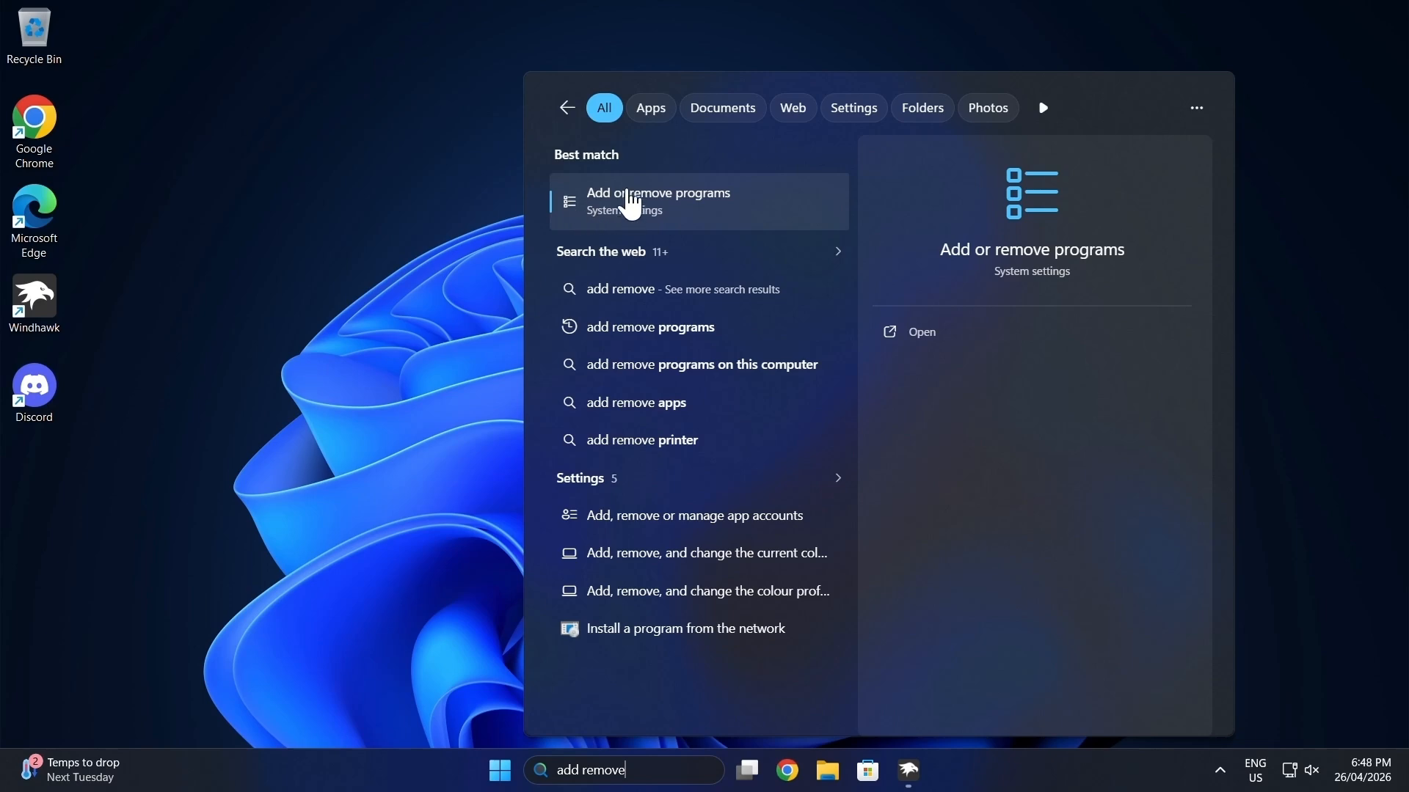
click(665, 210)
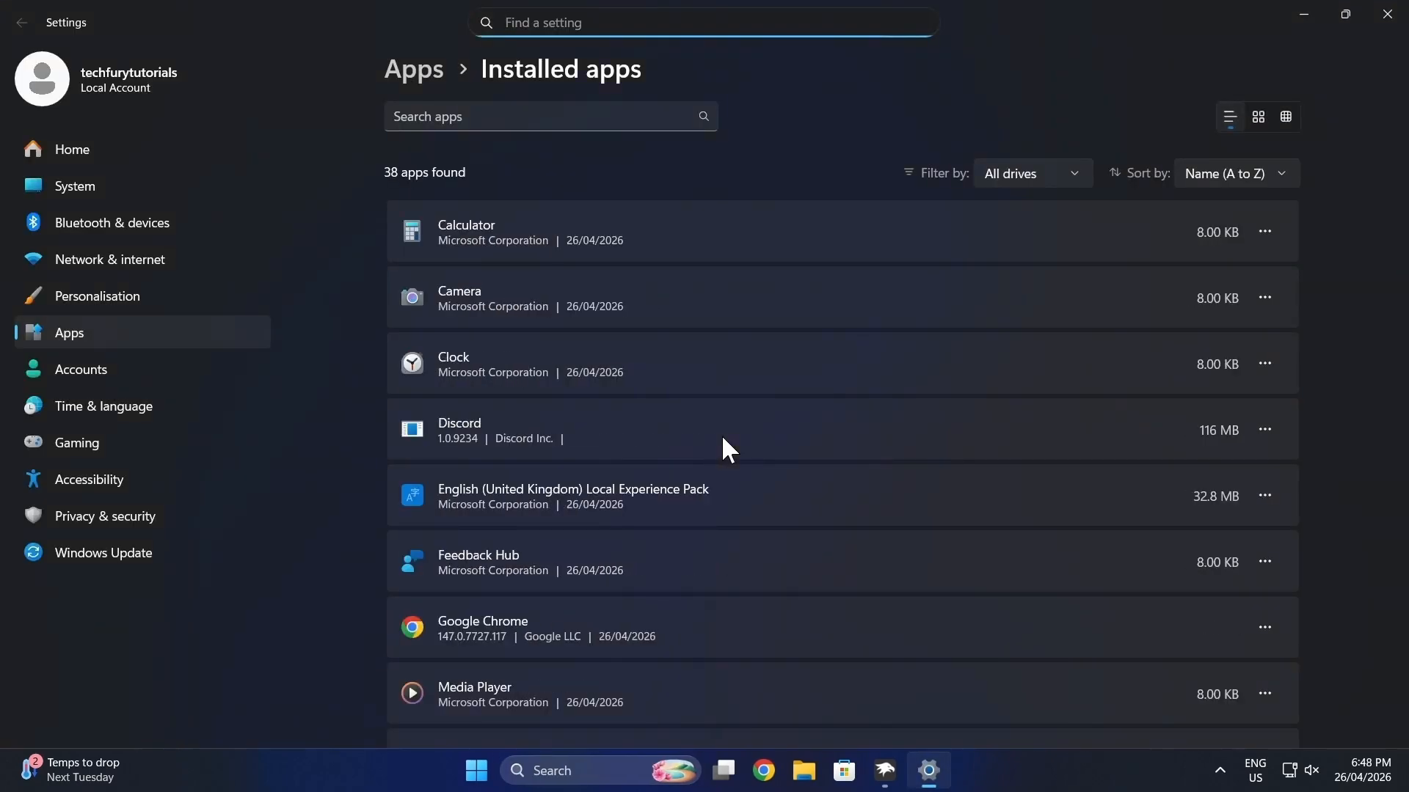
click(629, 117)
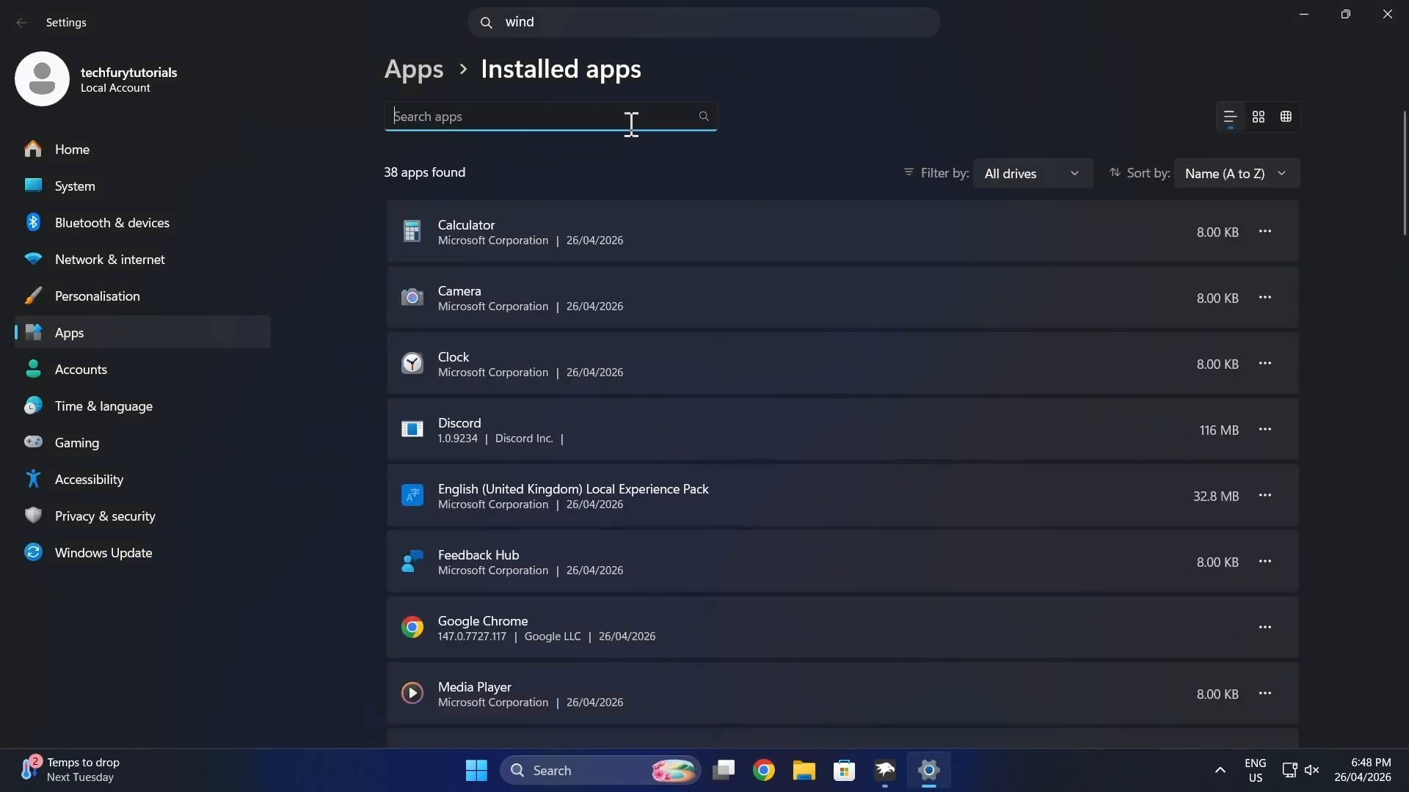
text(wind)
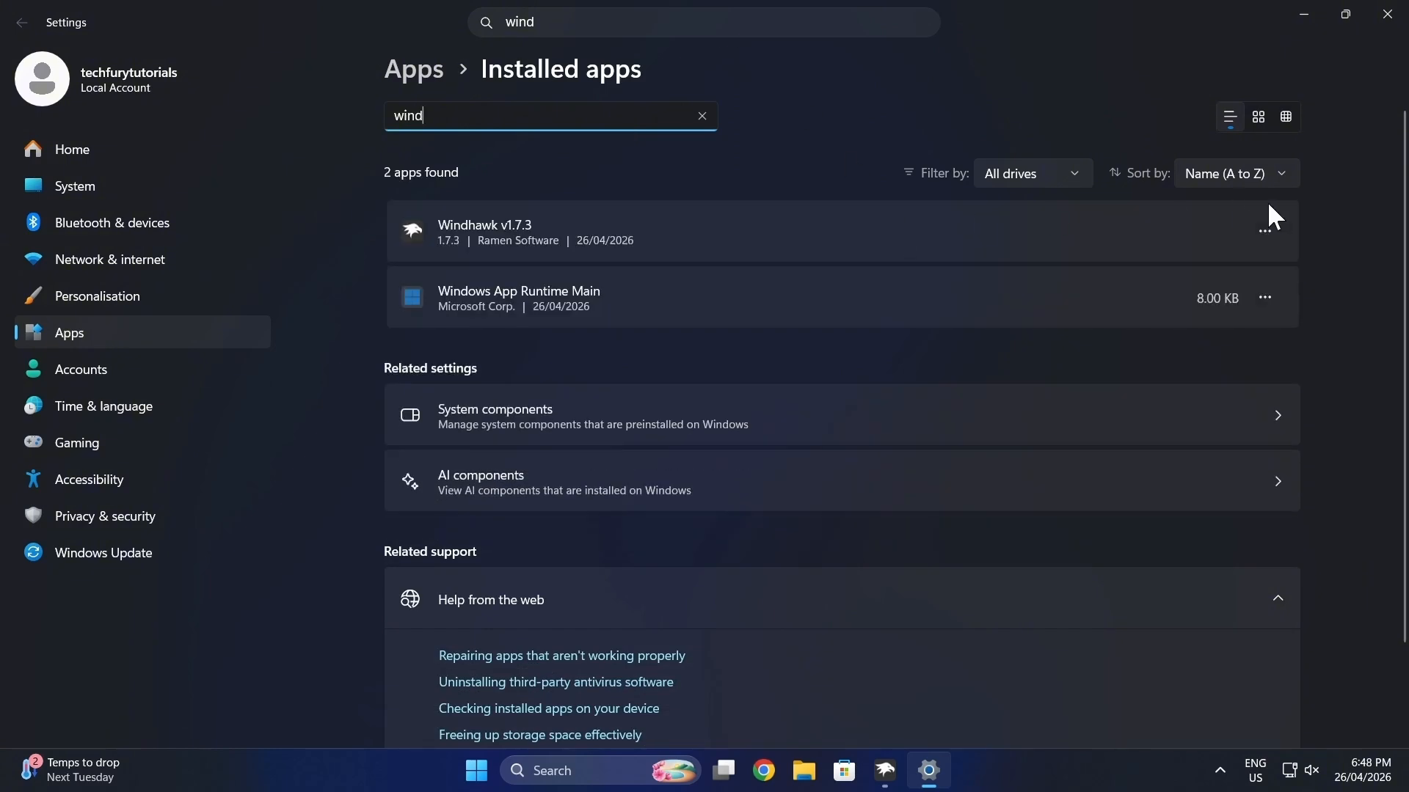
Step: Uninstall Windhawk v1.7.3 with Remove the program's settings ticked, and close Settings
click(1273, 233)
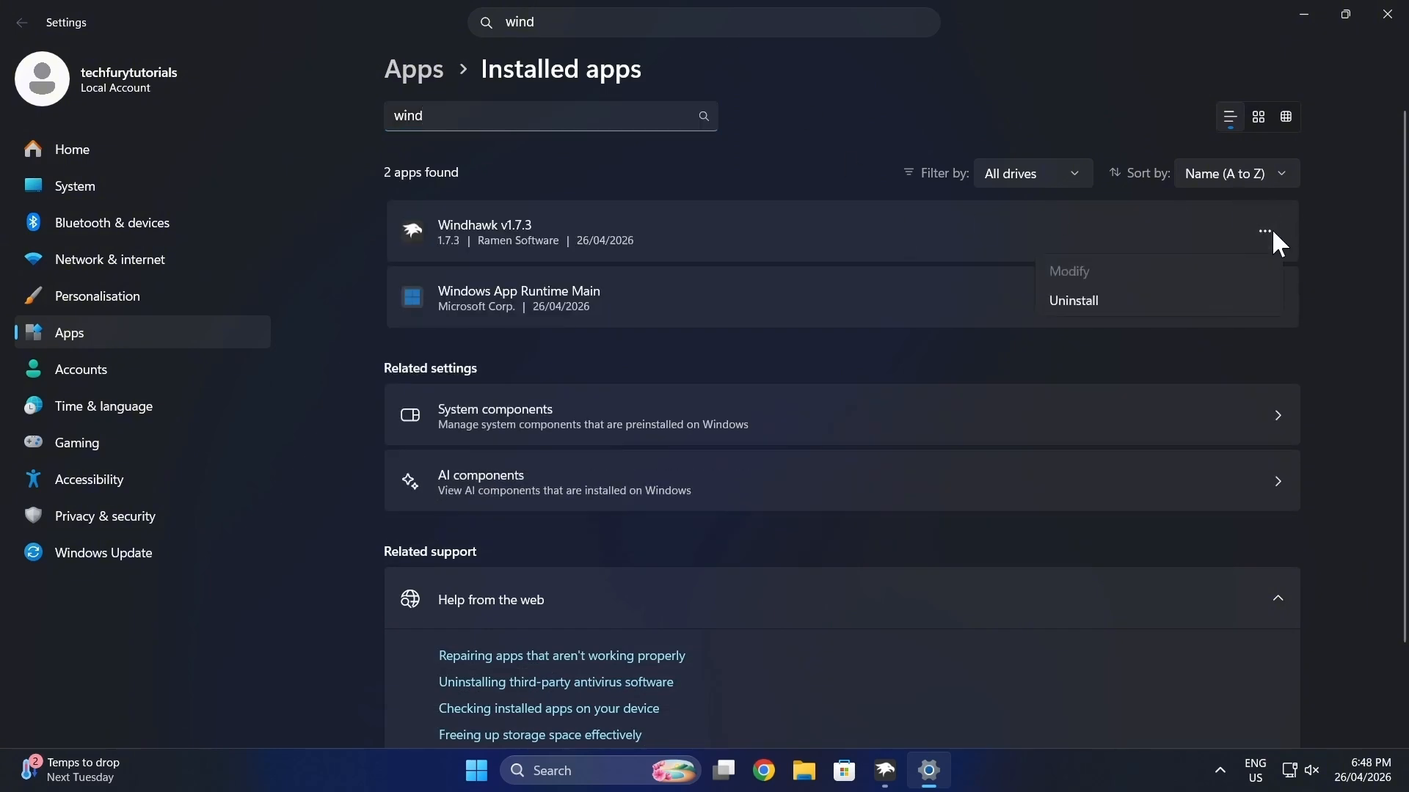
click(1071, 304)
click(1203, 329)
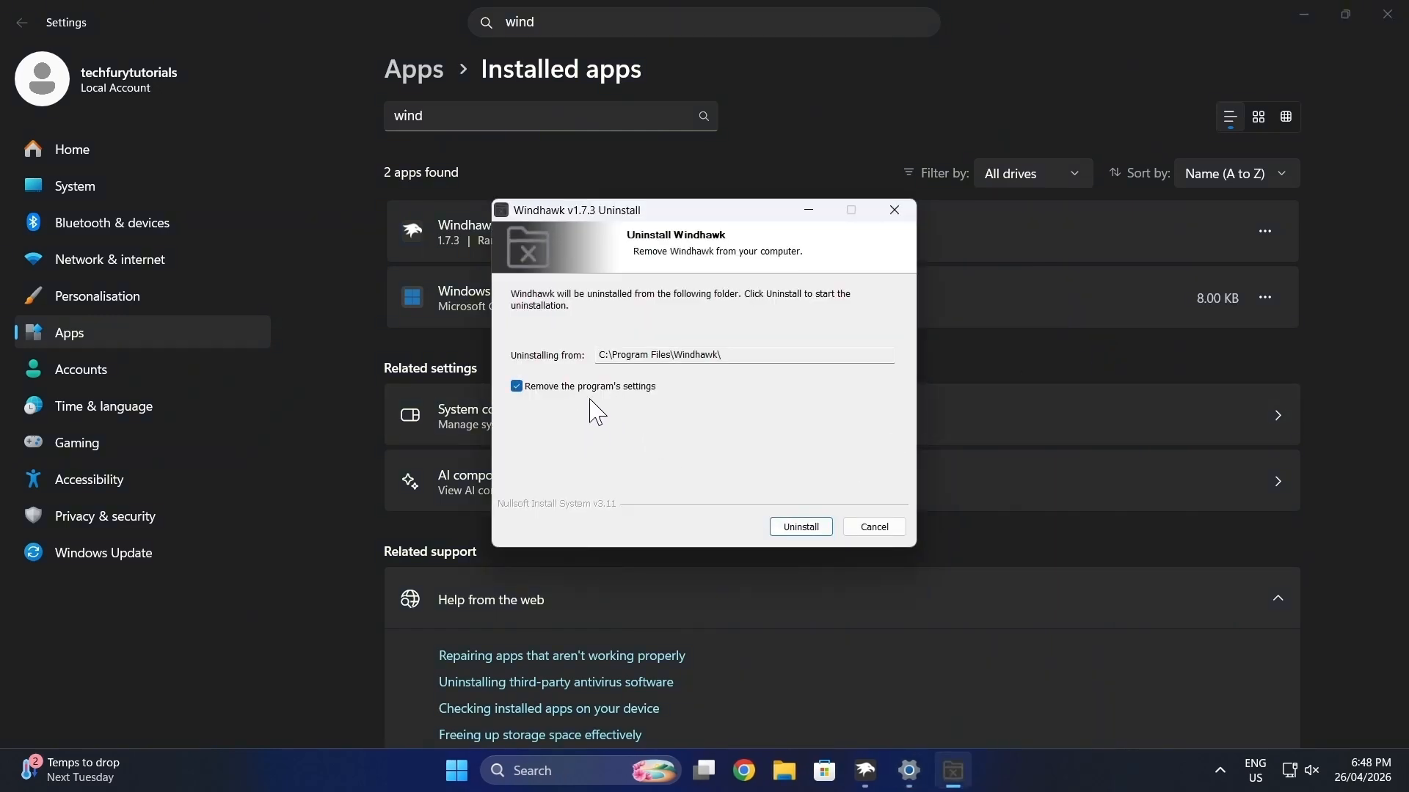
click(802, 528)
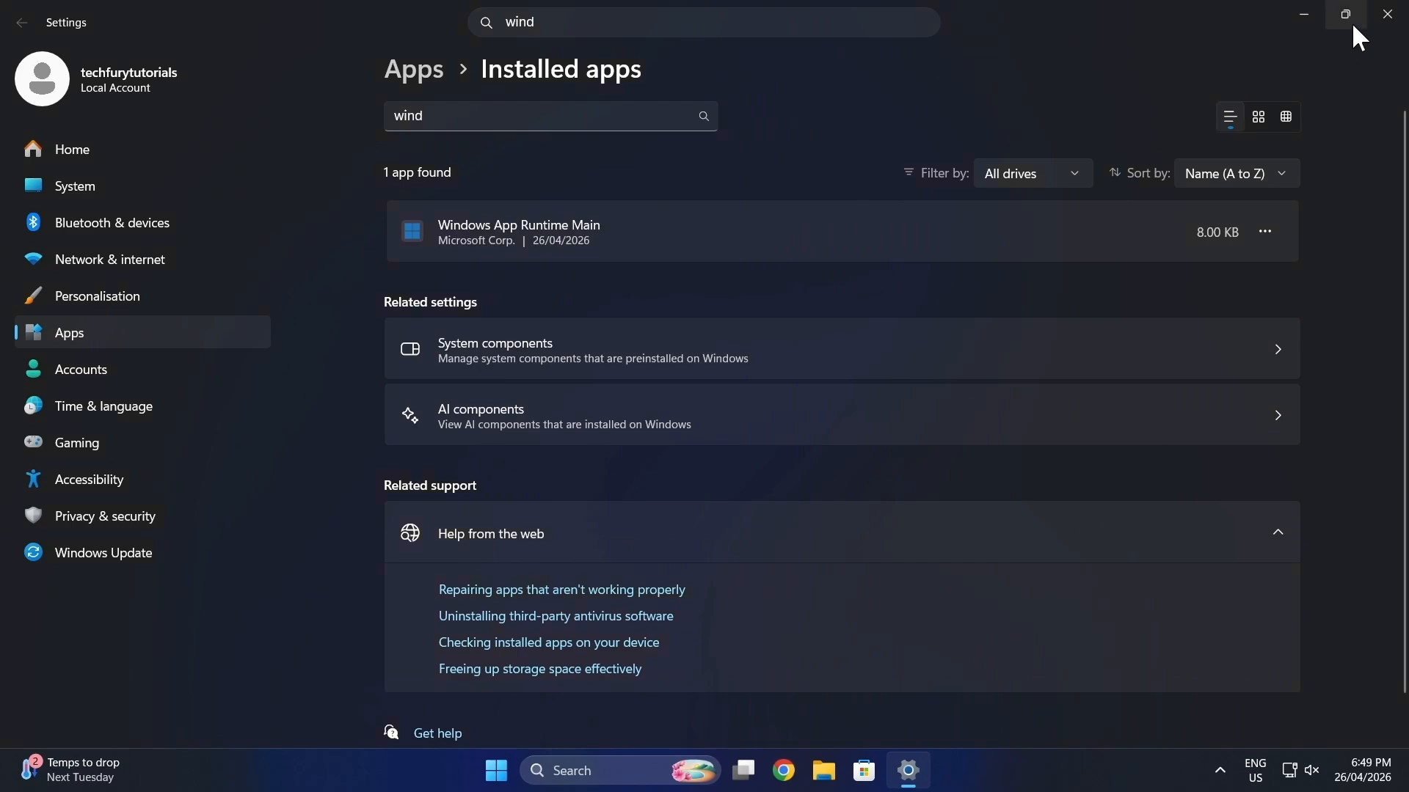
click(1387, 14)
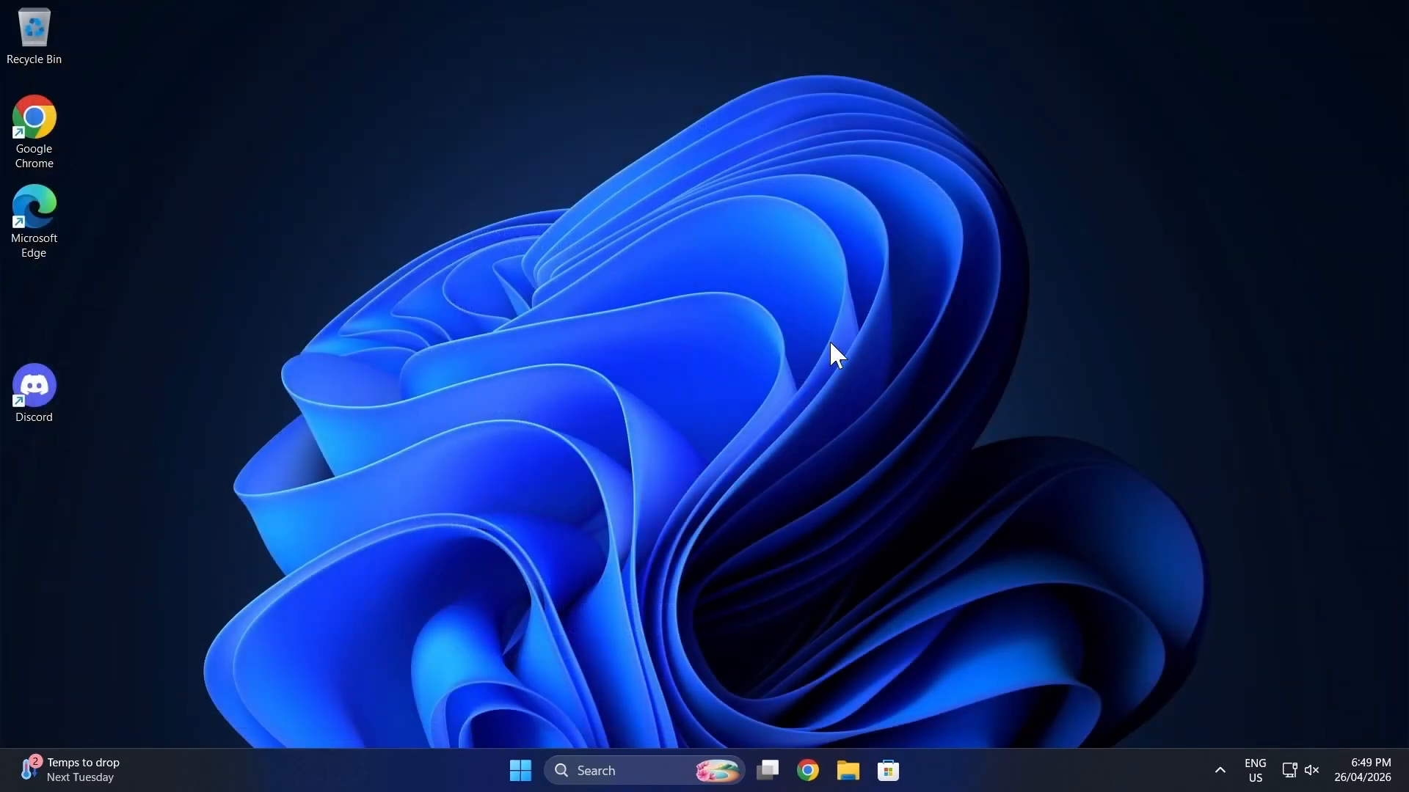